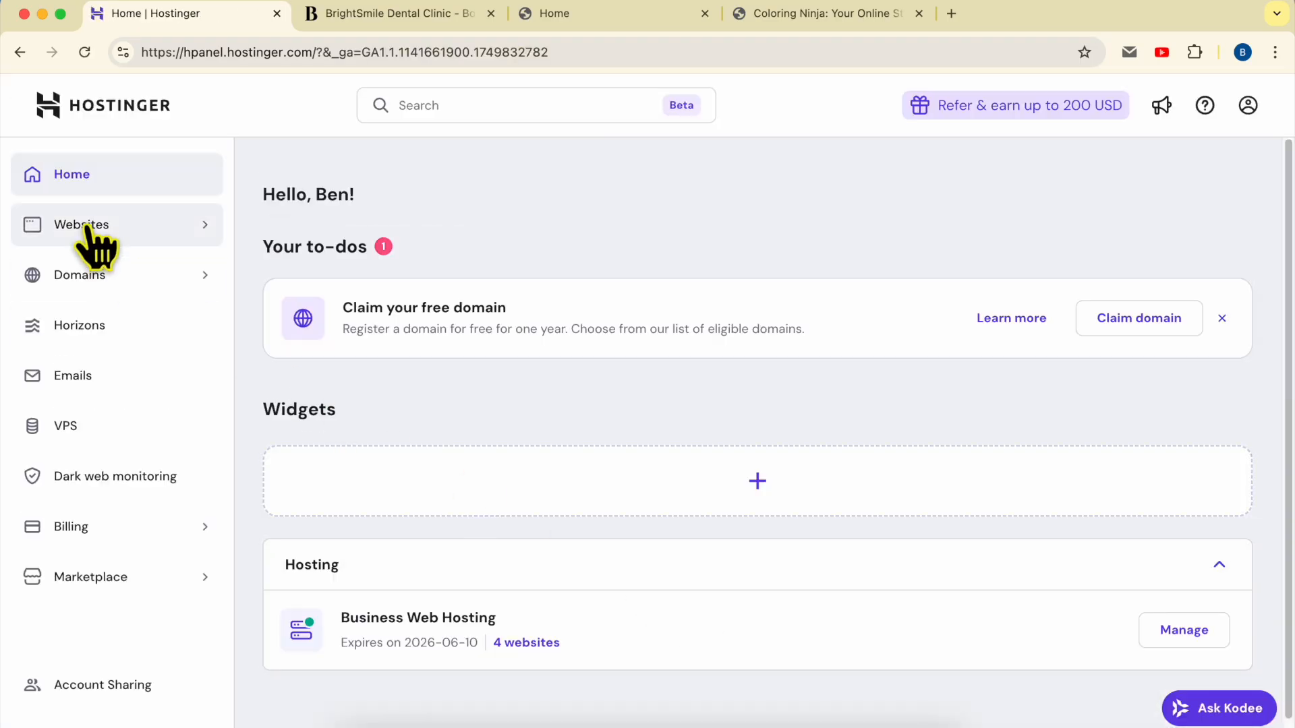
From the hPanel Websites list, open benstutorial.com in the website builder
left_click(94, 229)
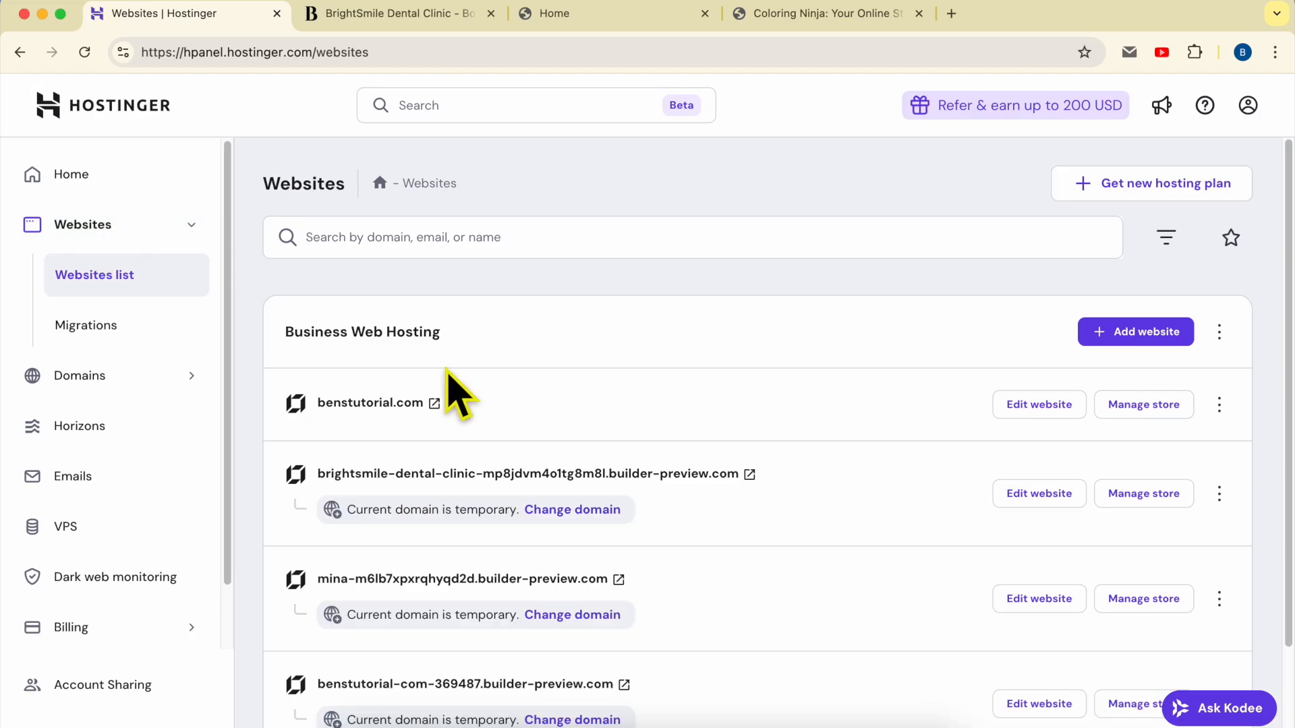
double_click(523, 401)
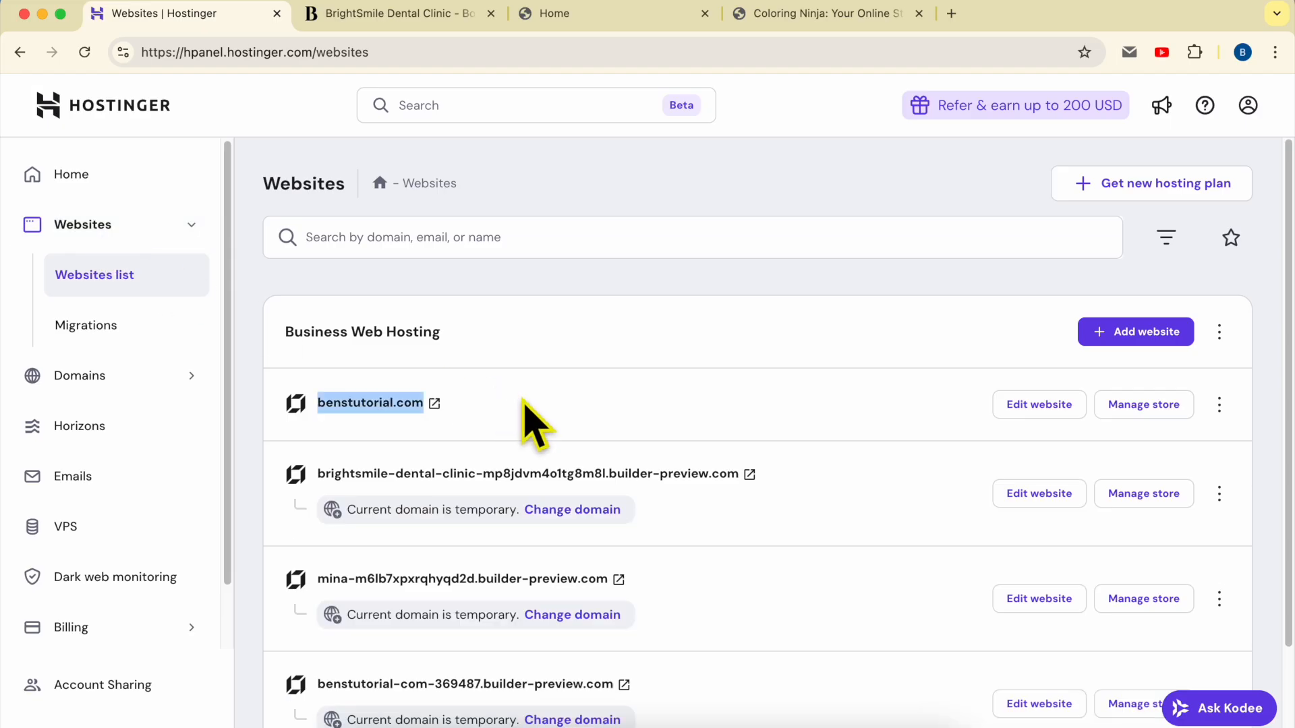
left_click(1039, 408)
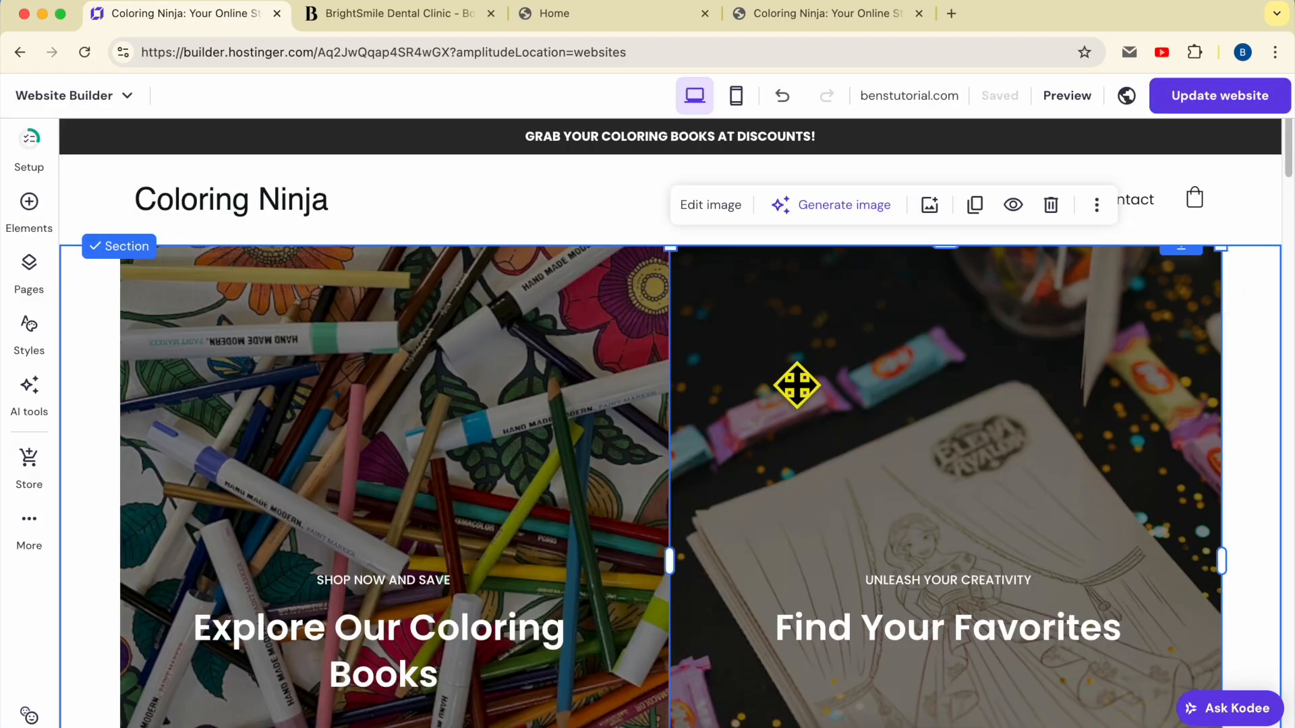
Scroll to the bottom of the Coloring Ninja homepage and select the footer to edit its section settings
scroll(797, 385, "down", 20)
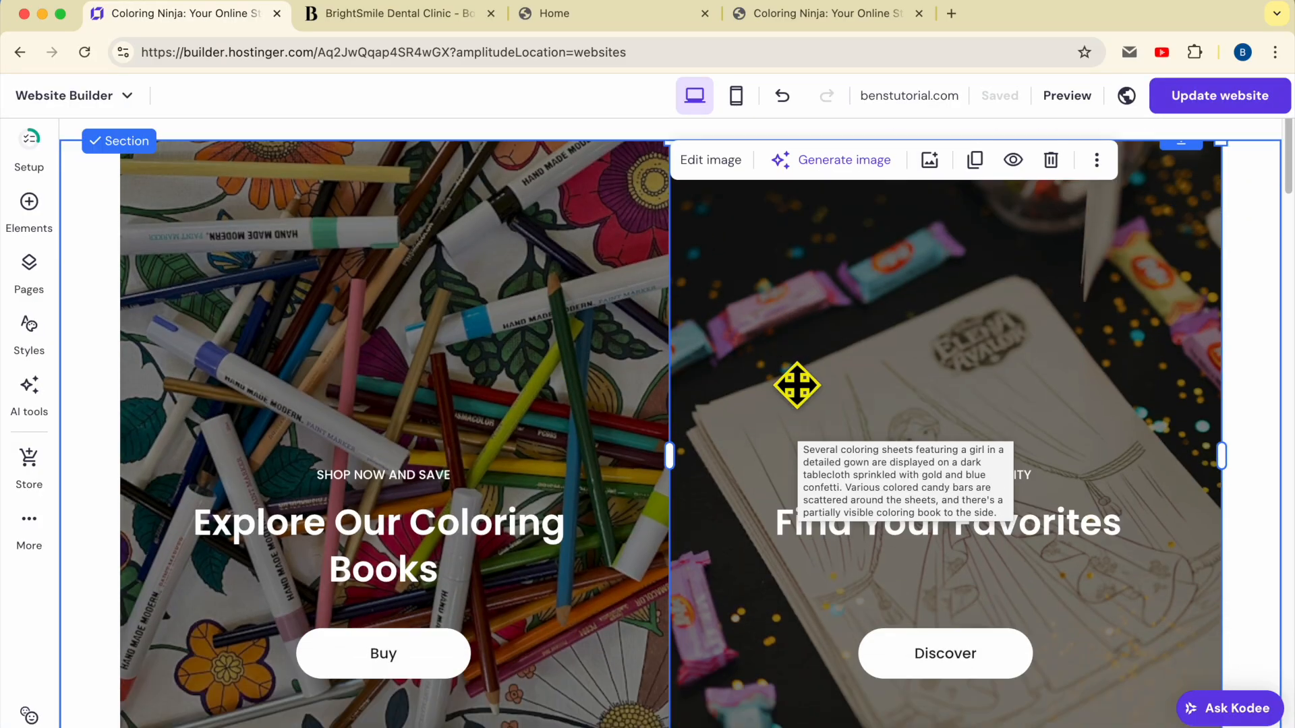
scroll(797, 390, "down", 15)
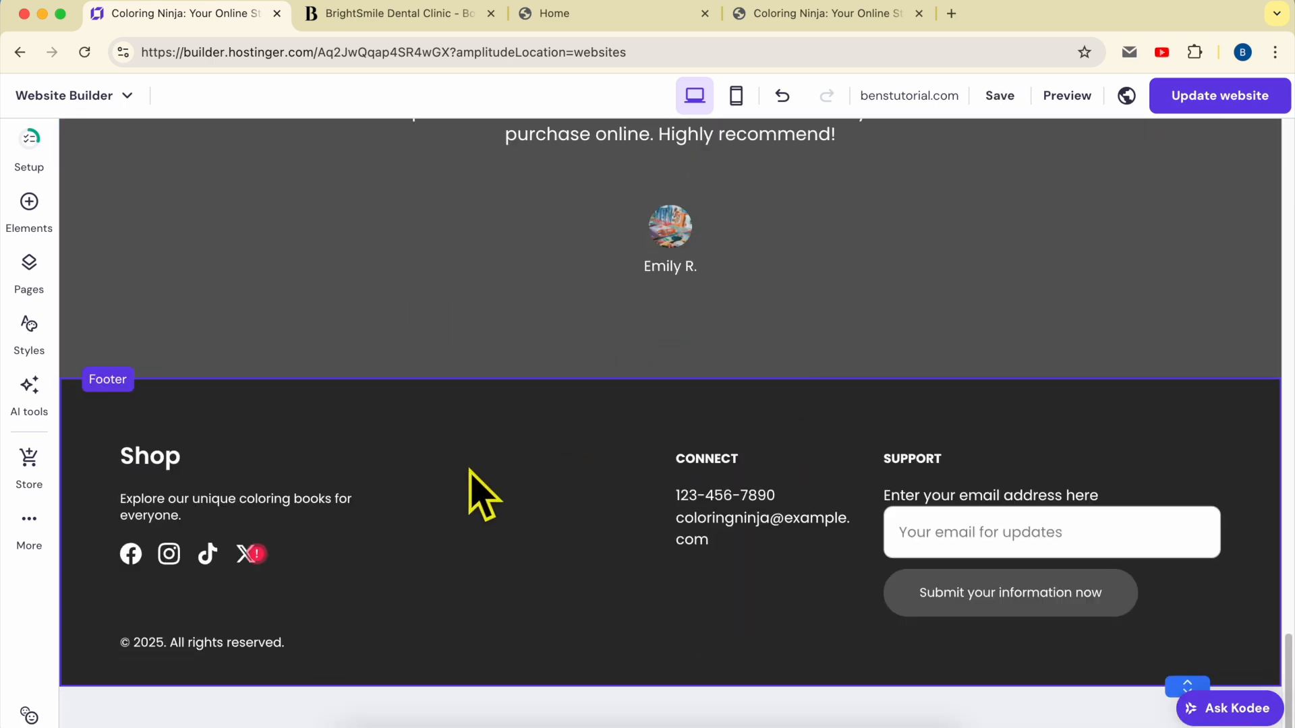
left_click(475, 421)
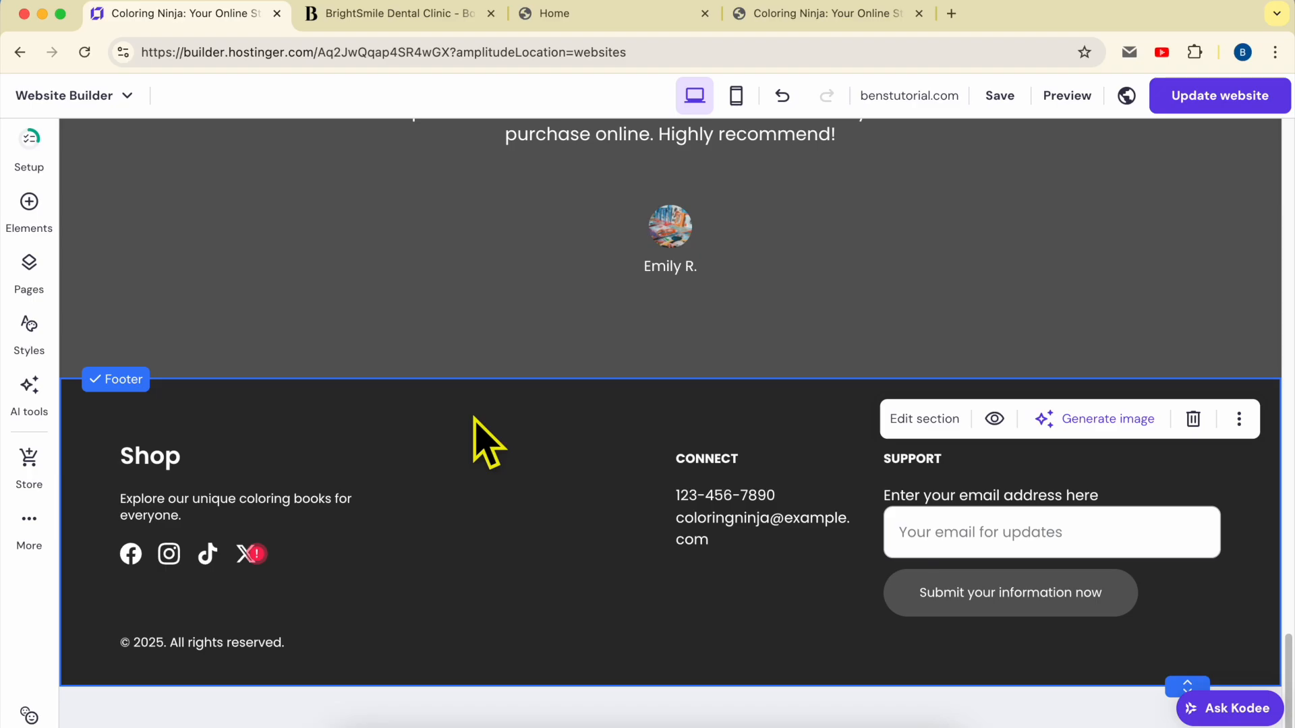
left_click(927, 425)
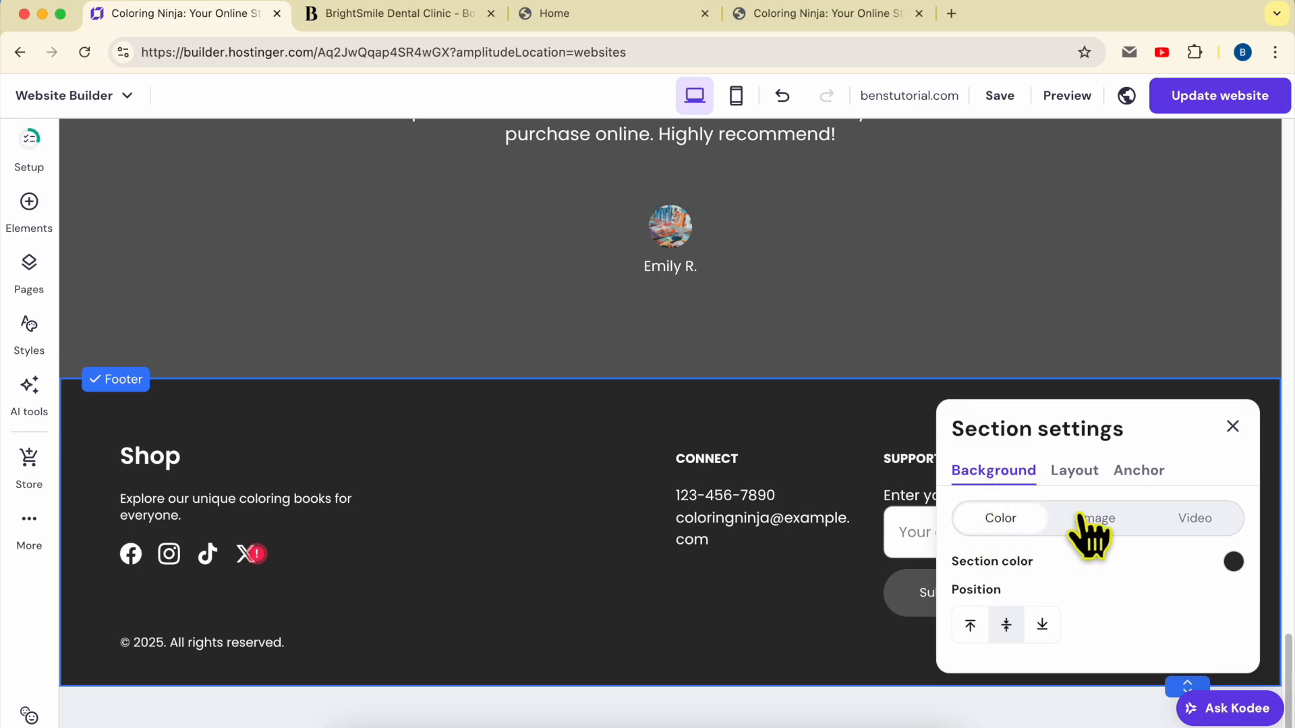
Try red, grey-blue, grey, dark grey and a dark site colour as the footer background
left_click(1234, 562)
left_click_drag(911, 491, 740, 528)
left_click(822, 403)
left_click(821, 370)
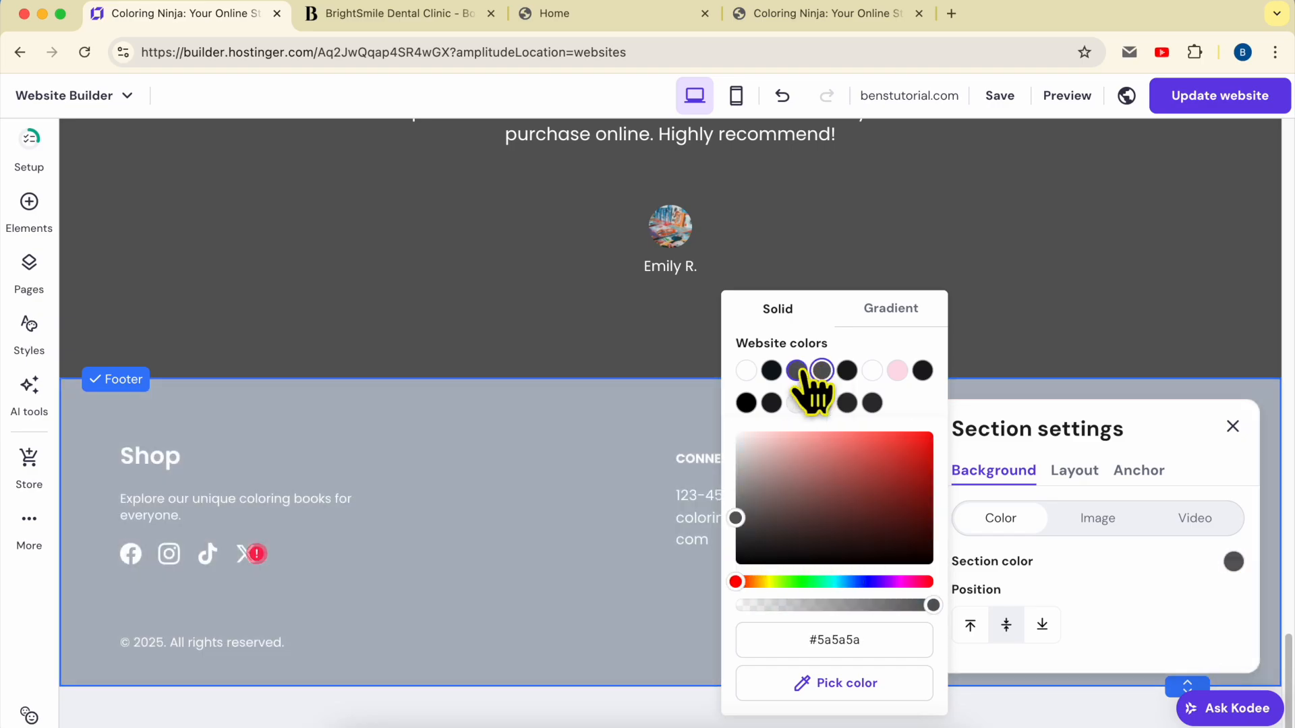
left_click(796, 370)
left_click(872, 403)
Adjust the hue and shade to a pale green, then switch the footer background to Image
left_click_drag(856, 581, 919, 581)
left_click_drag(907, 513, 895, 462)
left_click_drag(875, 581, 788, 581)
left_click_drag(870, 466, 783, 451)
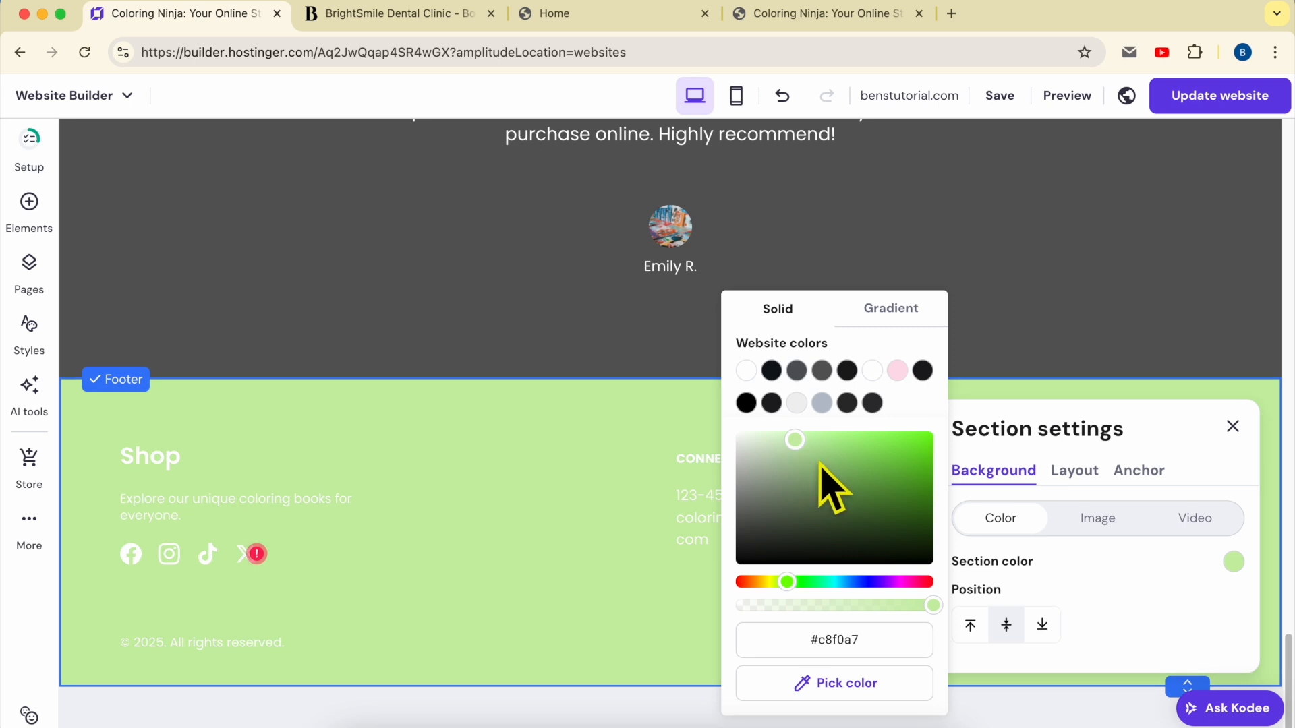
left_click(1096, 540)
left_click(1093, 519)
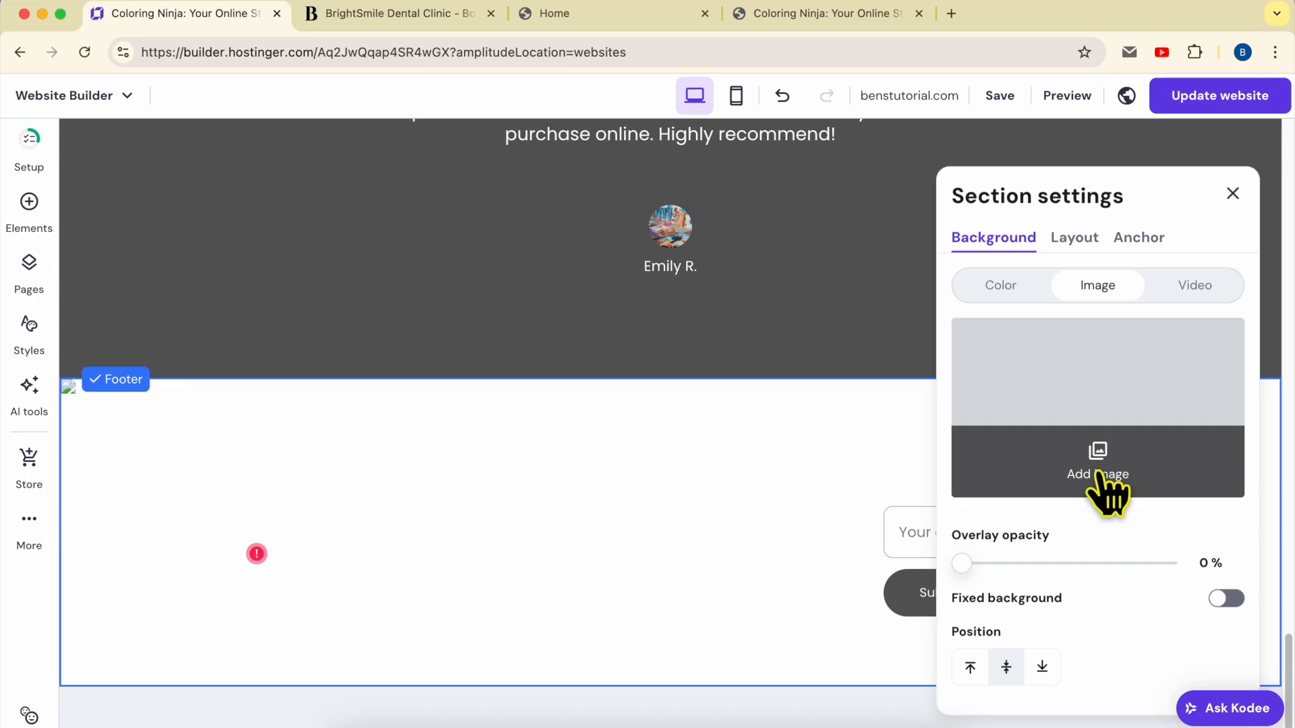
left_click(1106, 492)
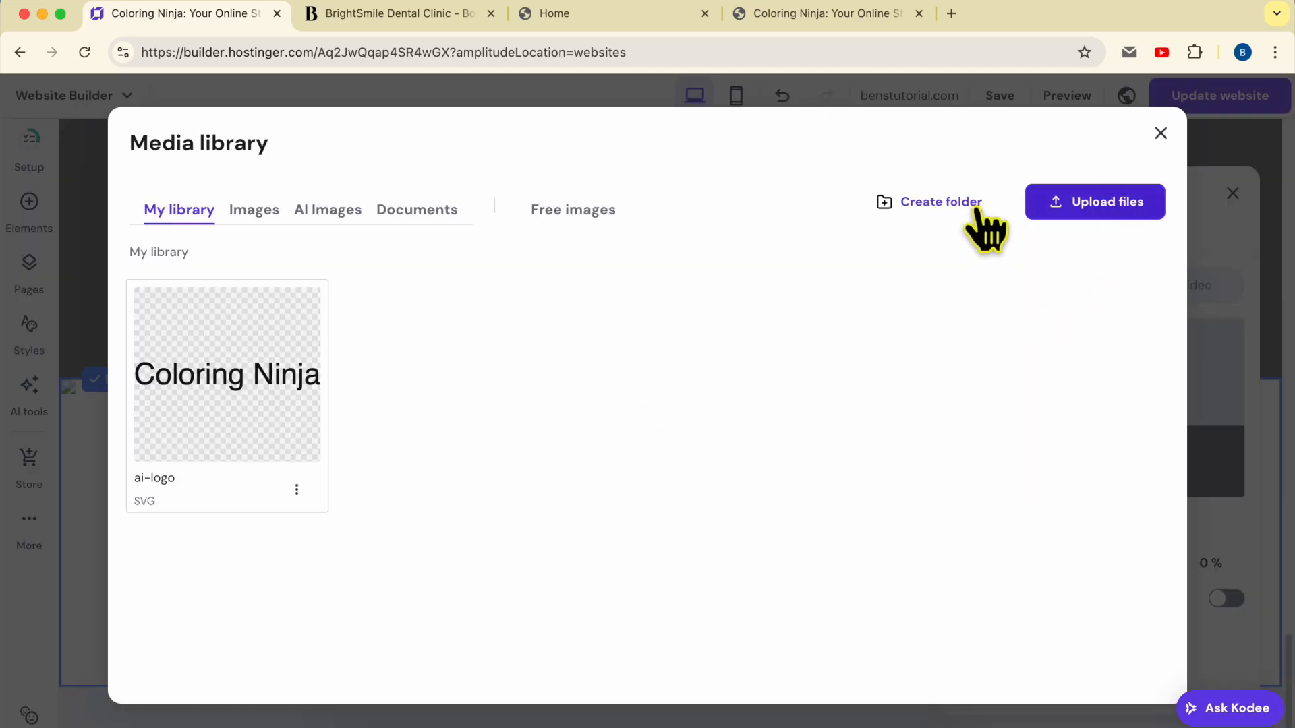
Set the free photo of two pencils on yellow as the footer background image
left_click(592, 214)
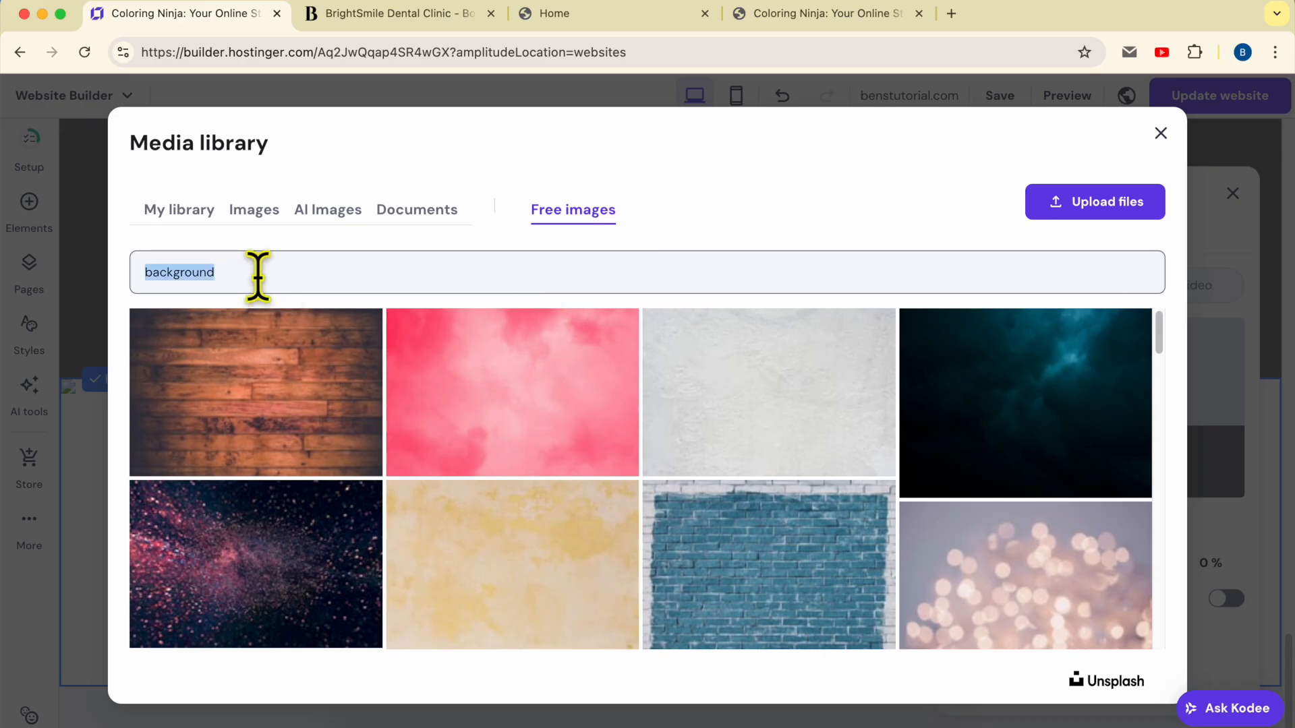
scroll(615, 404, "down", 10)
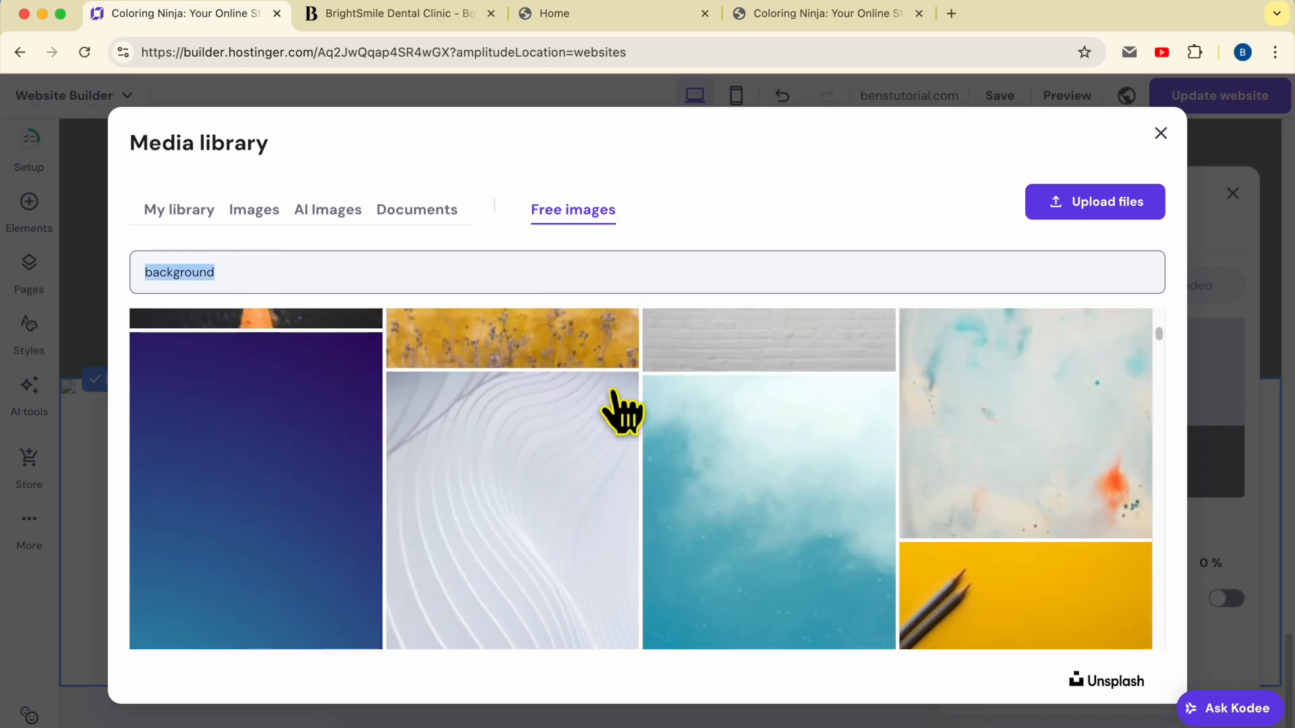
scroll(627, 394, "down", 3)
scroll(742, 407, "up", 5)
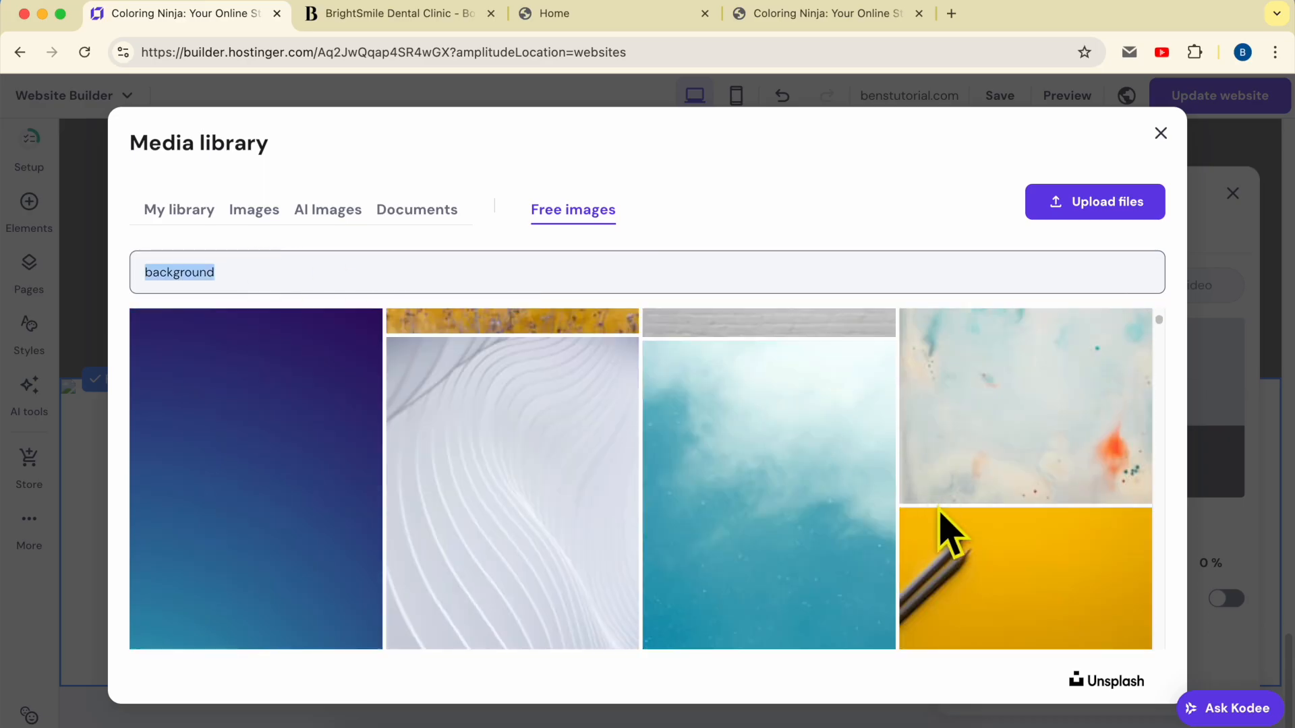
scroll(972, 479, "down", 3)
left_click(1000, 384)
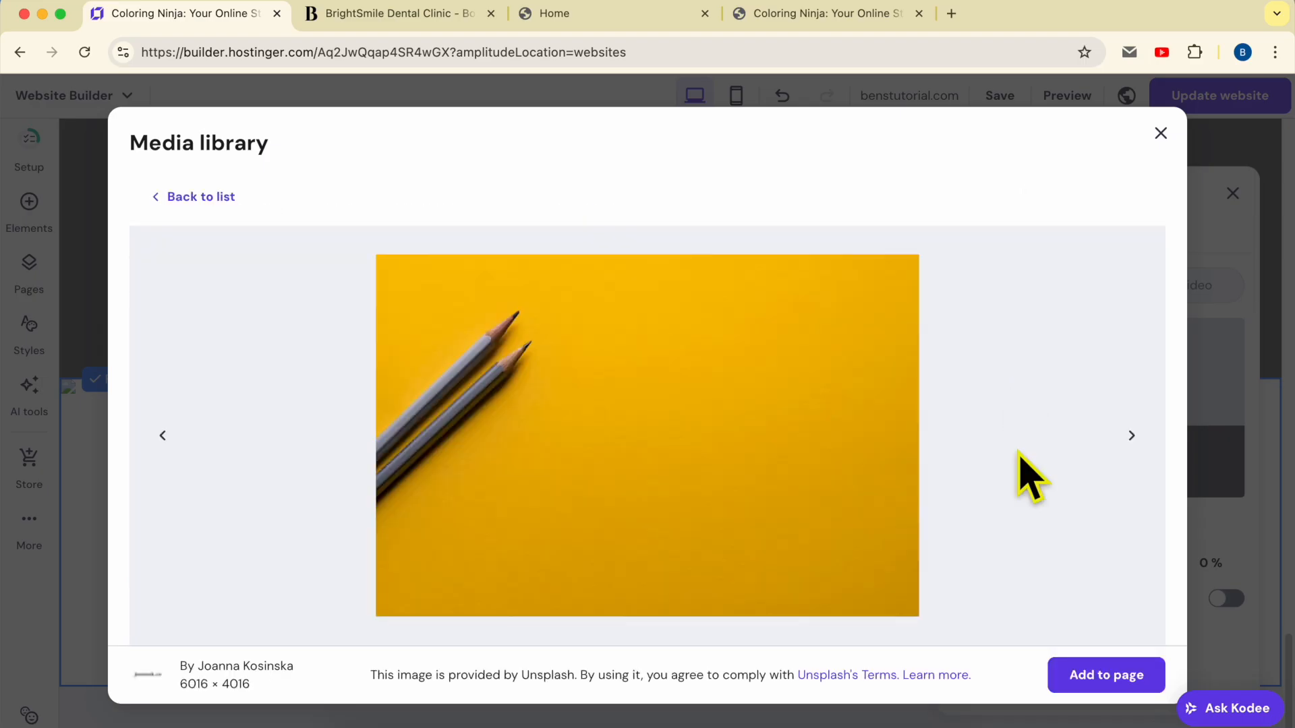
left_click(1106, 675)
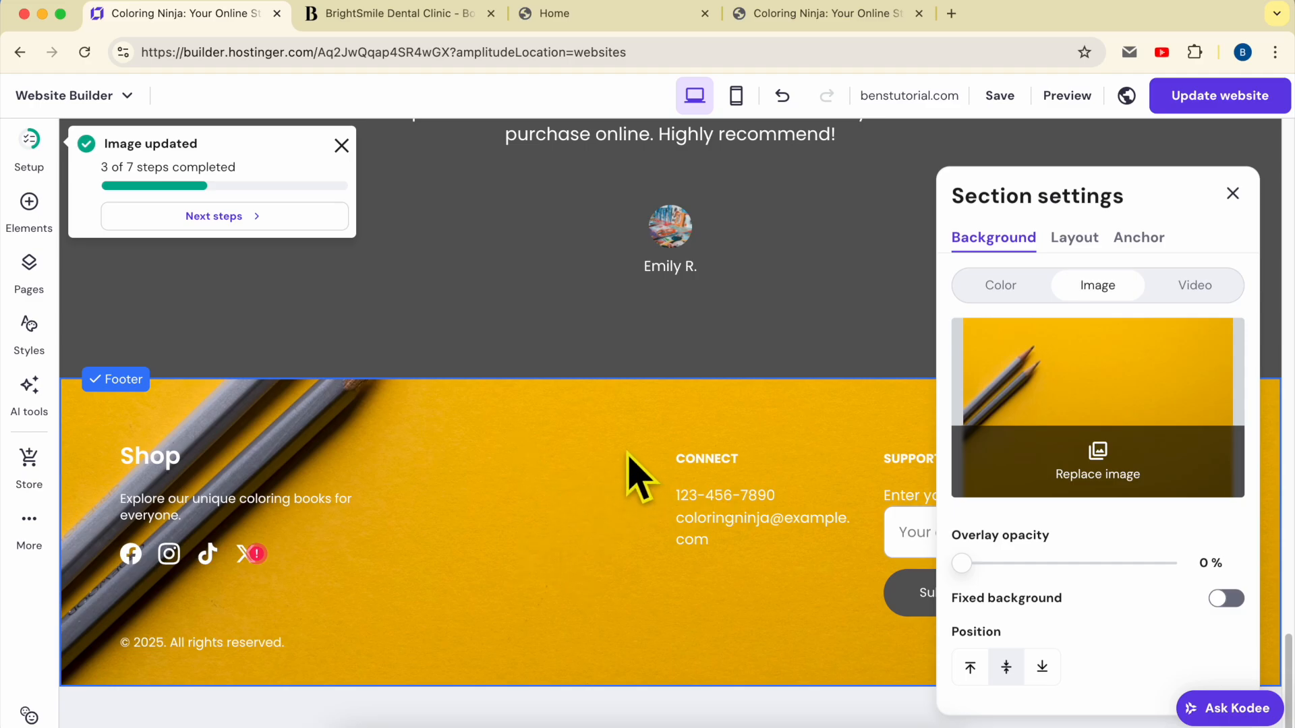
Search the video library for 'background' and set the glowing blue lights clip as the footer video
left_click(1188, 290)
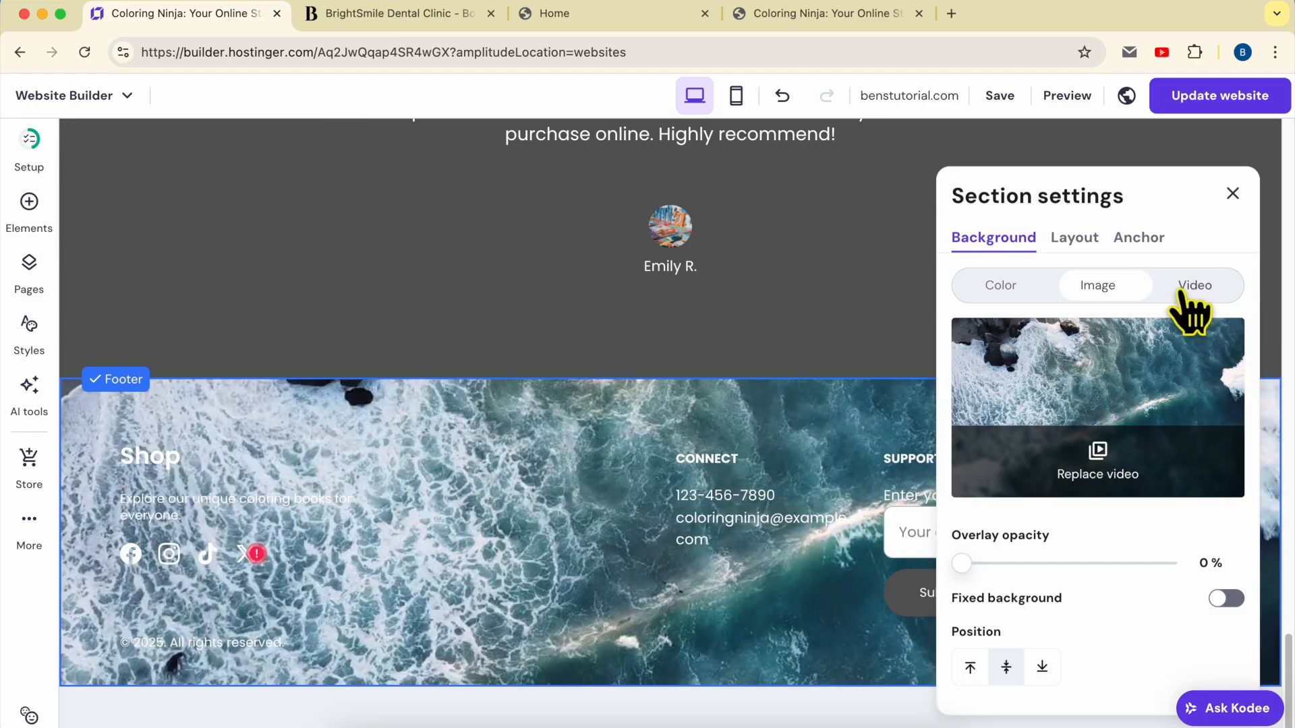
left_click(1108, 476)
left_click(355, 213)
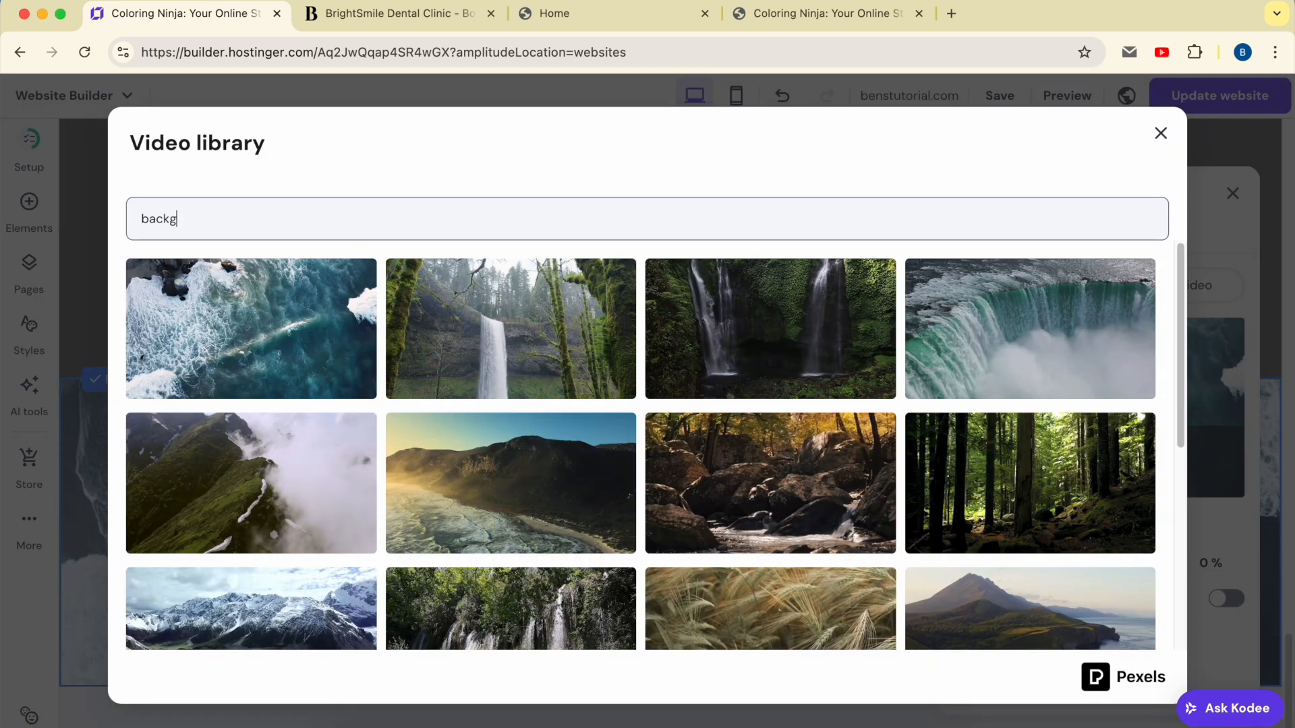
left_click(437, 176)
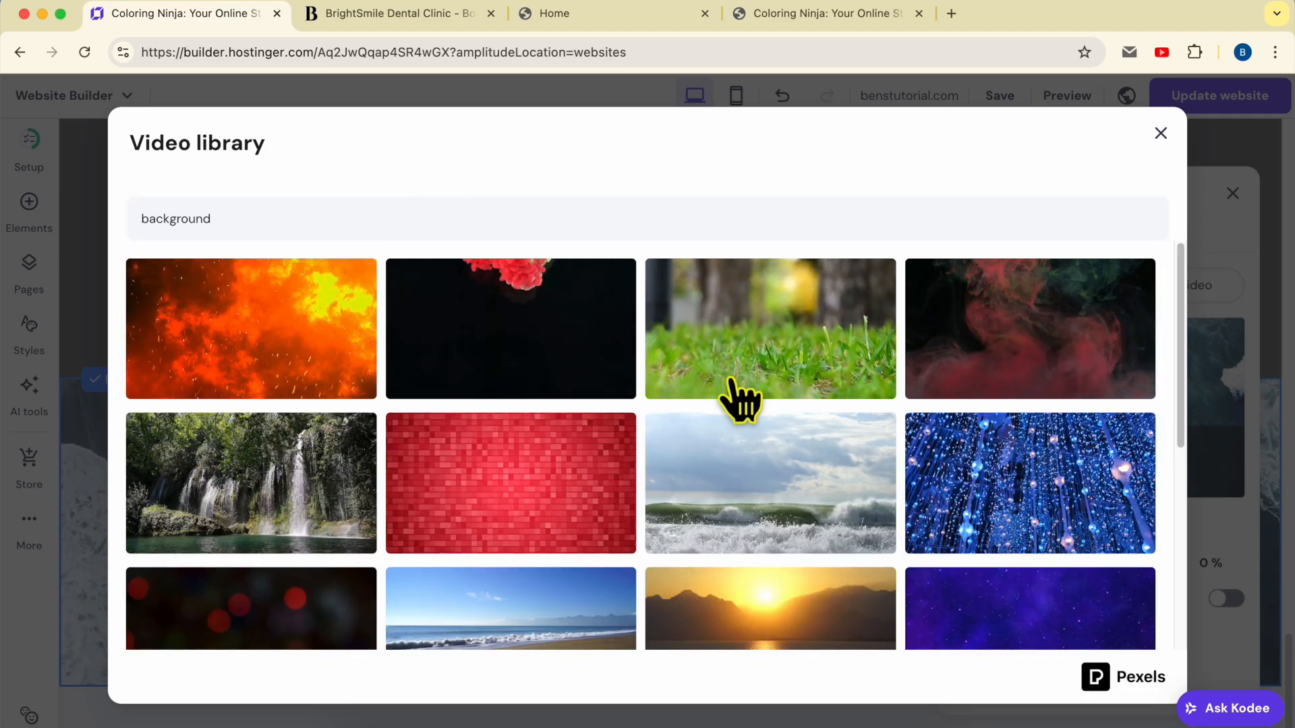
scroll(535, 486, "down", 2)
scroll(535, 485, "down", 3)
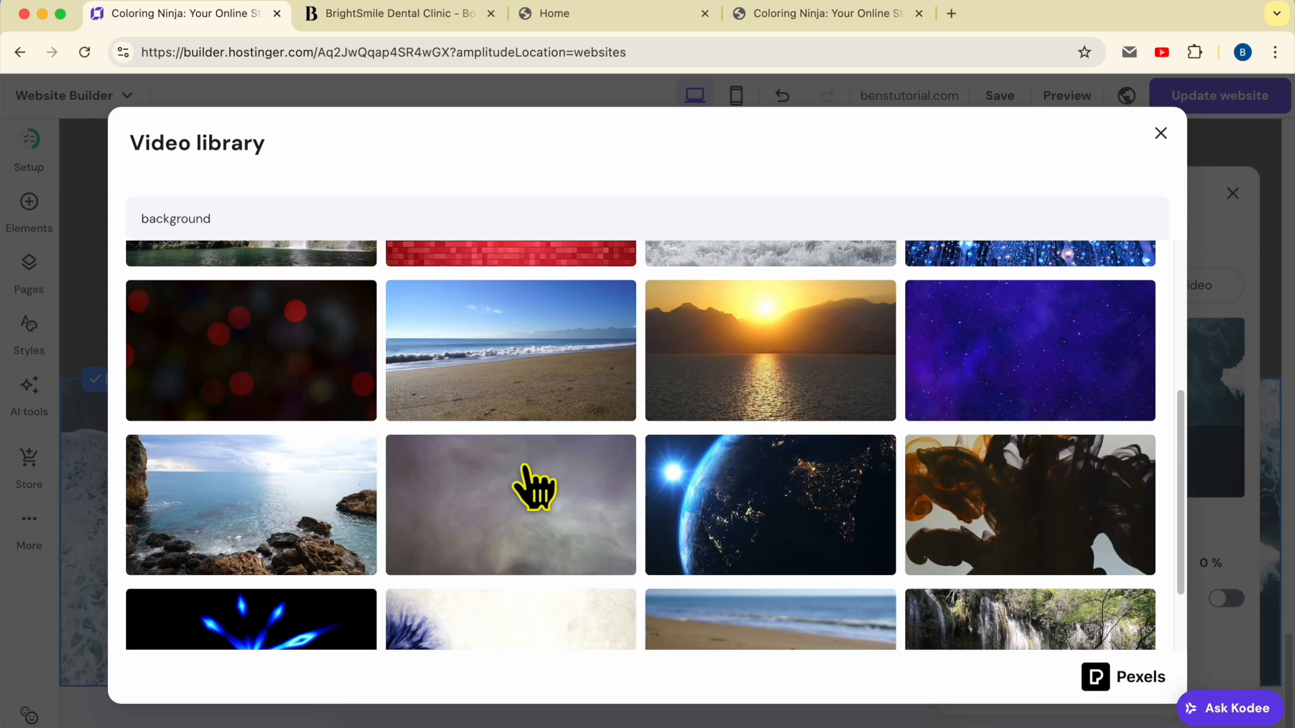
scroll(535, 486, "down", 2)
scroll(543, 463, "down", 6)
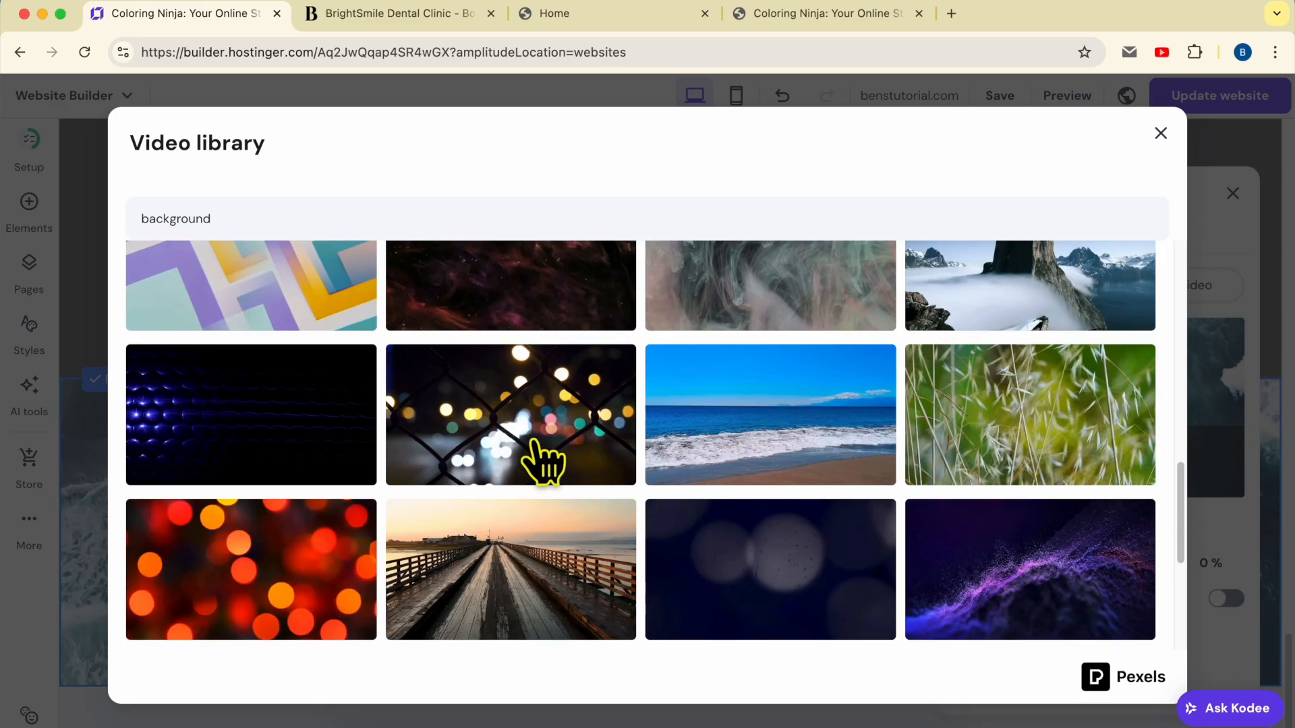
left_click(270, 426)
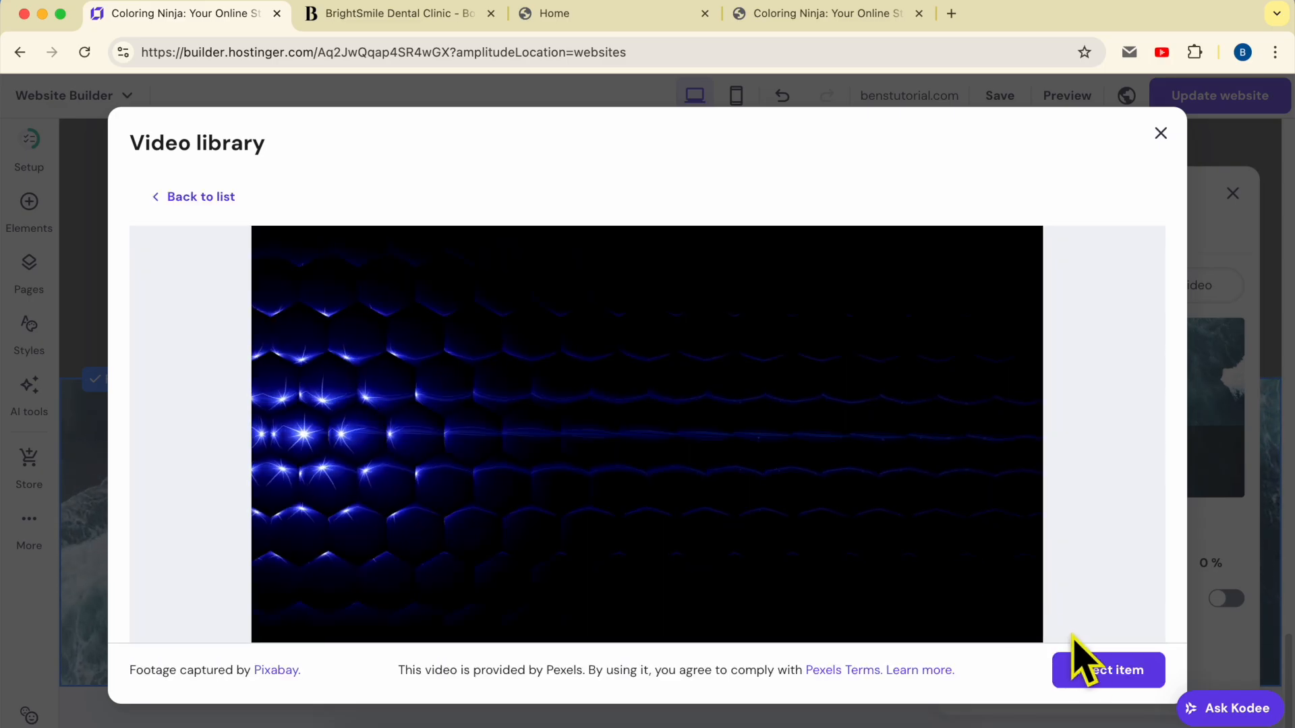
left_click(1104, 669)
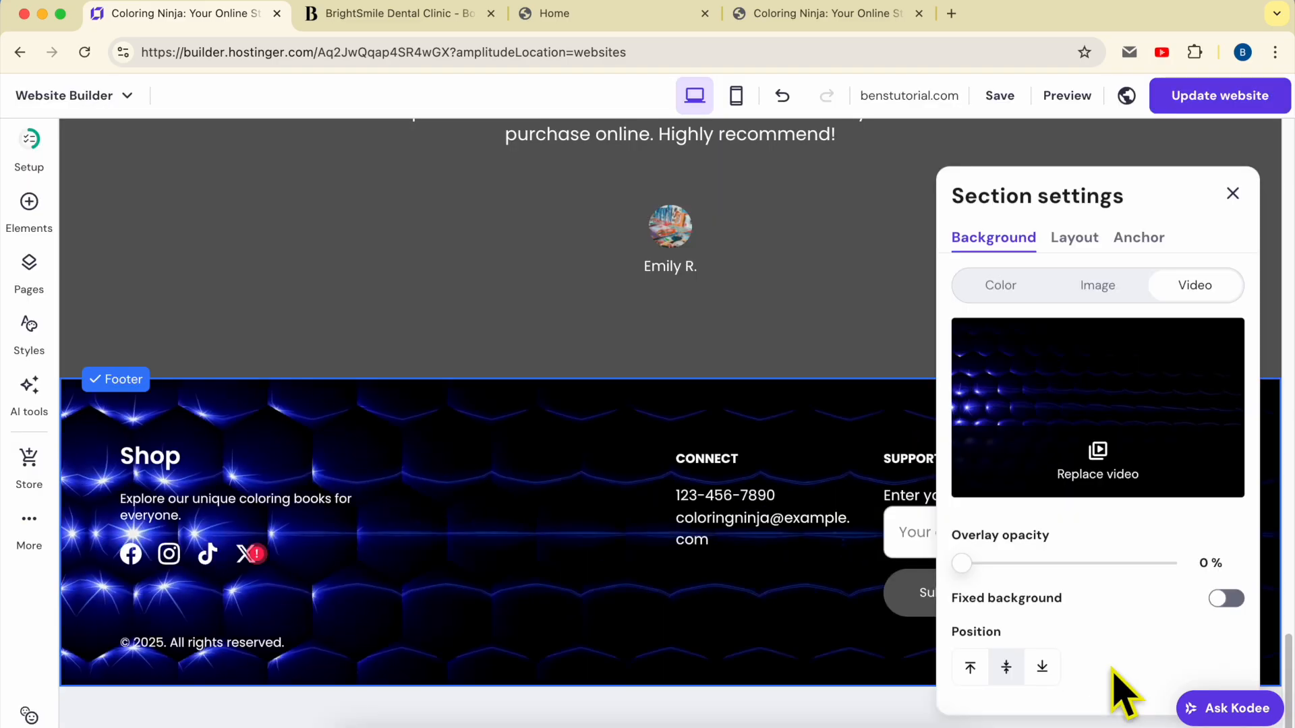
left_click(558, 454)
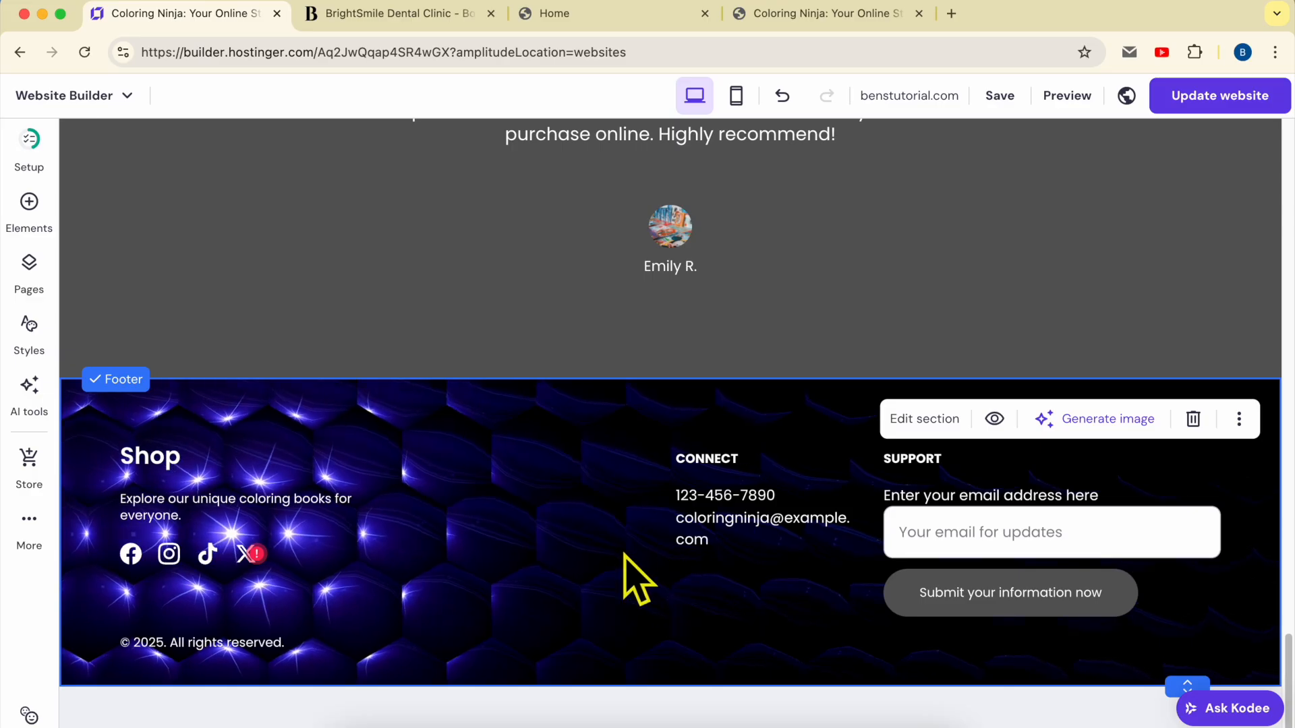
Switch the footer back to a solid colour and set it to the dark #1d1e20 swatch
left_click(914, 422)
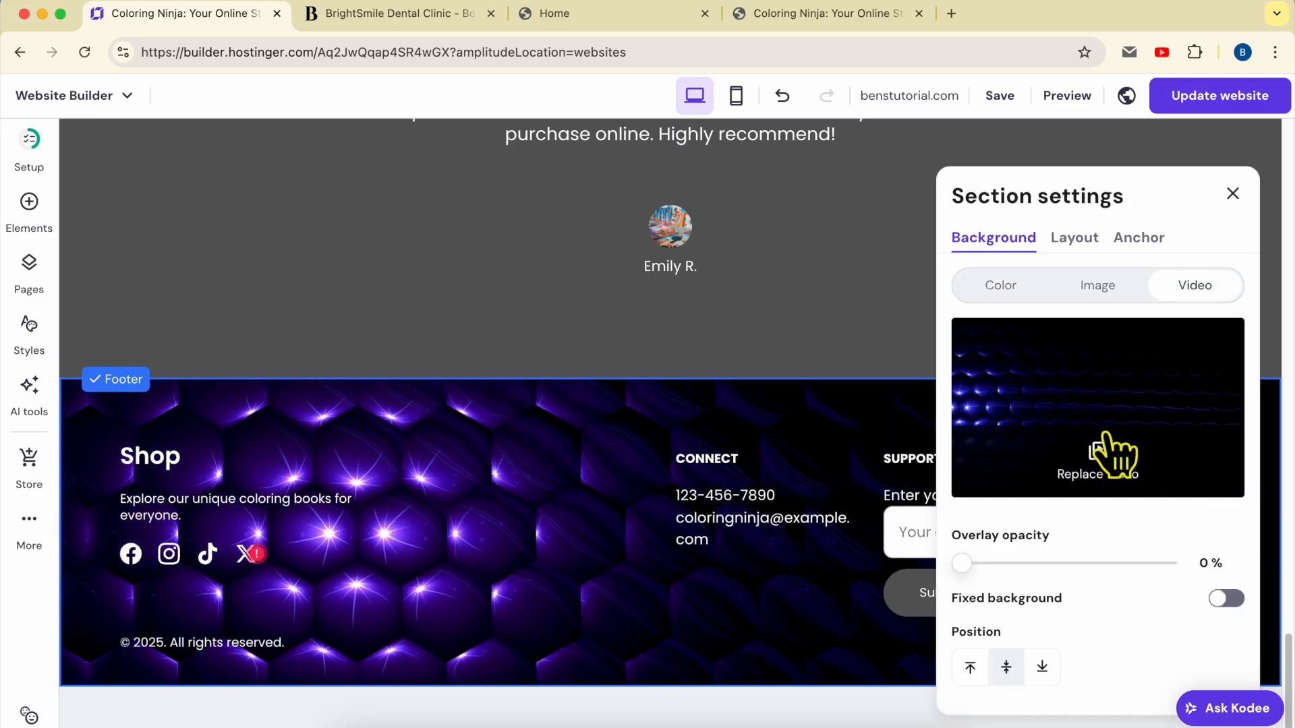
left_click(1097, 286)
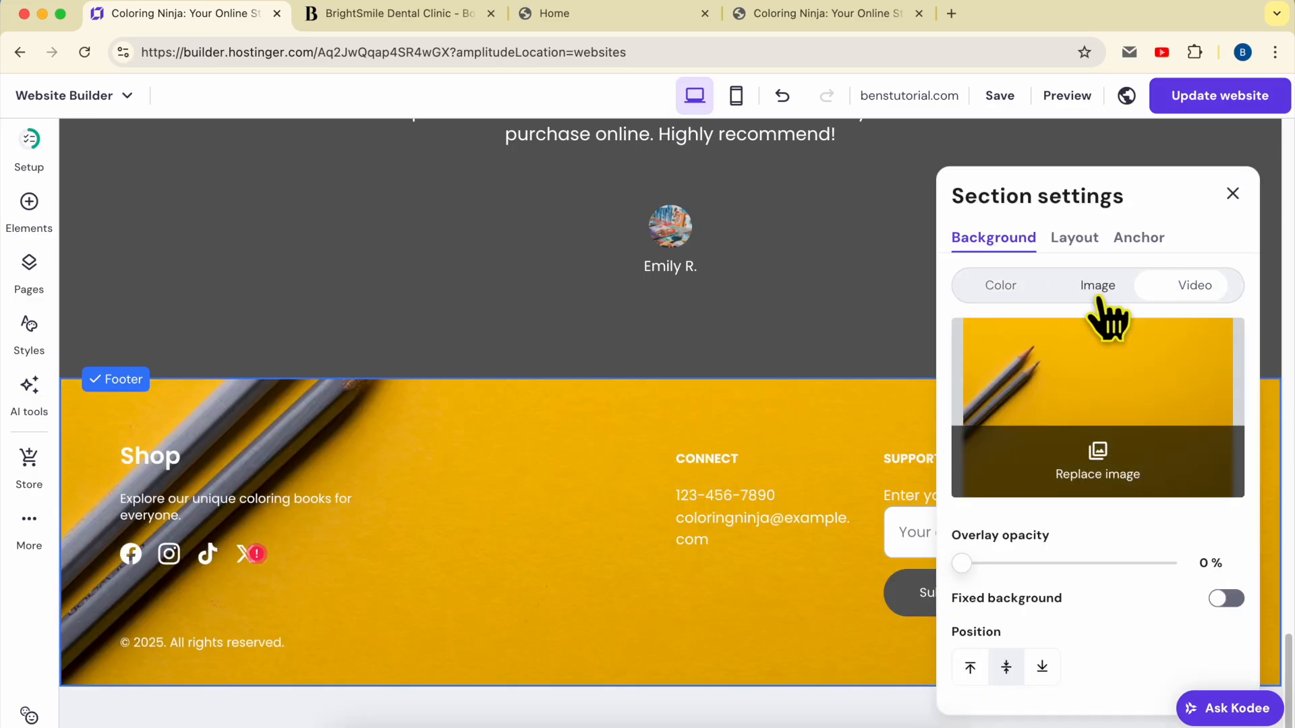
left_click(1001, 284)
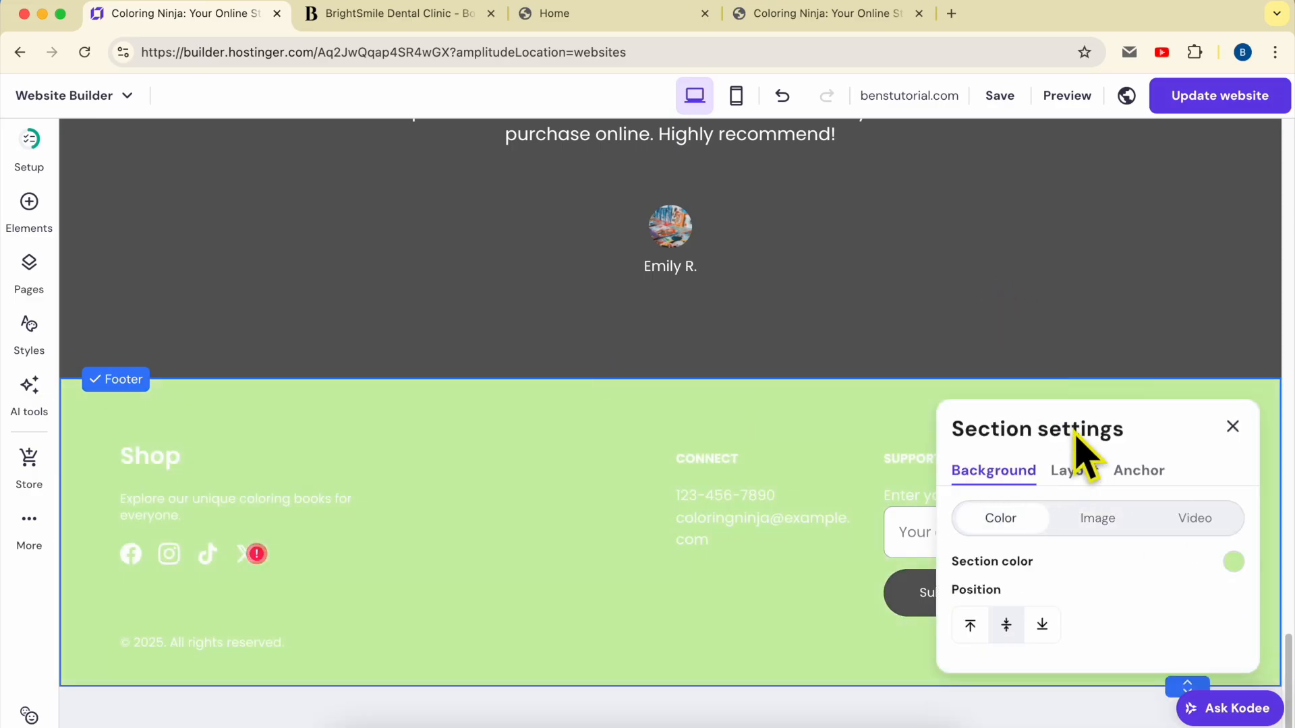
left_click(1234, 561)
left_click(872, 370)
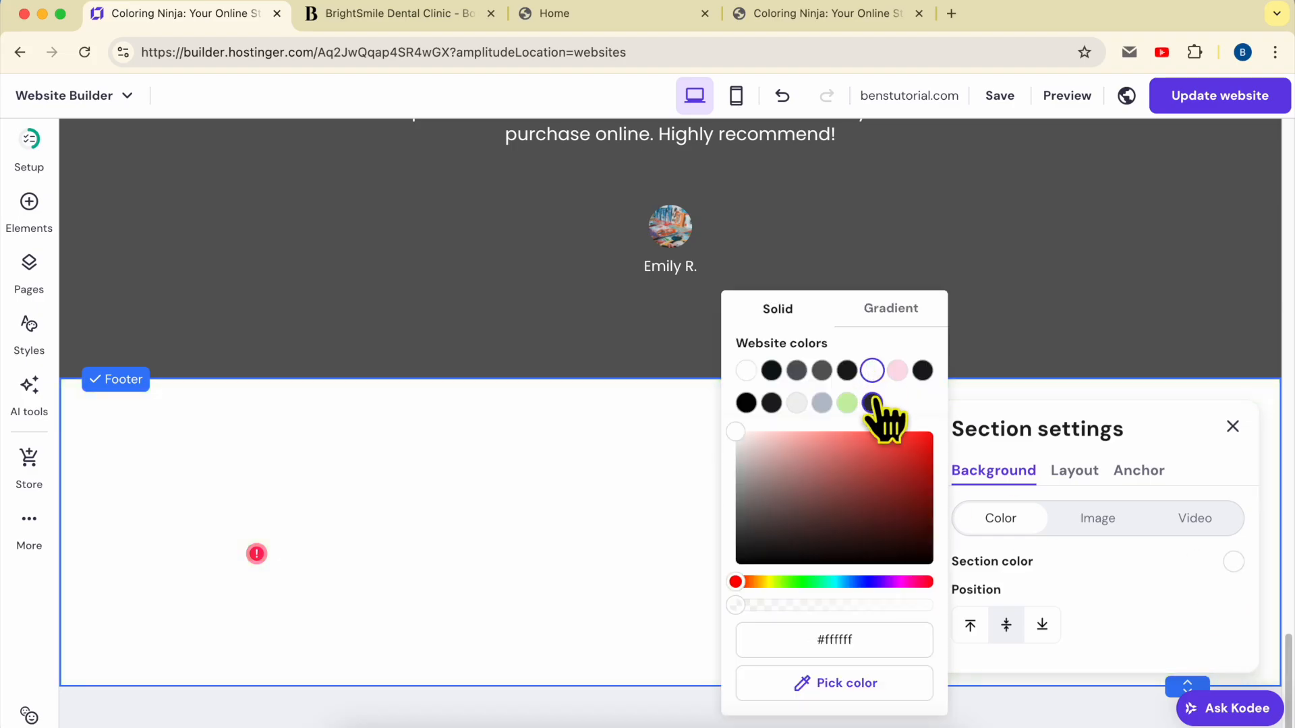
left_click(771, 403)
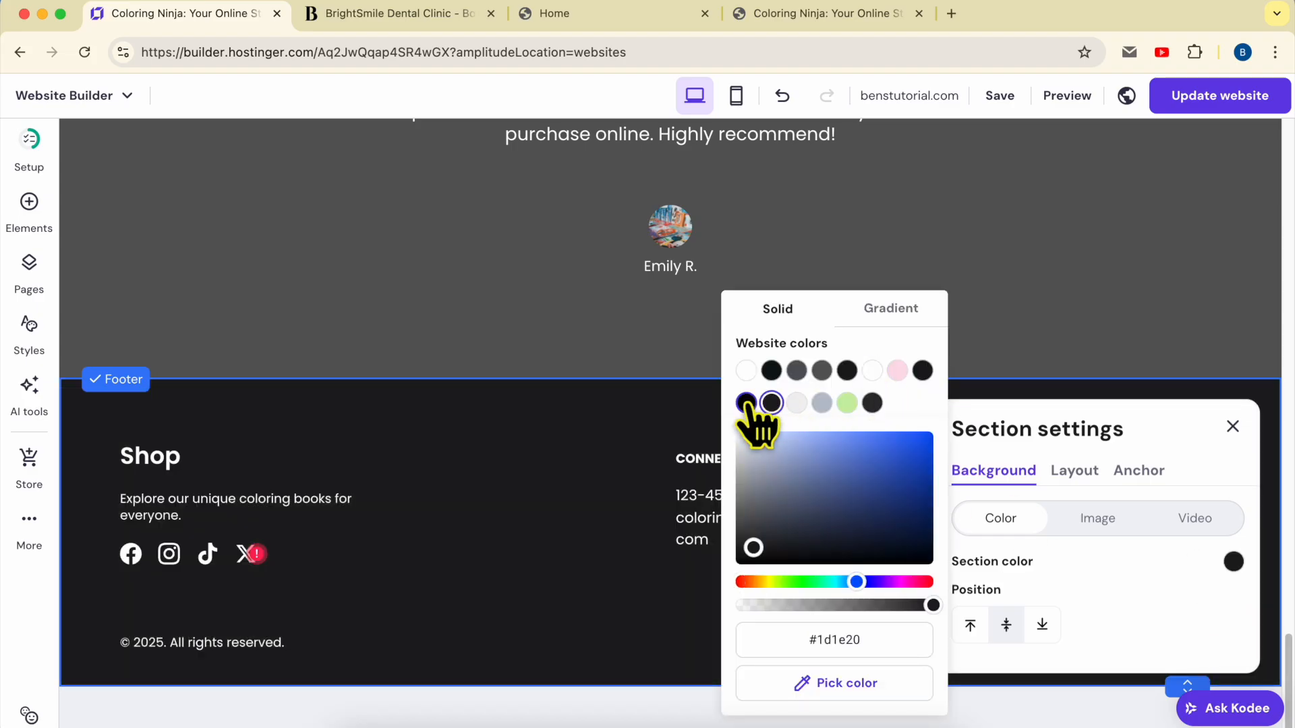
left_click(1129, 484)
left_click(1233, 426)
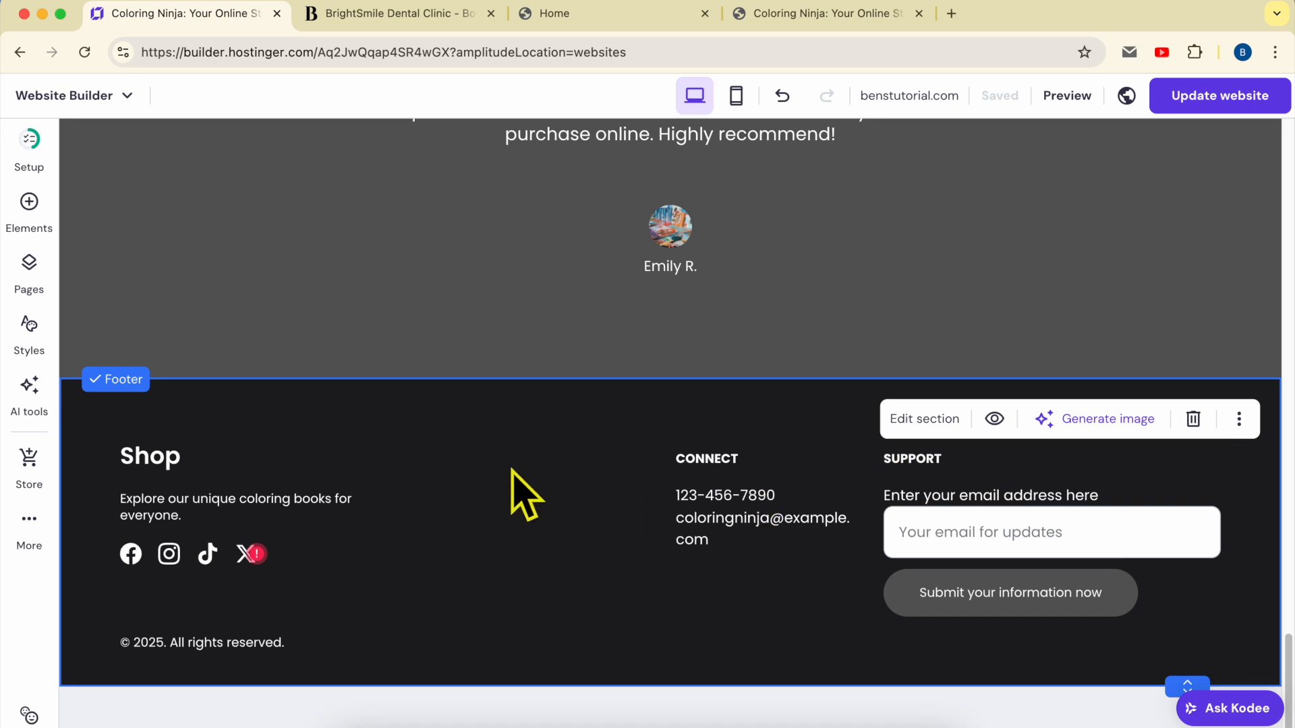
Set the footer's visibility to 'Show on all pages'
left_click(994, 420)
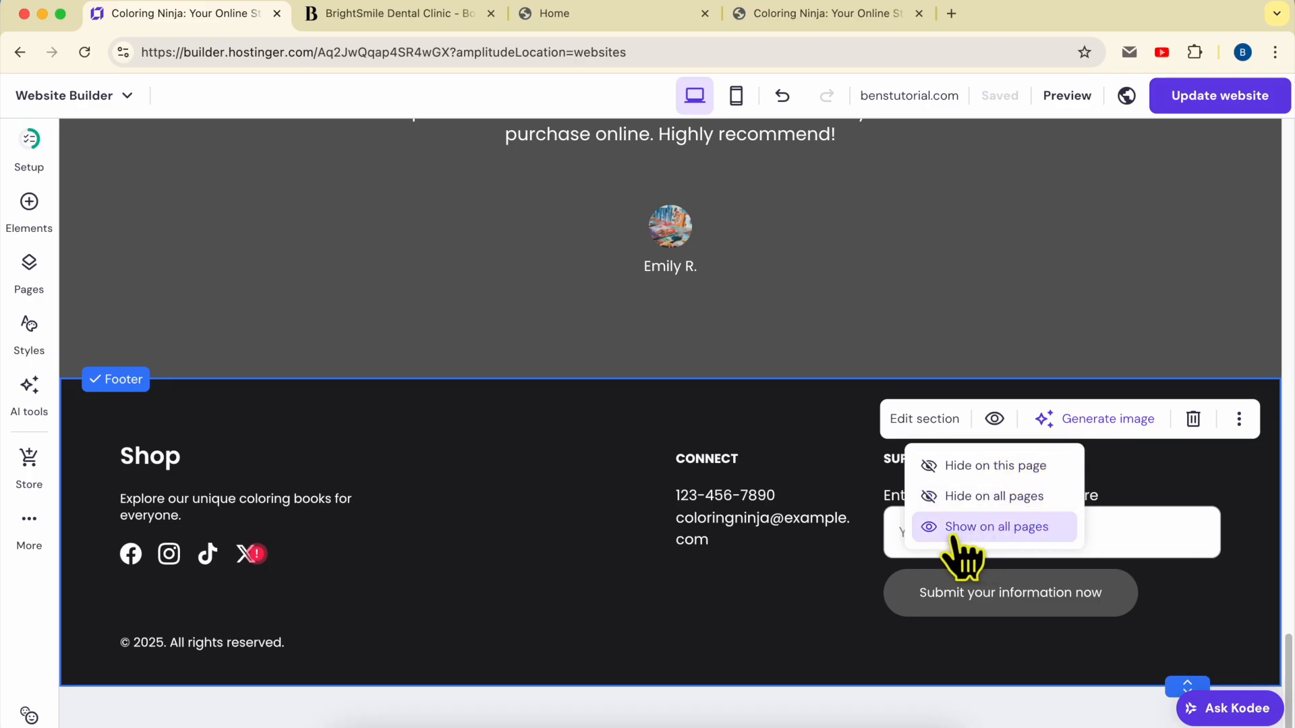
left_click(986, 534)
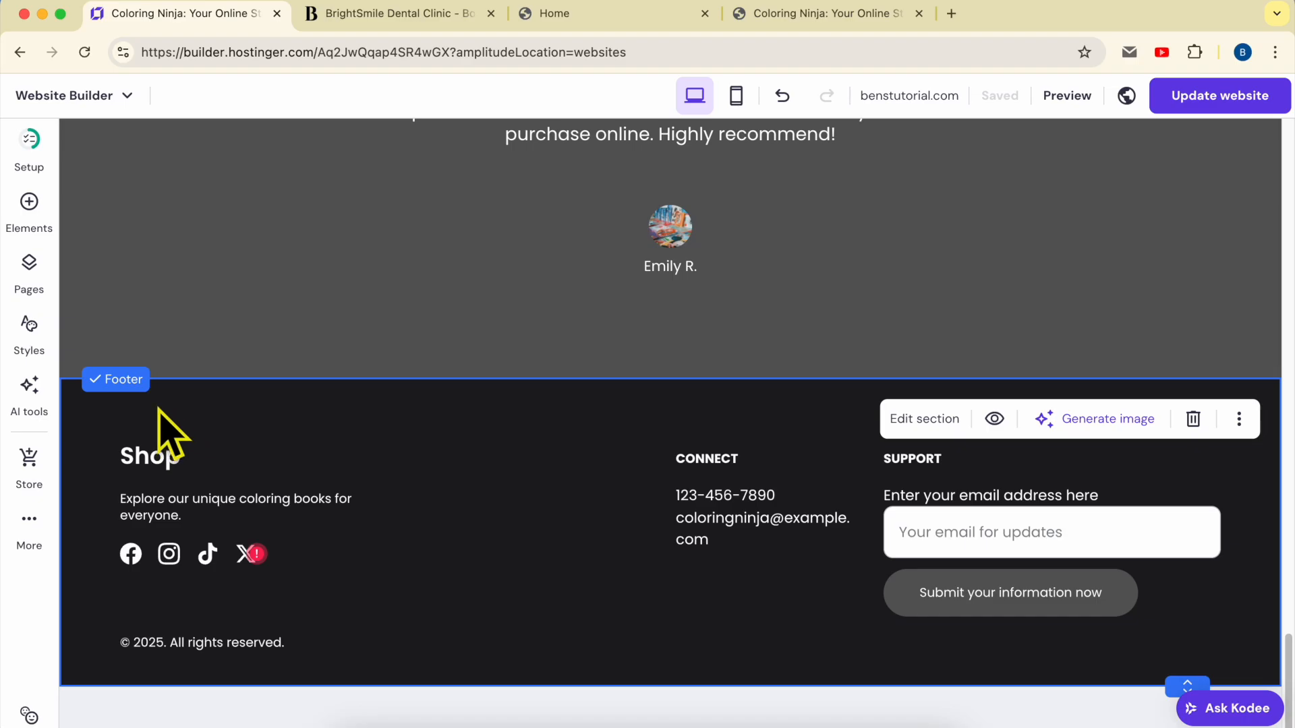
Delete the Shop heading, description paragraph, social media icons and copyright line from the footer
left_click(341, 445)
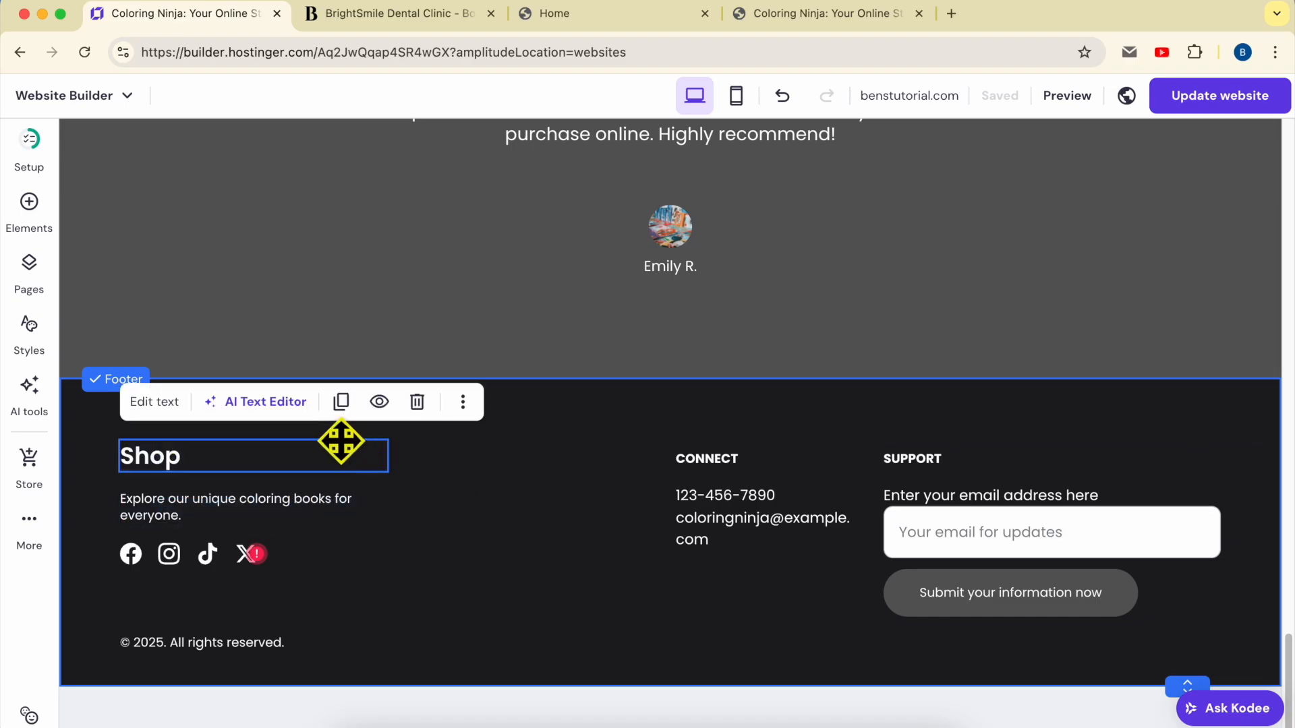
left_click(417, 402)
left_click(370, 499)
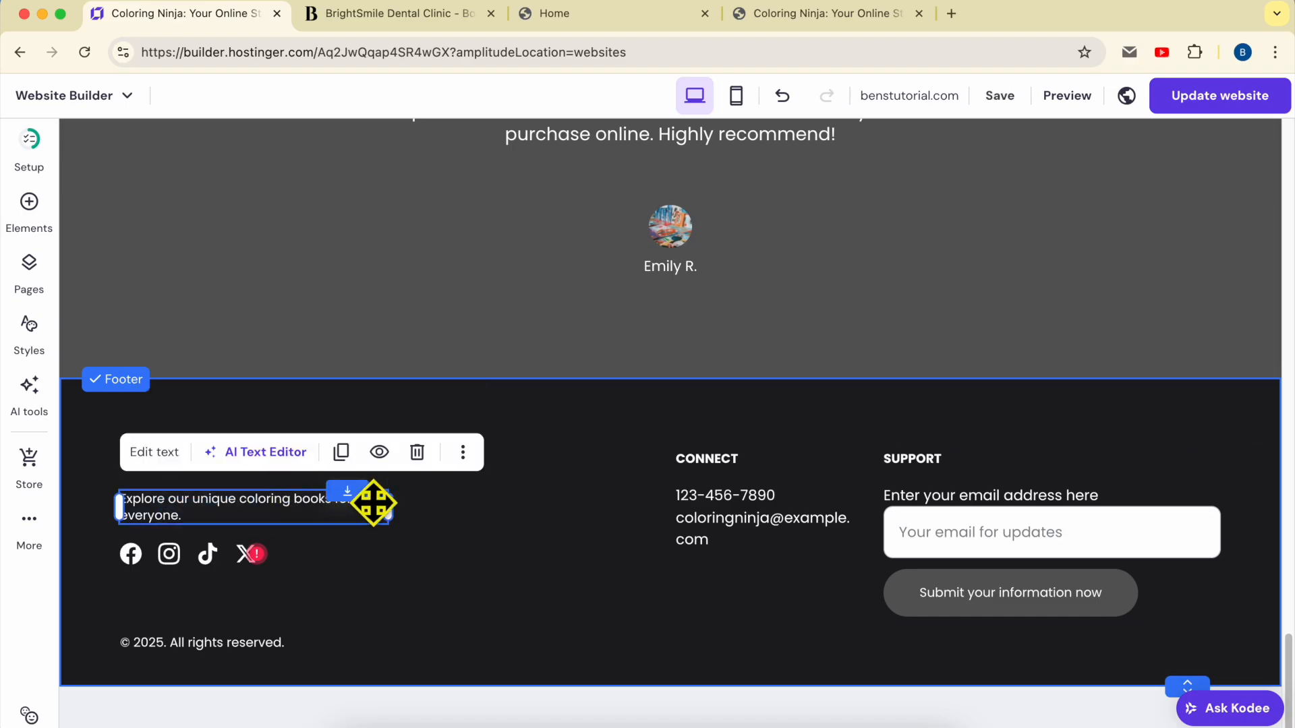
left_click(417, 452)
left_click(280, 549)
left_click(335, 504)
left_click(209, 642)
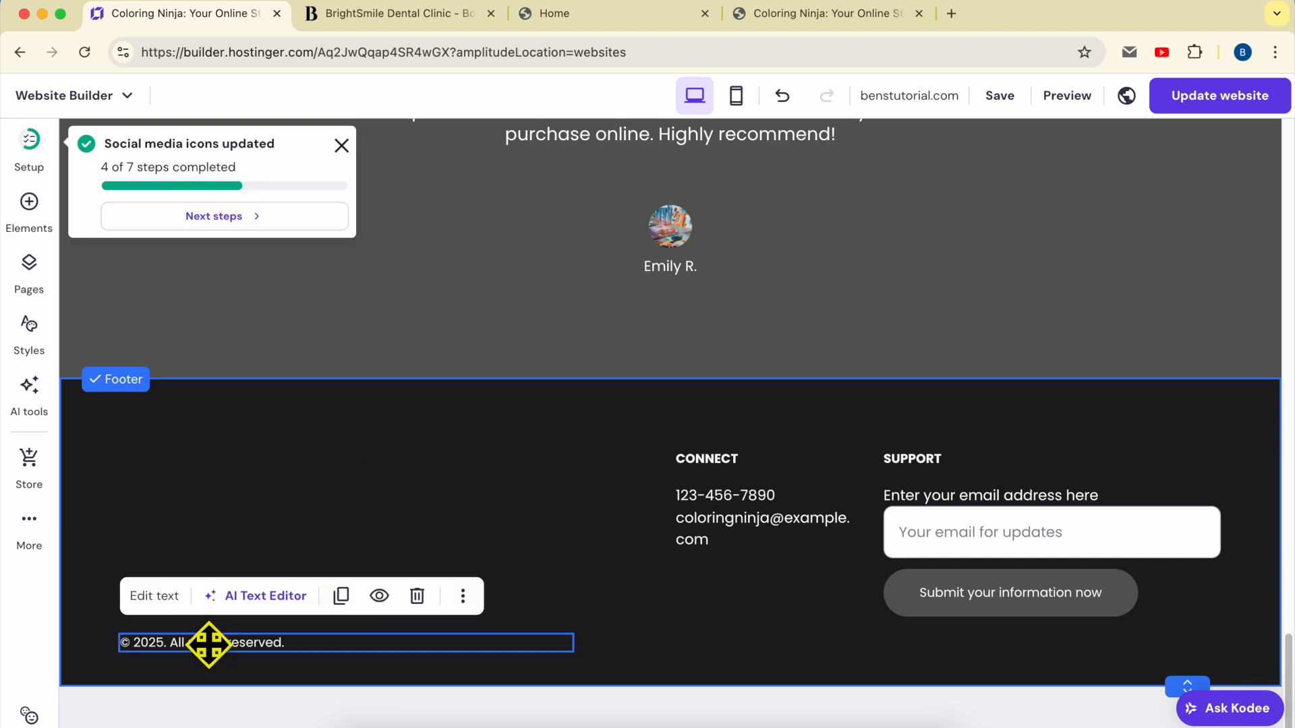
left_click(417, 596)
Delete the phone and email block, CONNECT heading, email signup form and SUPPORT heading
left_click(741, 513)
left_click(966, 445)
left_click(802, 462)
left_click(970, 412)
left_click(1028, 491)
left_click(1058, 445)
left_click(917, 459)
left_click(1180, 412)
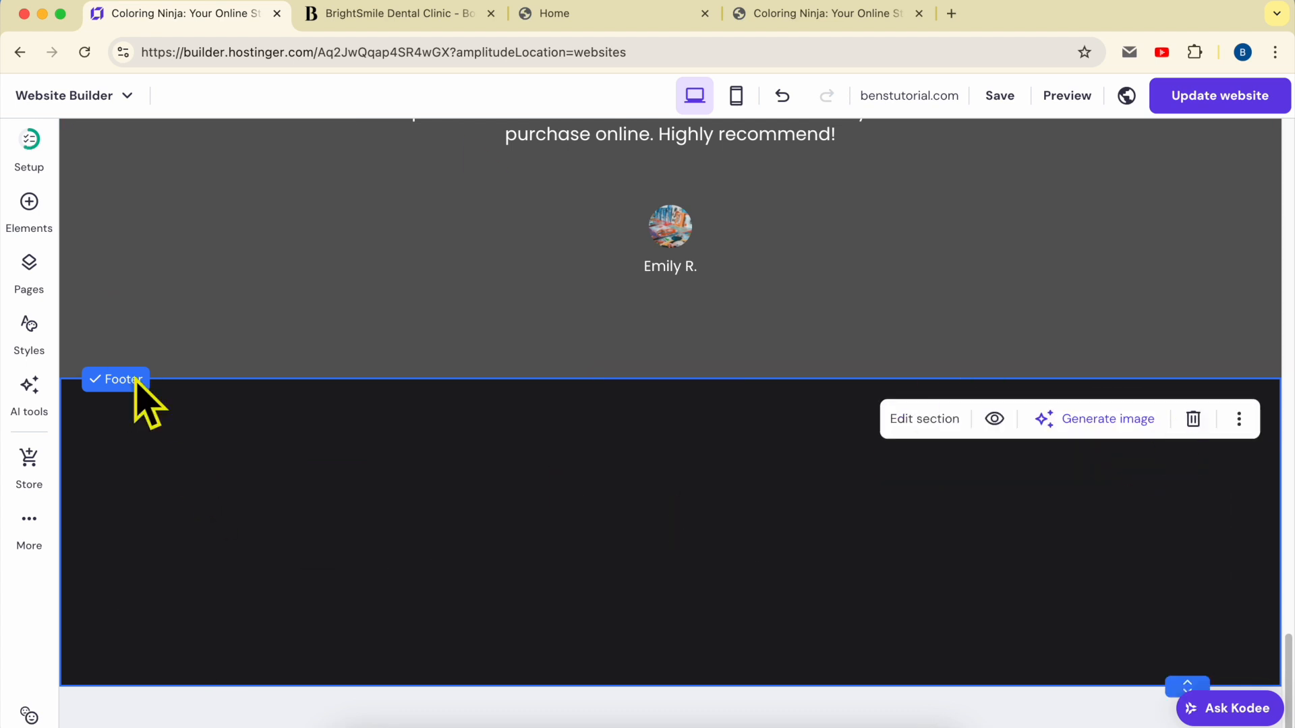
Add an image element to the footer, replace it with ai-logo, and move it left
left_click(29, 213)
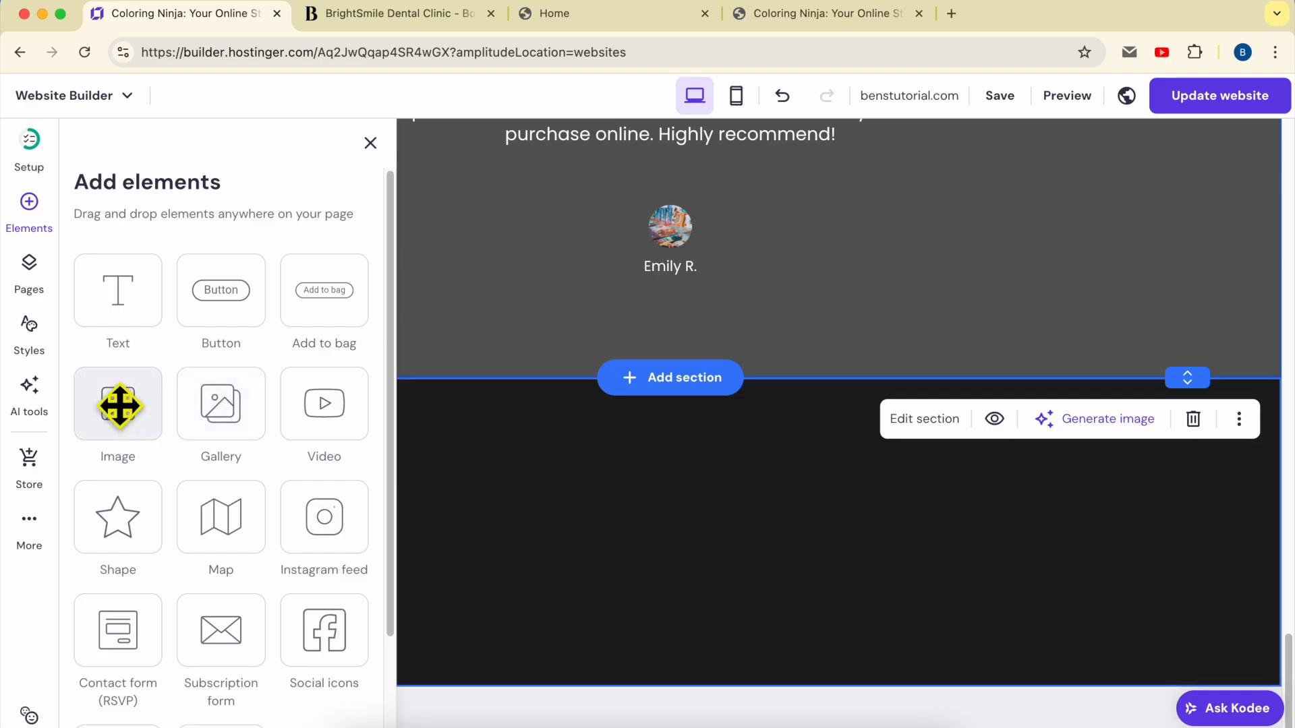
left_click_drag(121, 407, 508, 479)
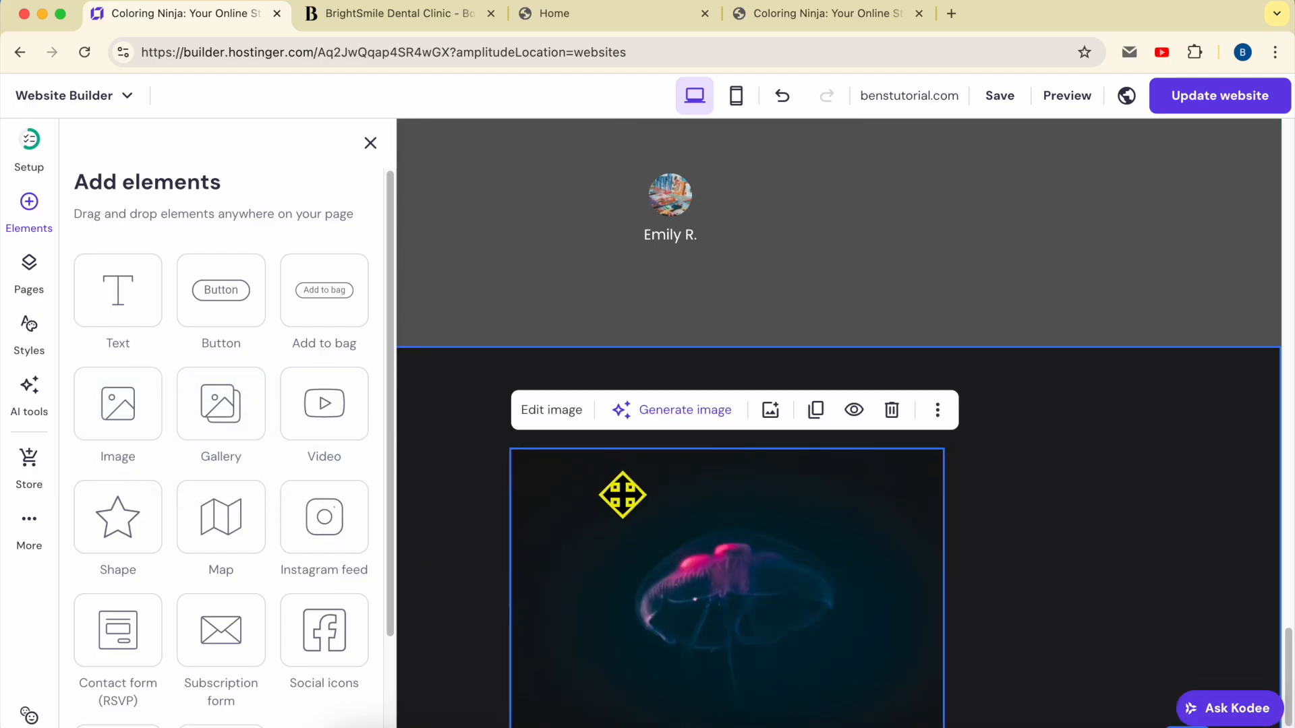
left_click(552, 411)
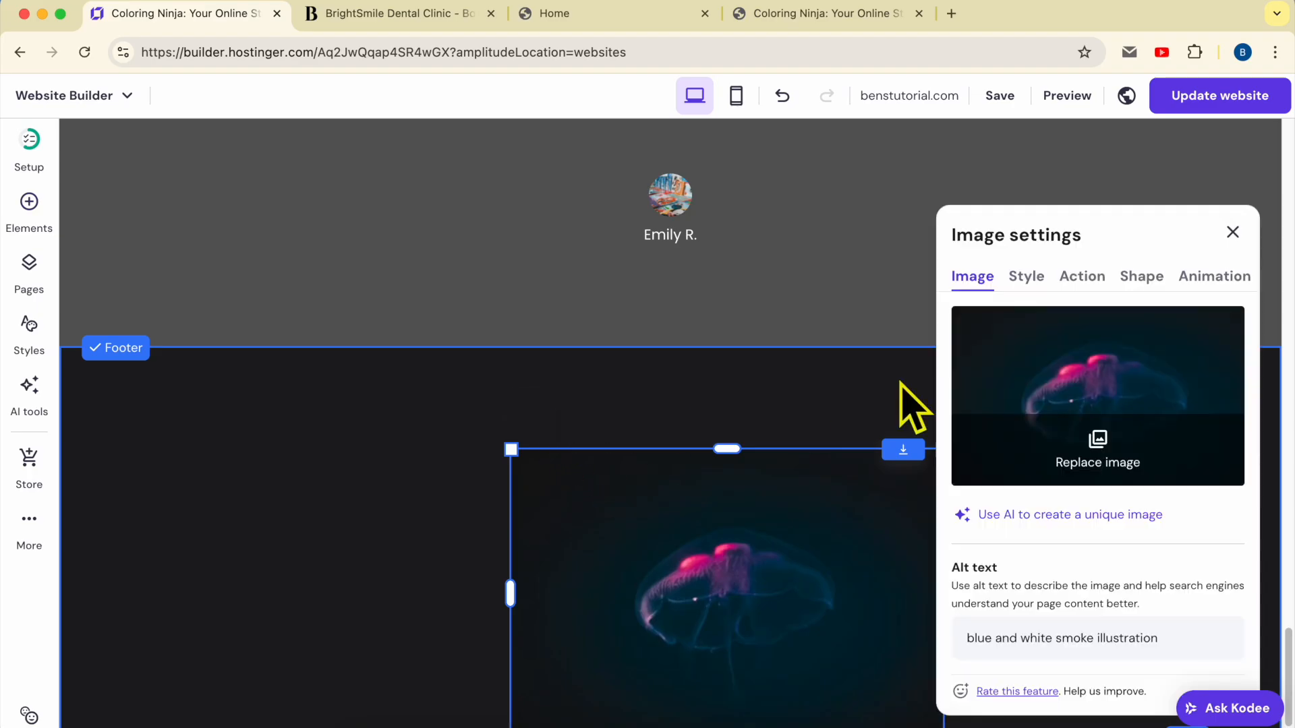
left_click(1106, 461)
mouse_move(244, 378)
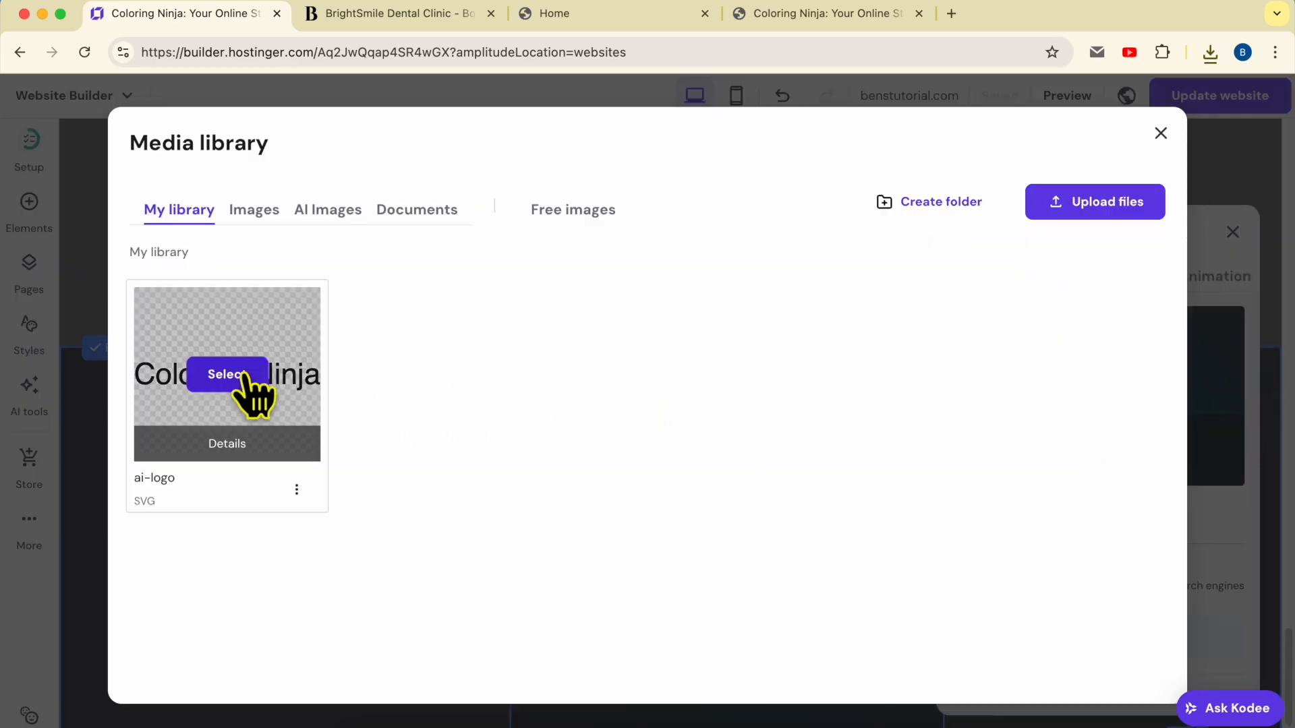
left_click(226, 374)
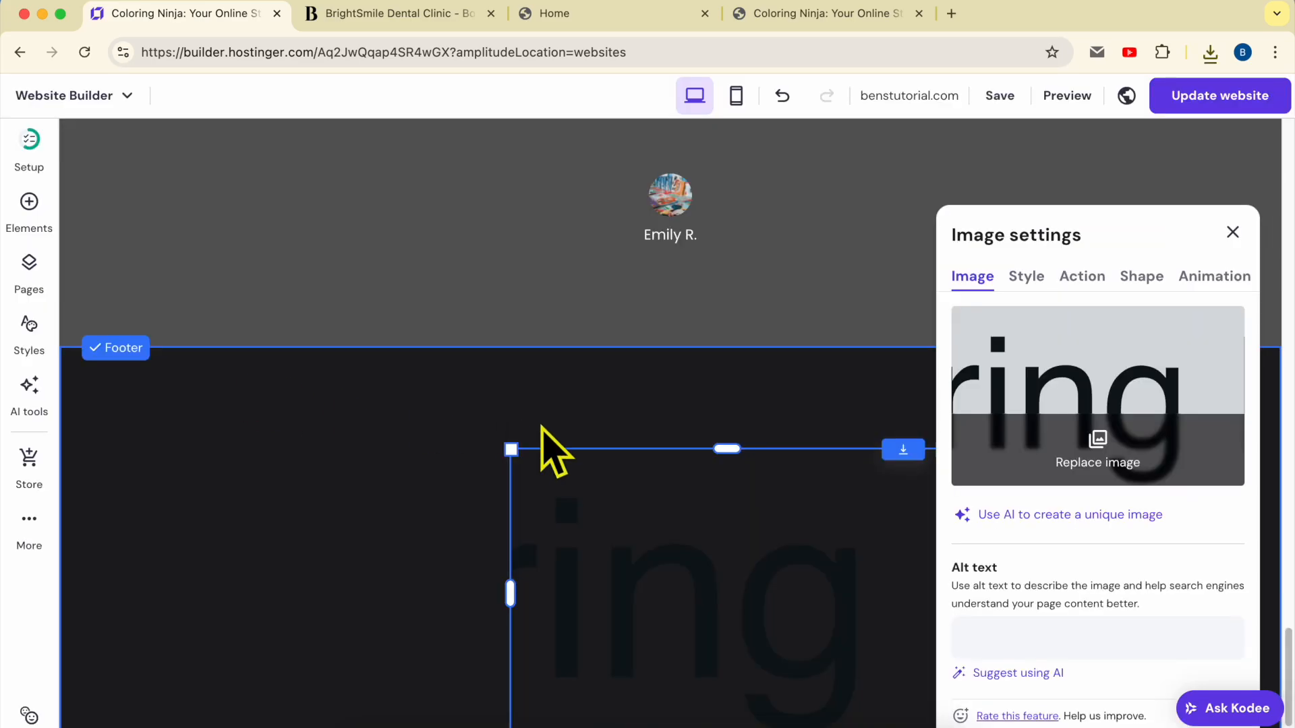
left_click_drag(653, 535, 448, 423)
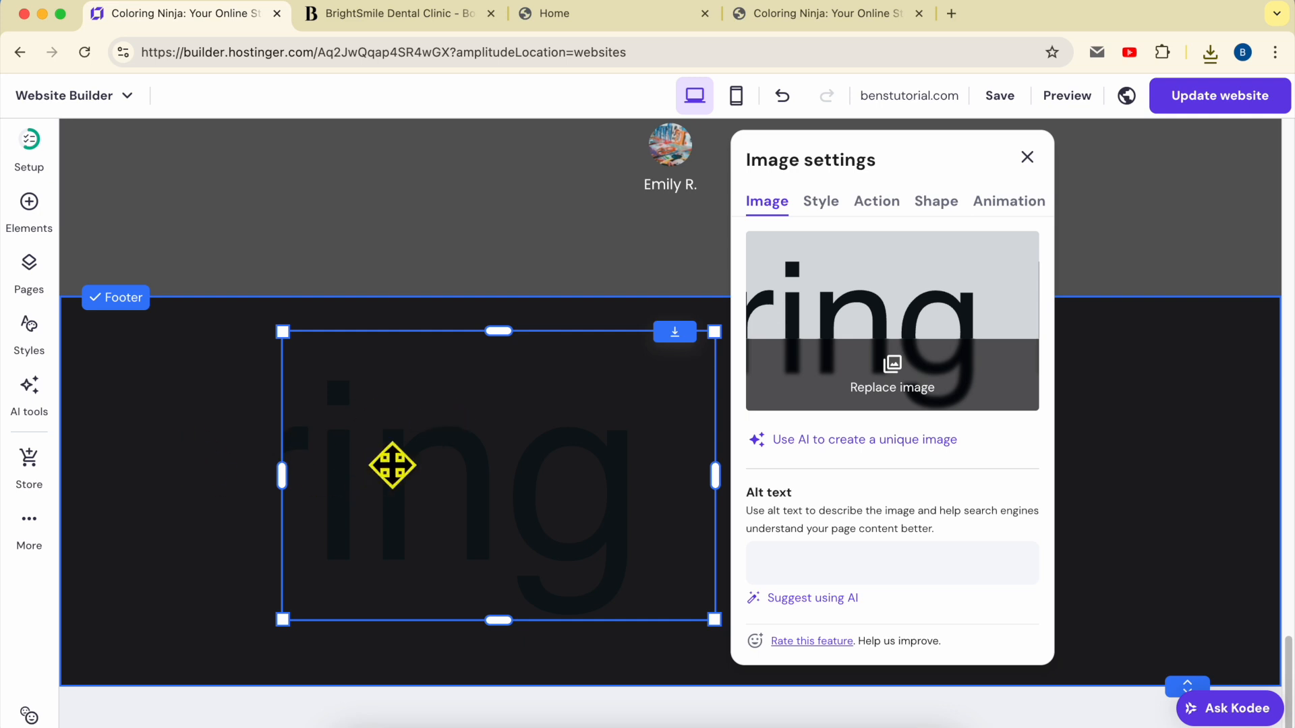
Open the header logo's settings and launch the AI logo maker
scroll(286, 468, "up", 20)
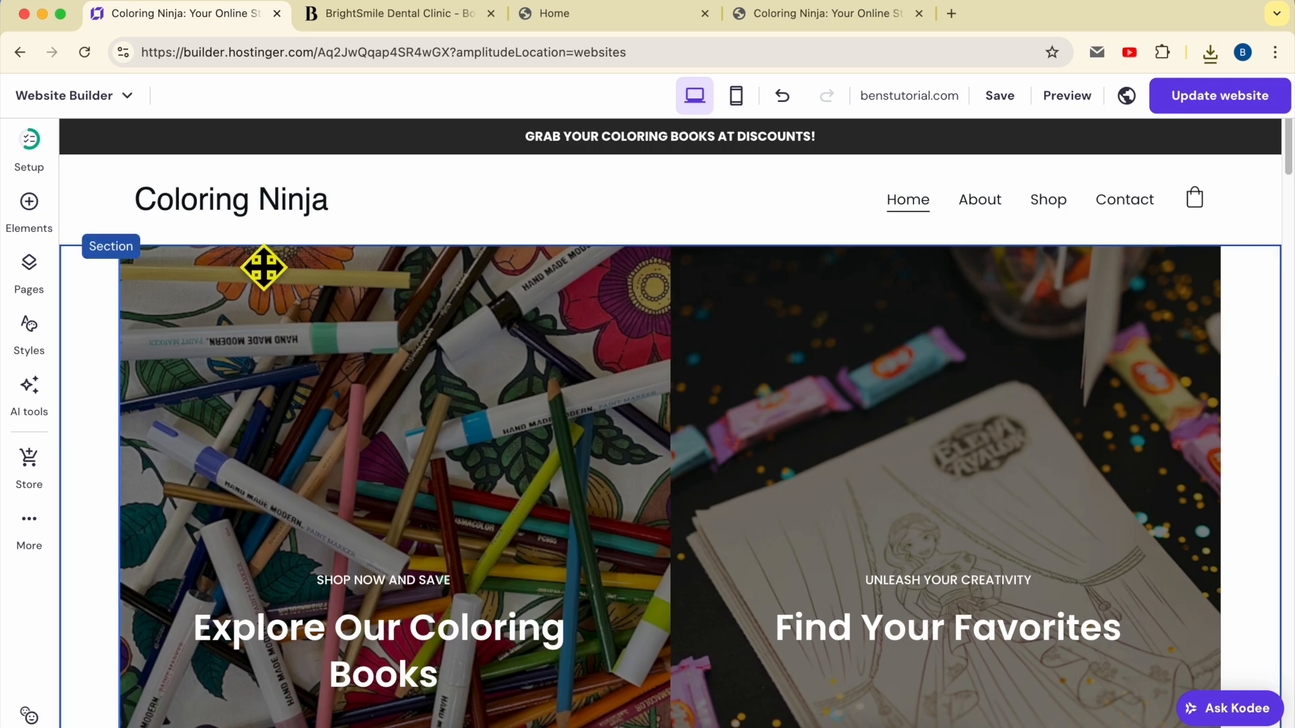
left_click(255, 211)
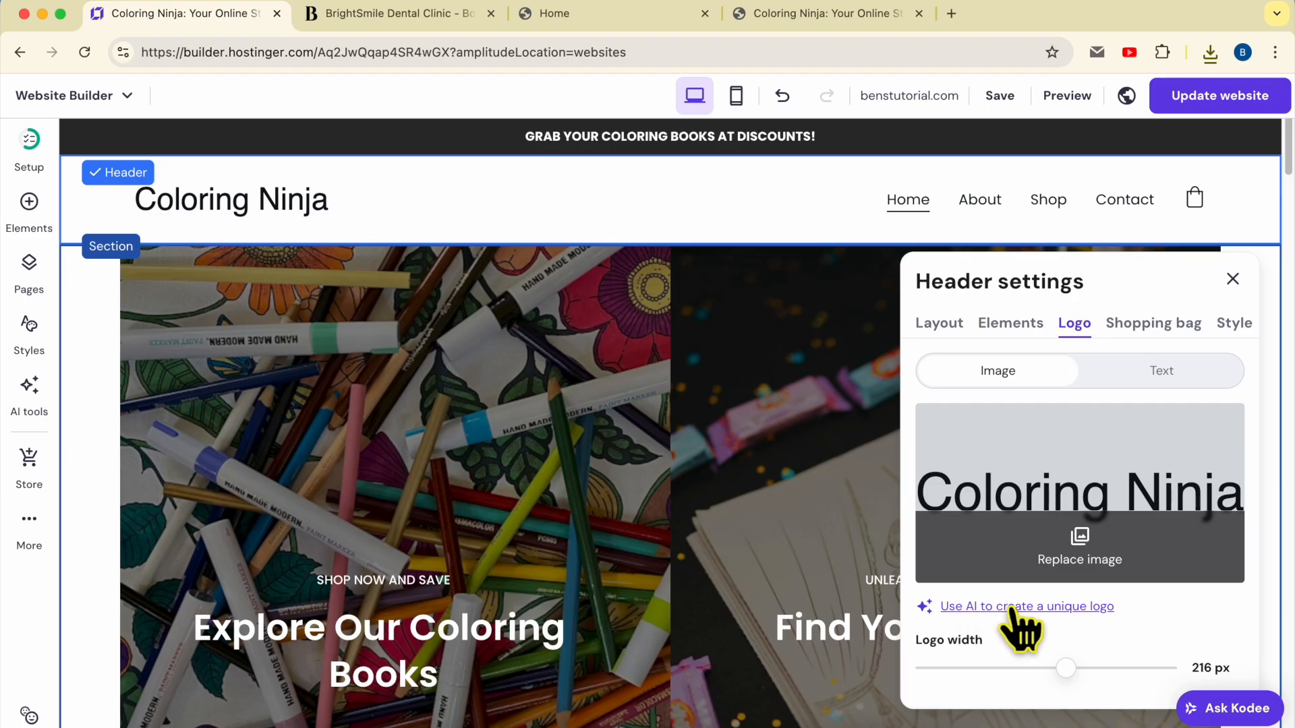
left_click(1049, 606)
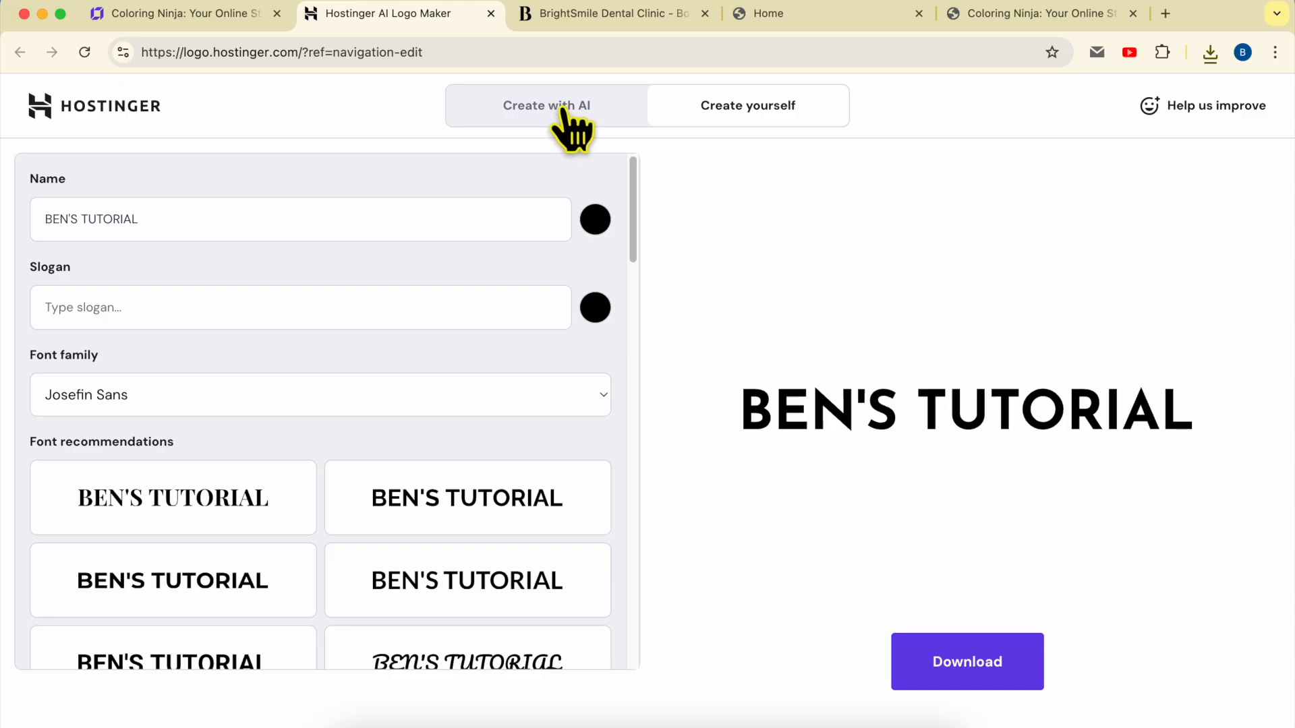
Change the logo name text colour to white (#ffffff)
triple_click(213, 231)
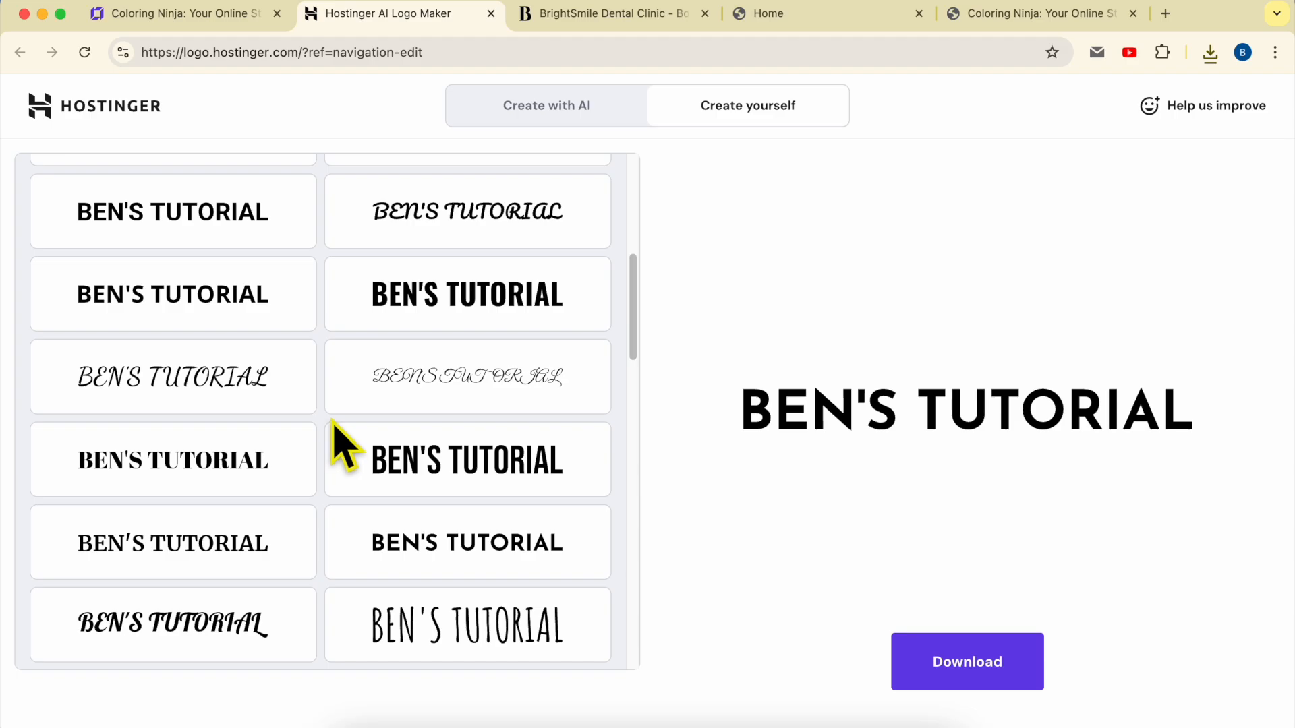
scroll(351, 432, "up", 10)
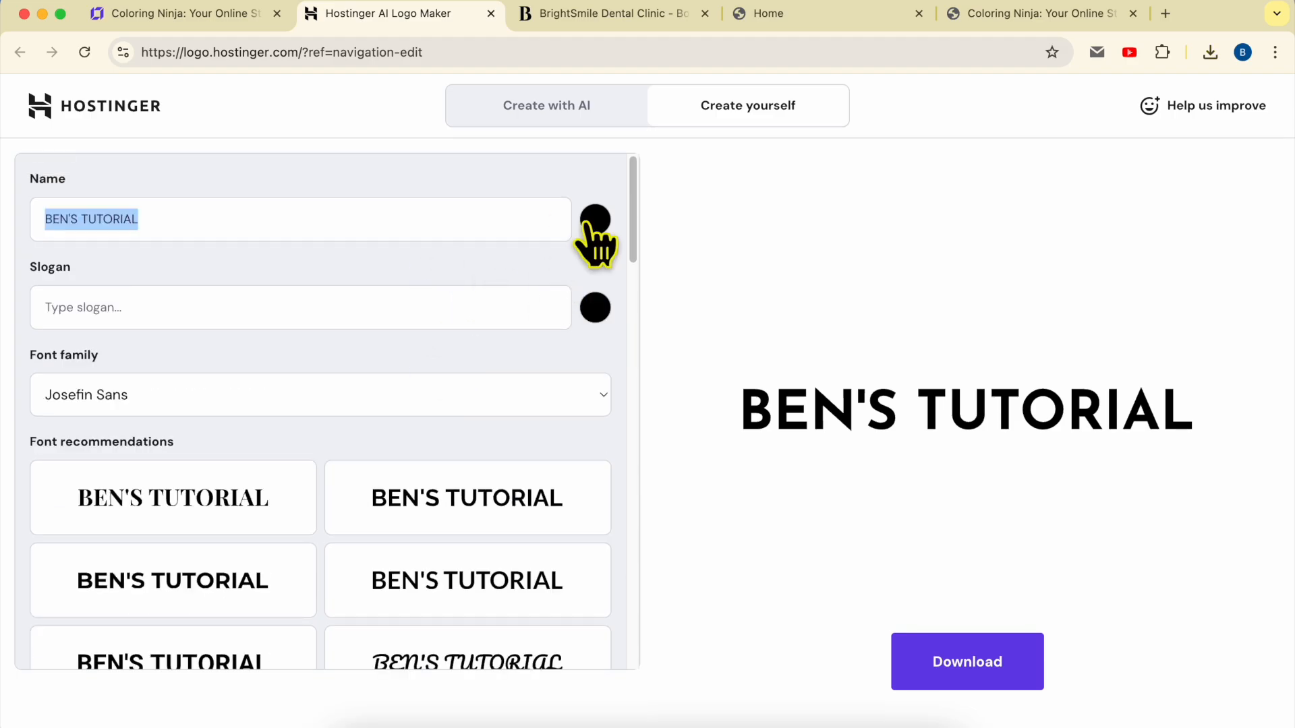
scroll(370, 462, "down", 3)
scroll(370, 463, "down", 12)
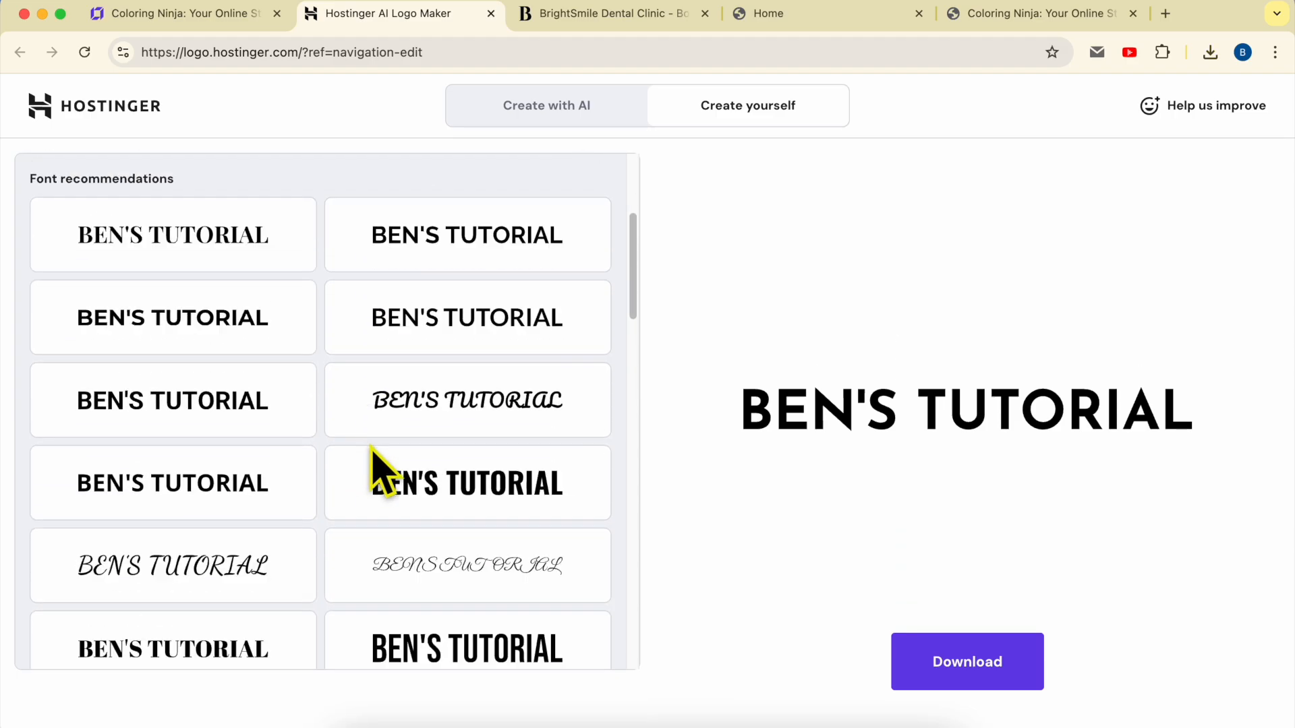
scroll(392, 465, "down", 6)
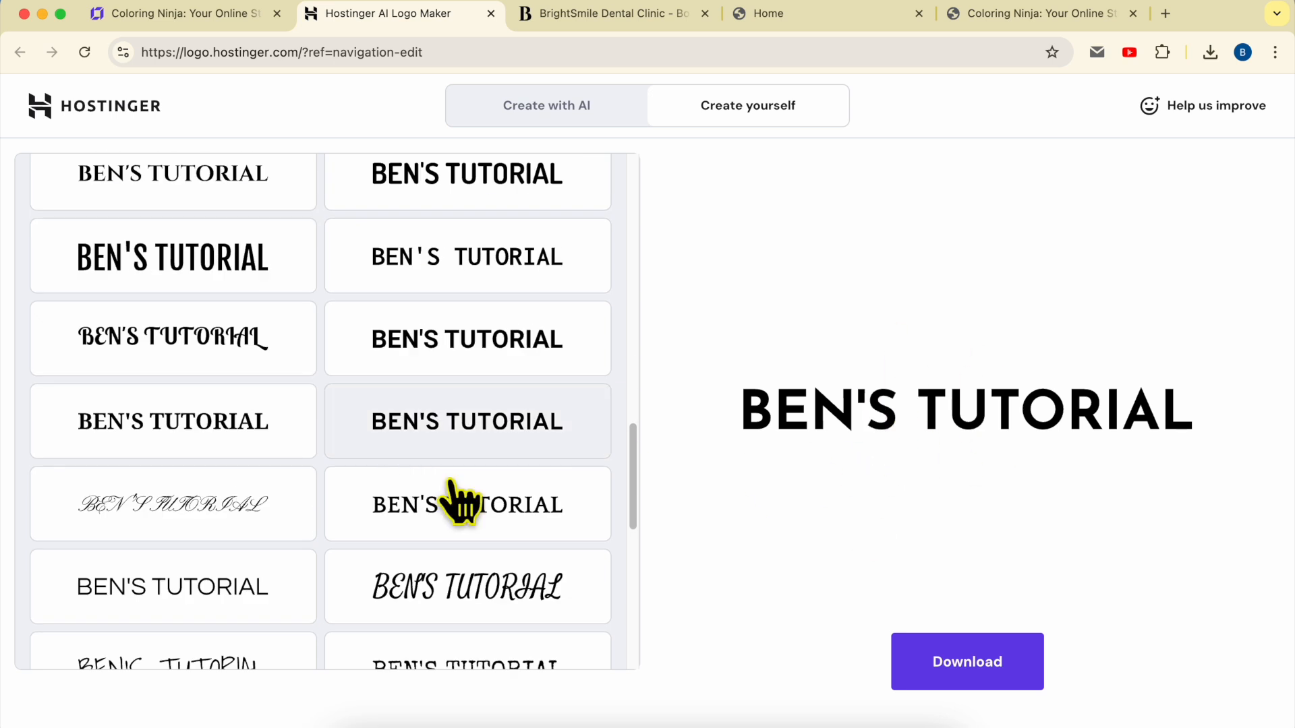
scroll(434, 514, "down", 15)
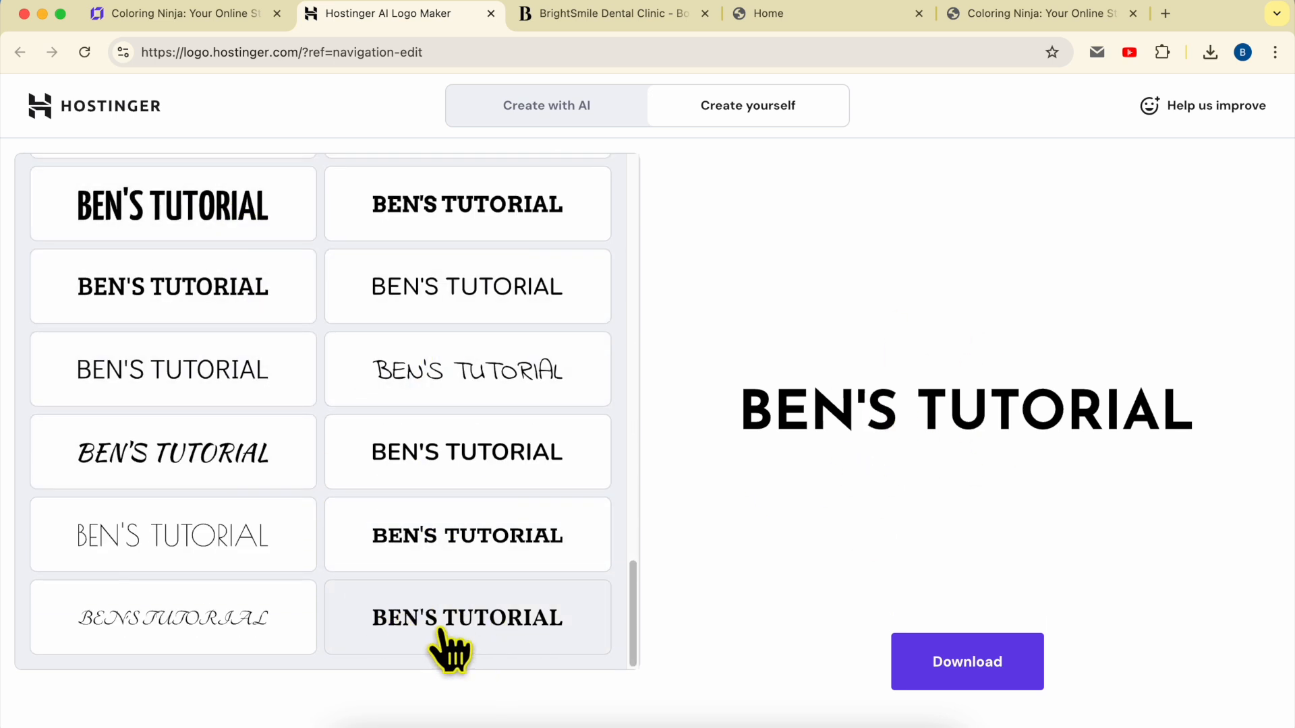
scroll(448, 613, "up", 15)
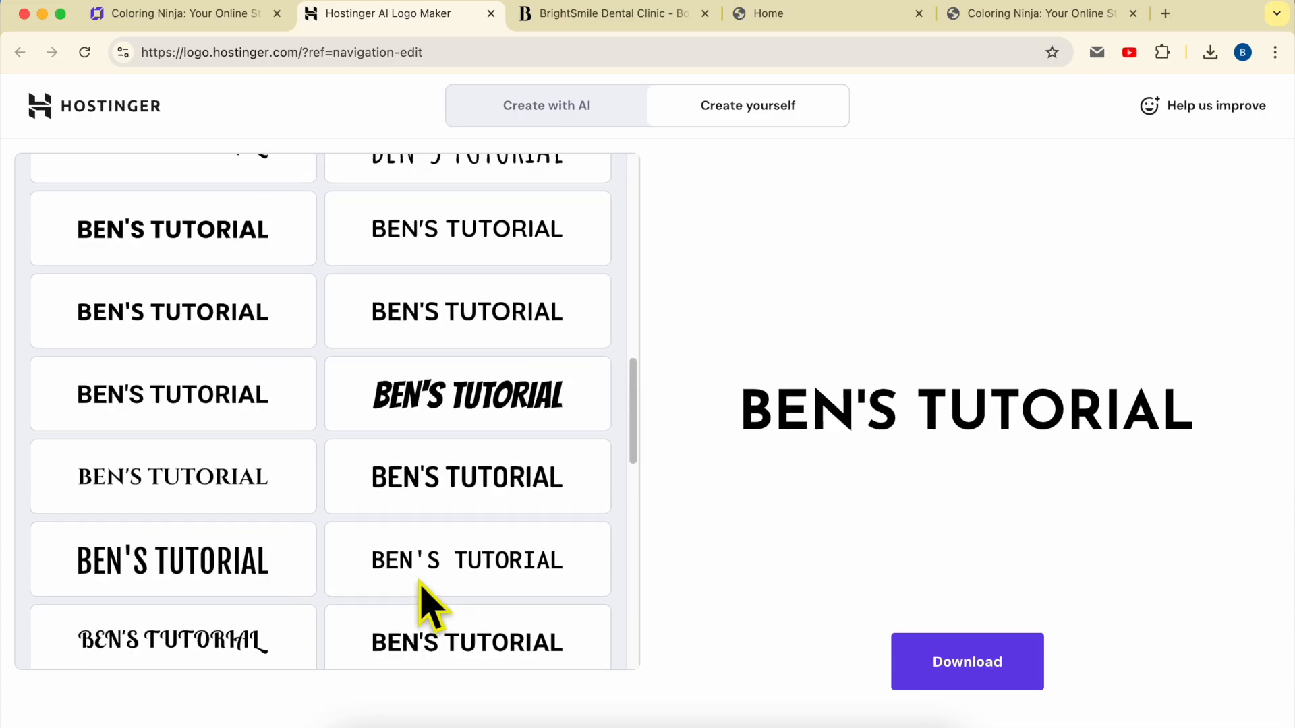
scroll(421, 584, "up", 5)
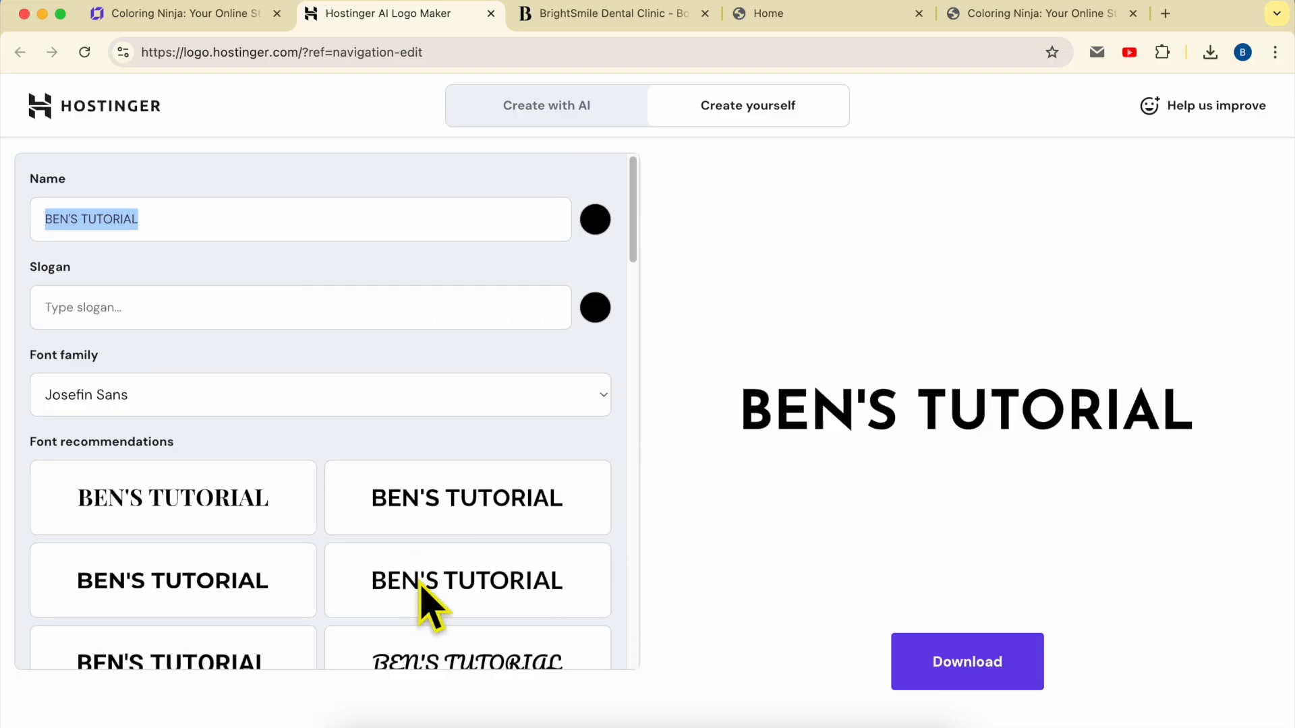
left_click(595, 219)
left_click_drag(634, 352, 556, 283)
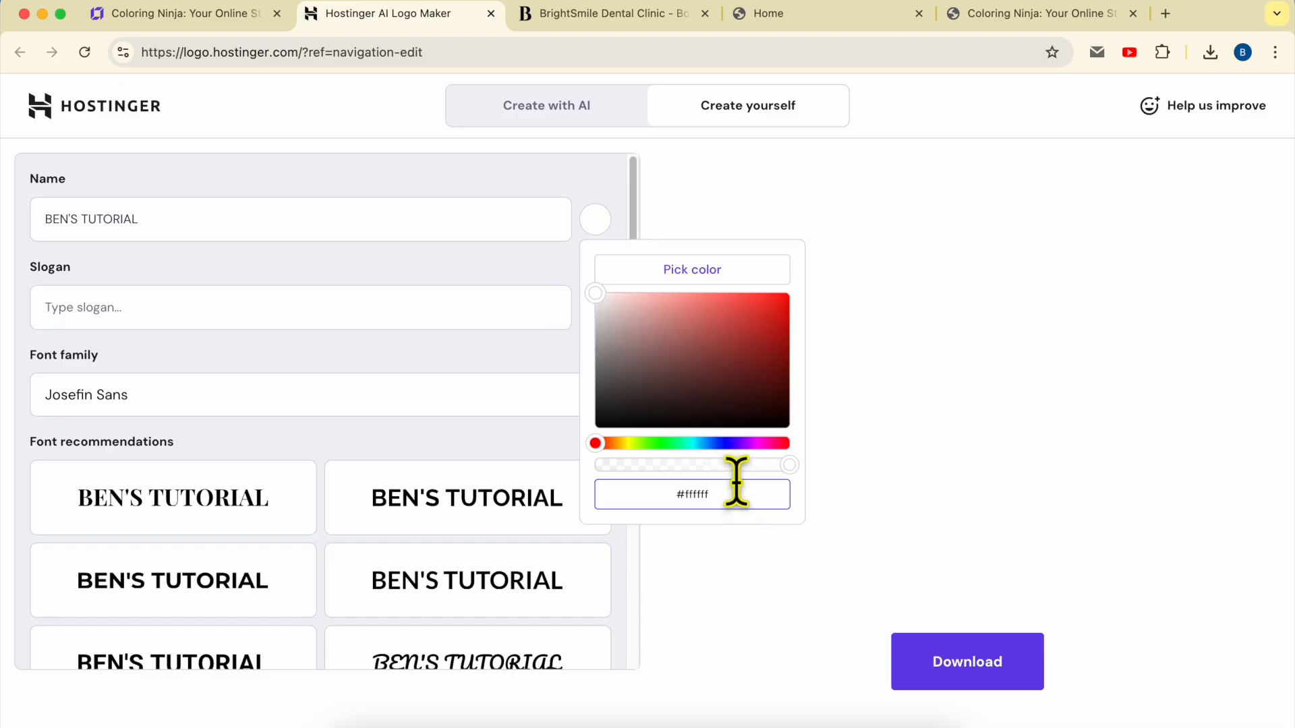
Download the logo as logo-files (2).zip, unzip it, and return to the site editor
left_click(974, 675)
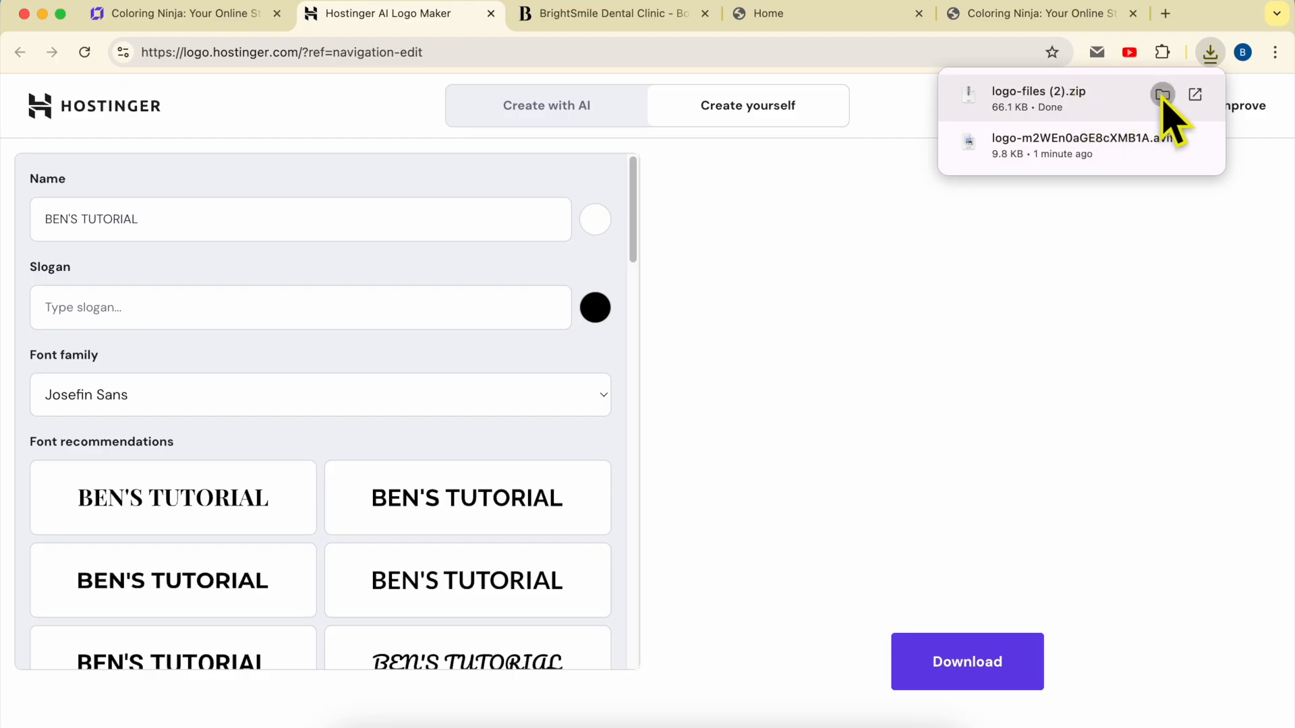
left_click(1162, 94)
double_click(556, 110)
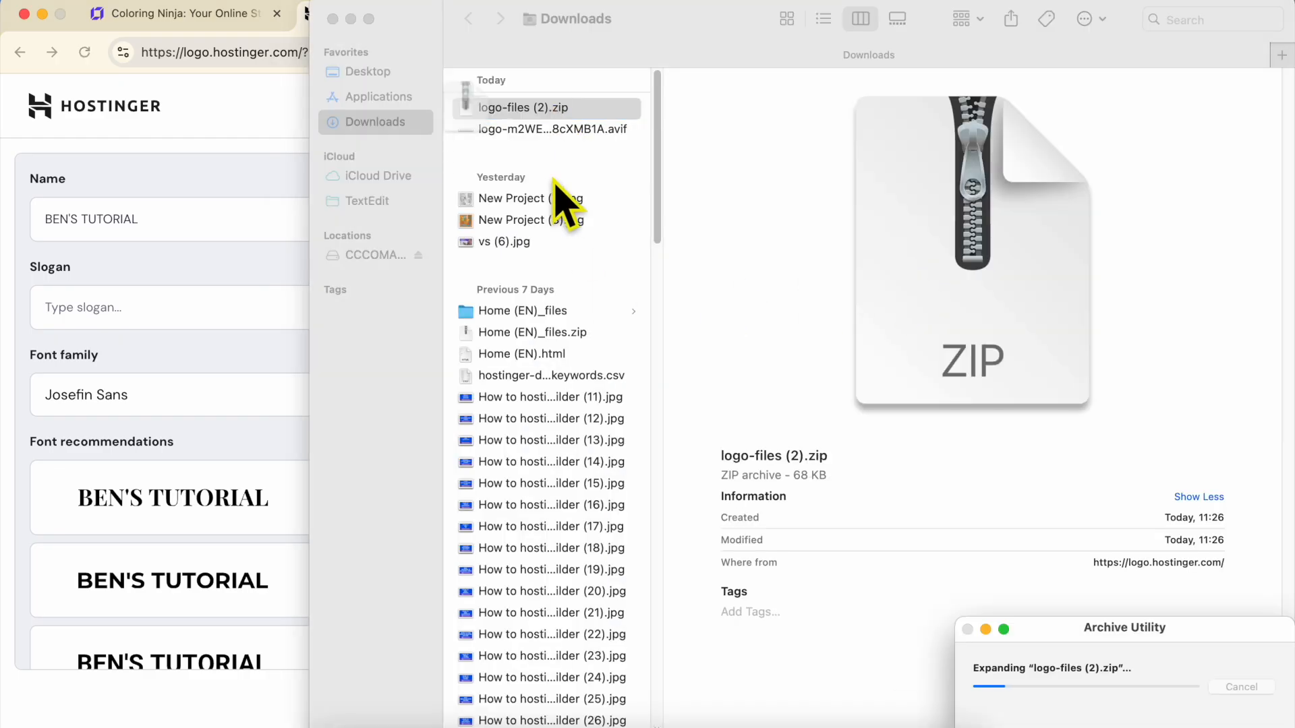
left_click(211, 172)
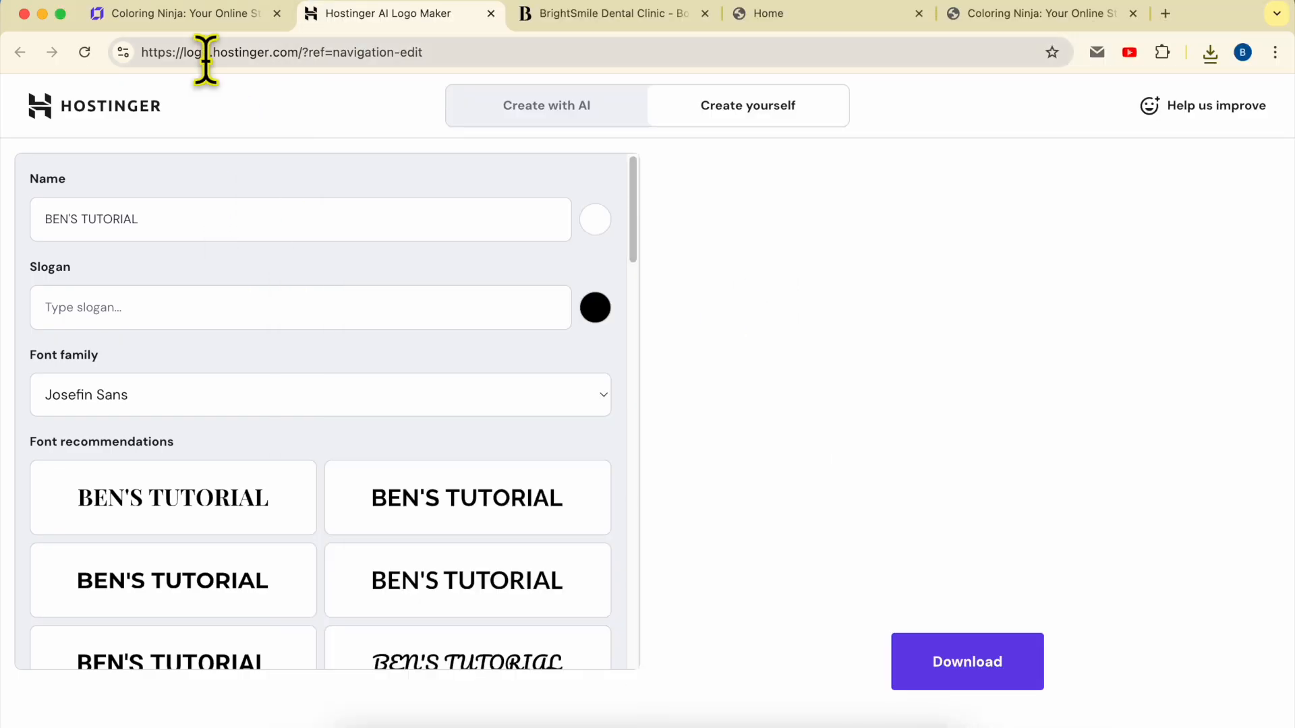
left_click(190, 21)
scroll(588, 416, "down", 2)
Upload logo.png from the logo-files (2) folder and place it in the footer image
scroll(587, 416, "down", 15)
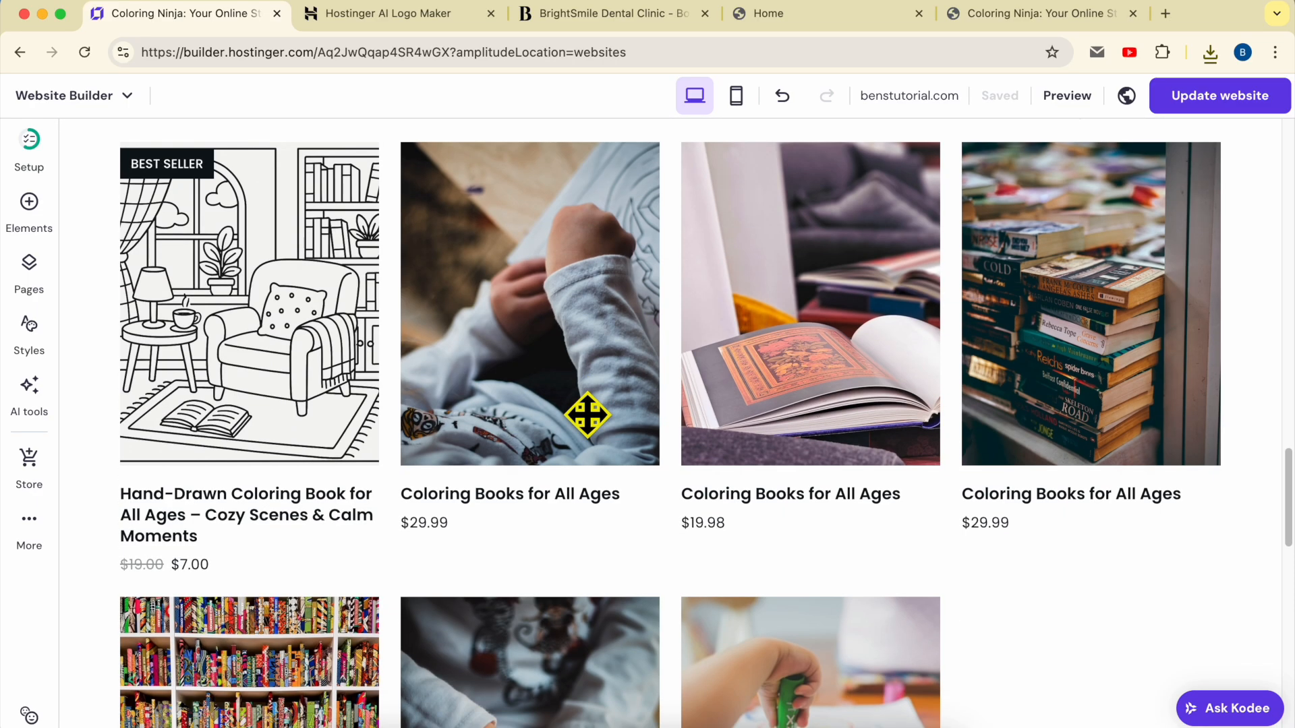
left_click(440, 435)
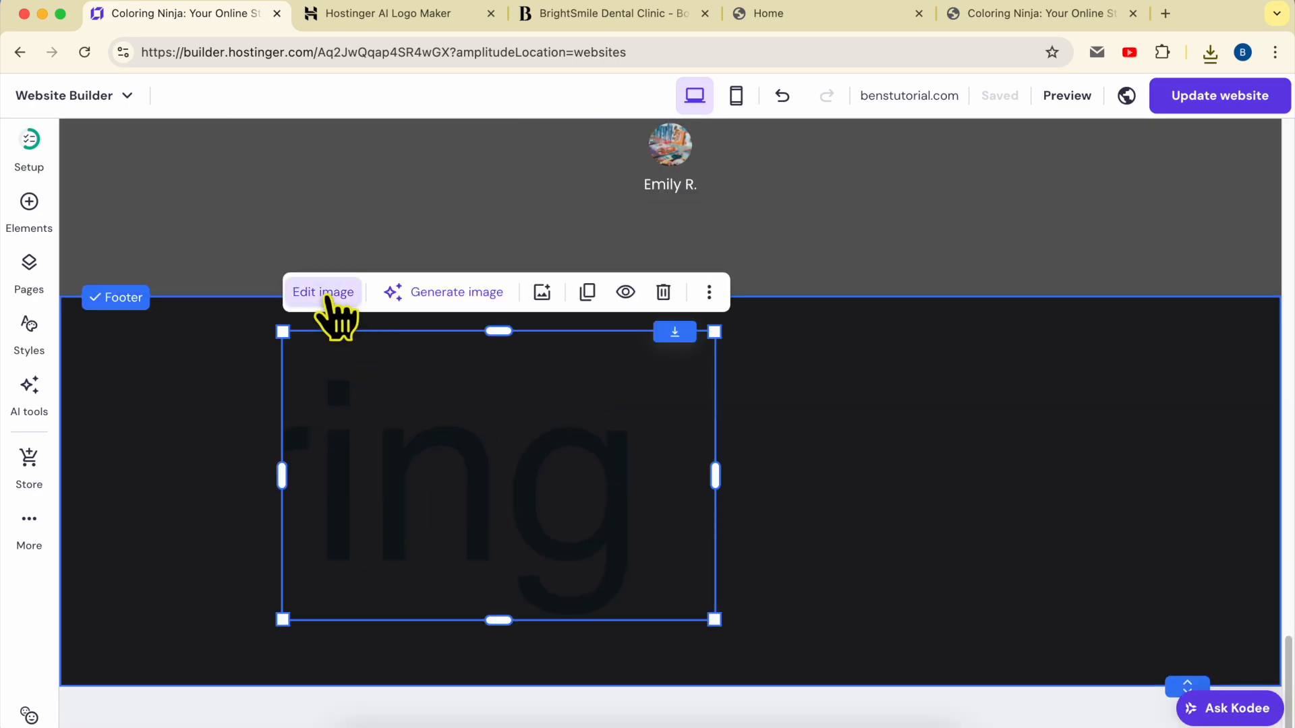
left_click(323, 293)
left_click(904, 448)
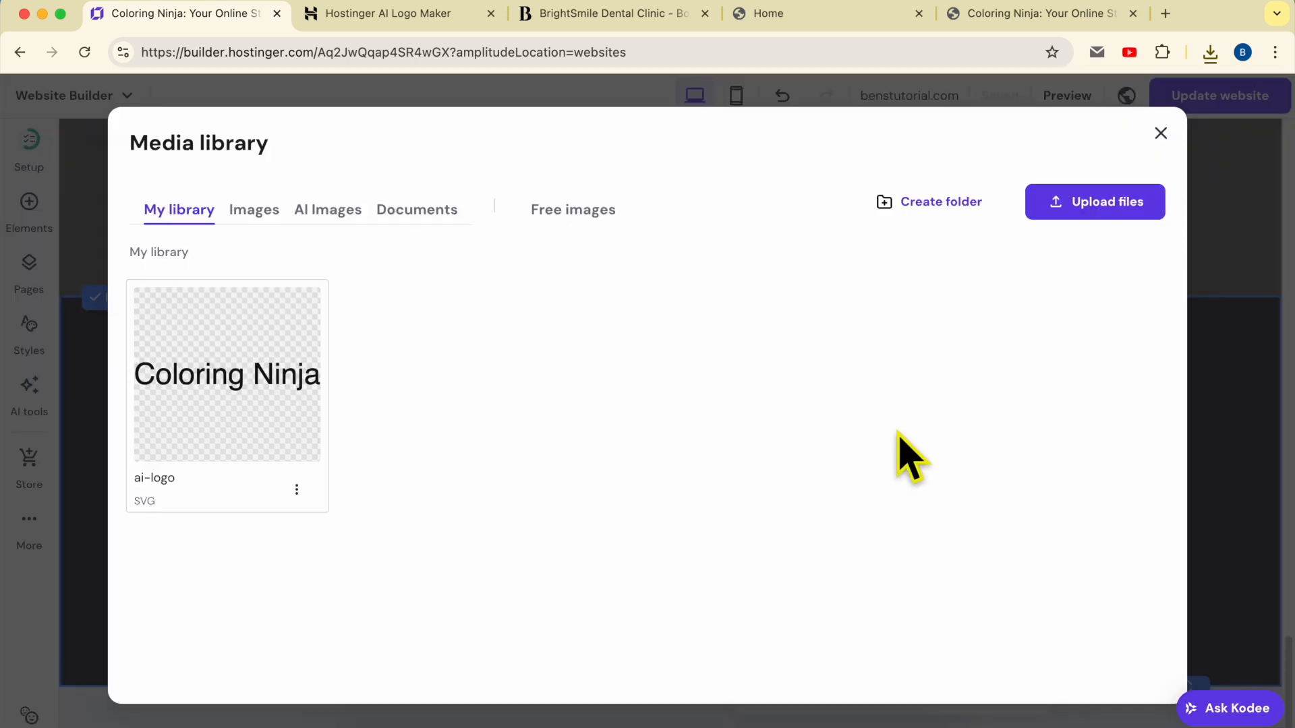
left_click(904, 448)
left_click(387, 166)
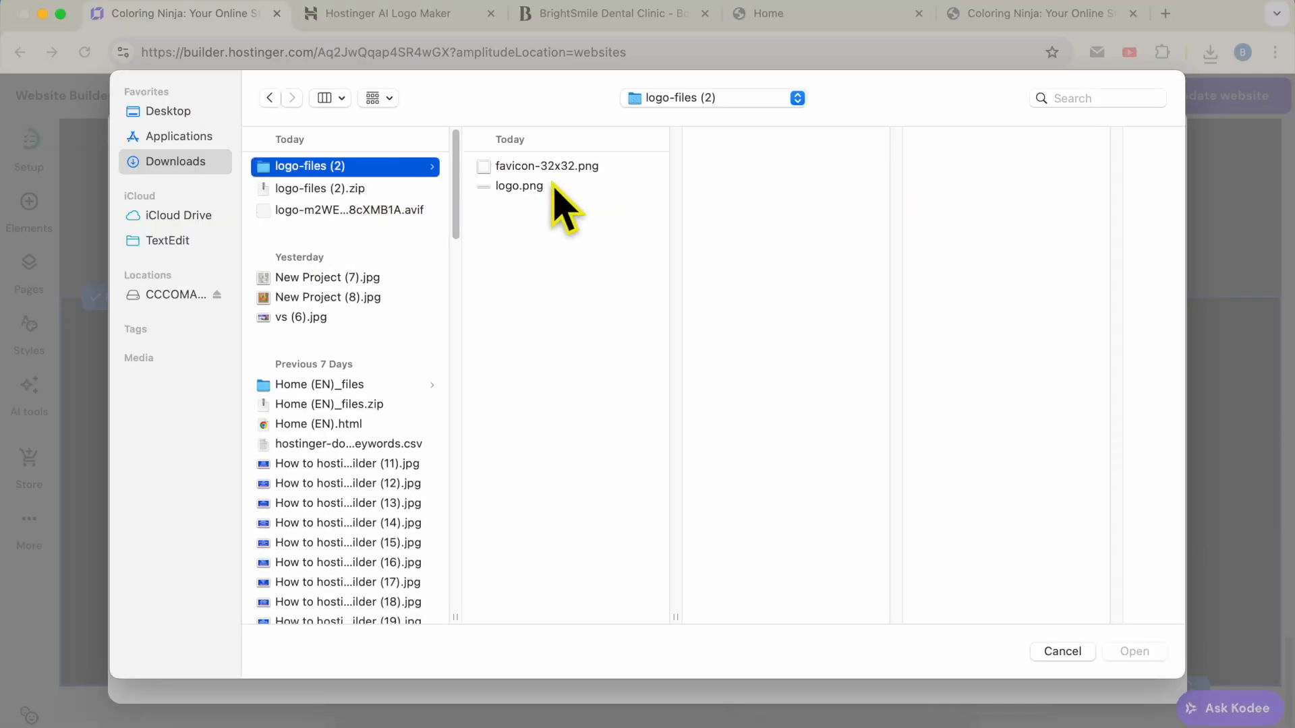
left_click(555, 188)
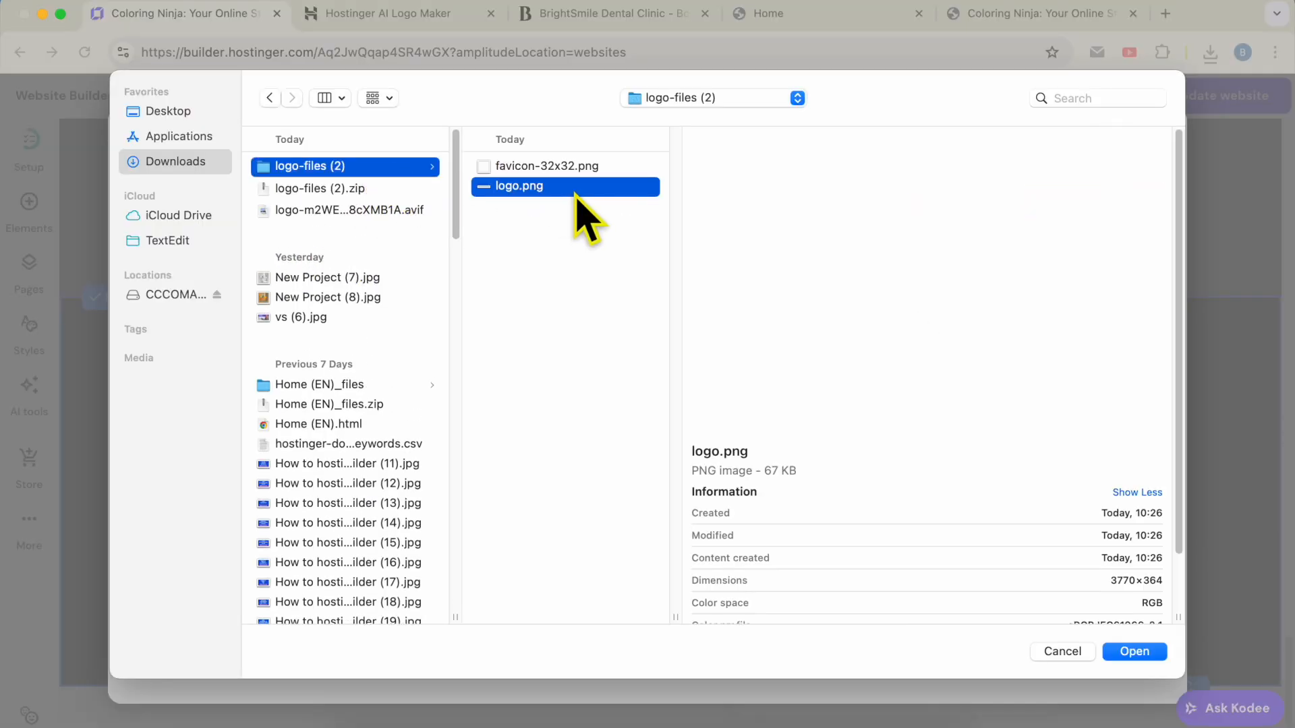
double_click(575, 193)
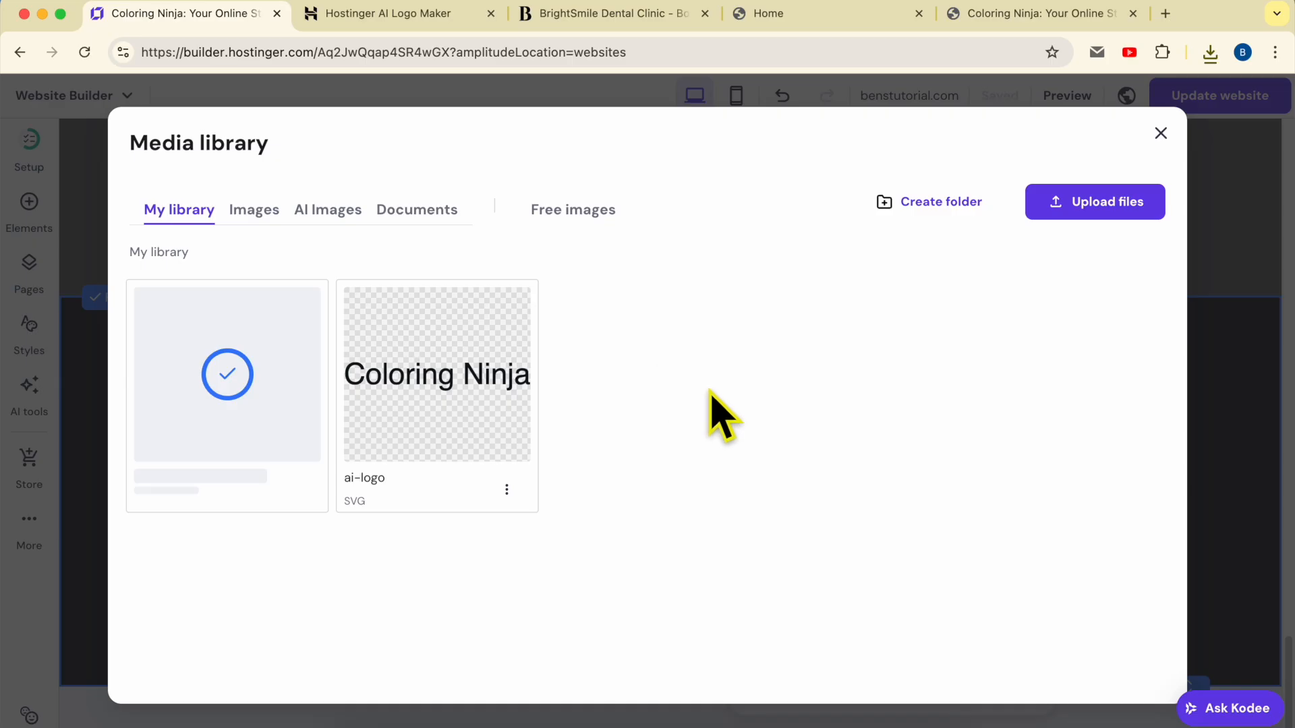
mouse_move(273, 375)
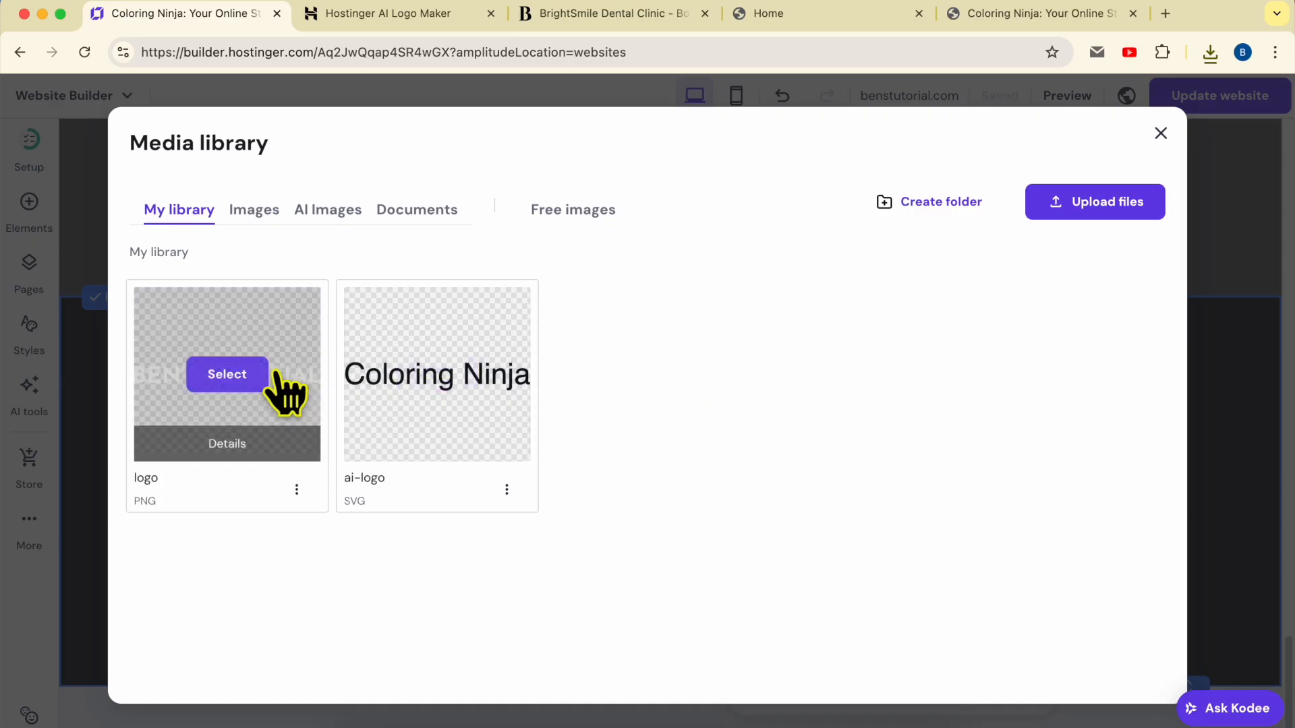
left_click(227, 374)
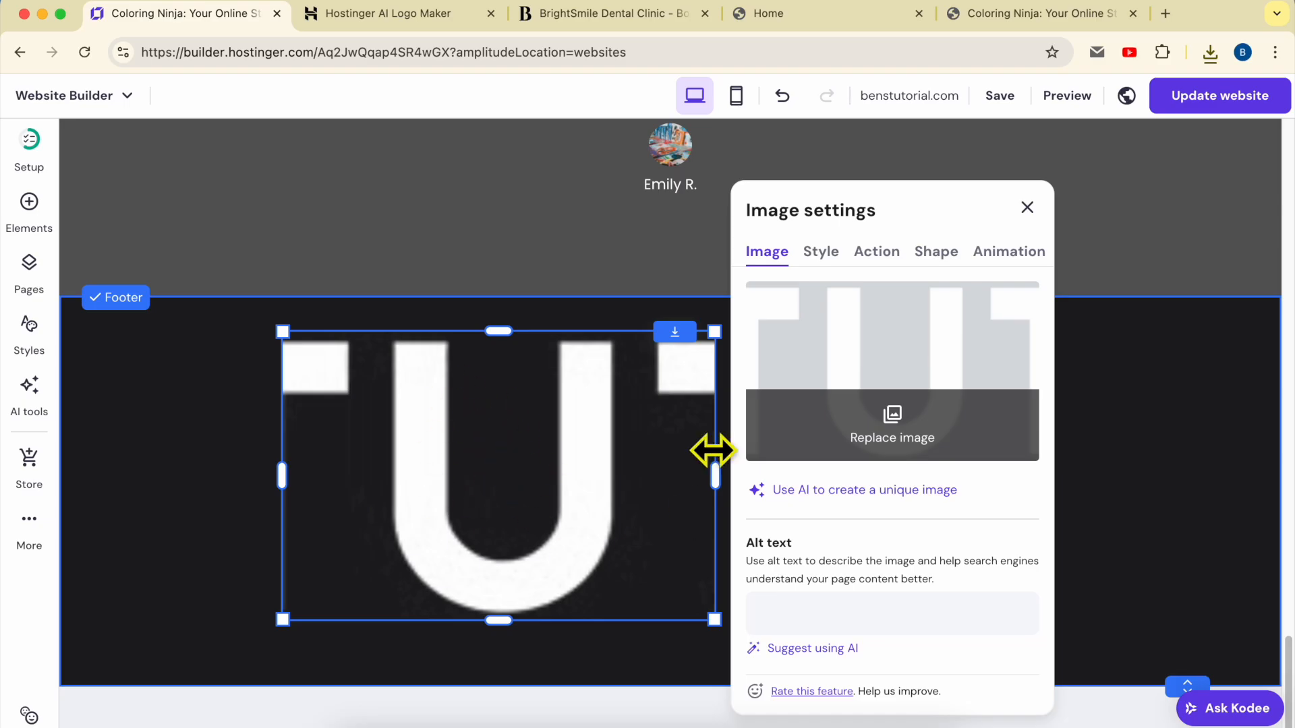
Reset the logo's image proportions, move it to the footer's left side and shrink it
left_click(820, 257)
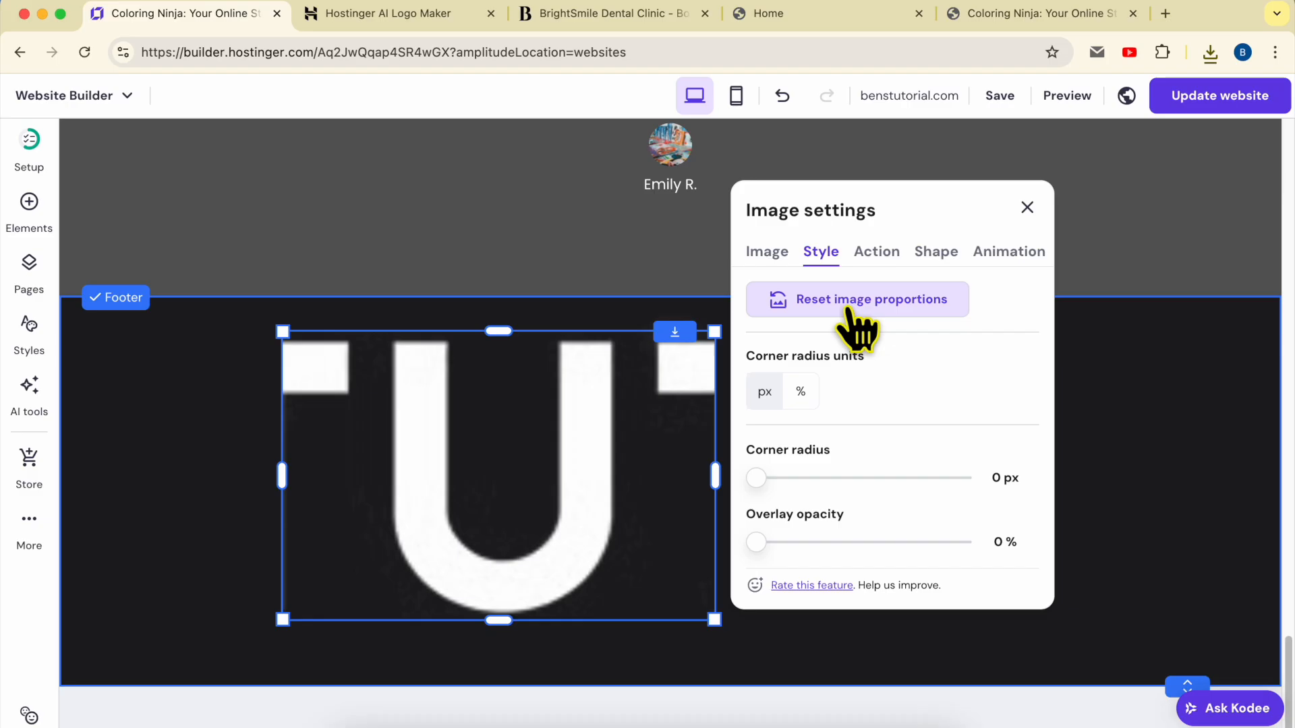
left_click(901, 299)
left_click(624, 421)
left_click_drag(567, 364, 433, 397)
left_click_drag(552, 394, 344, 382)
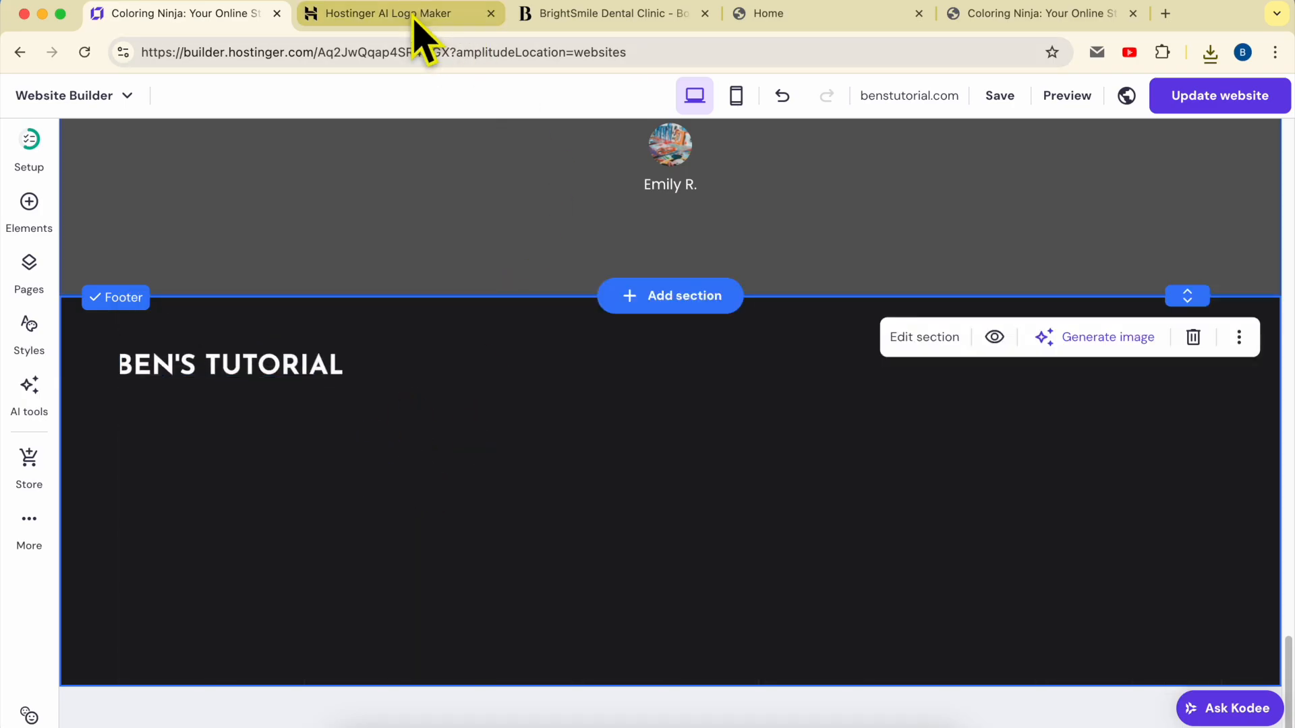
Select the tagline sentence in the BrightSmile Dental Clinic preview footer for reference
left_click(609, 15)
scroll(758, 364, "down", 15)
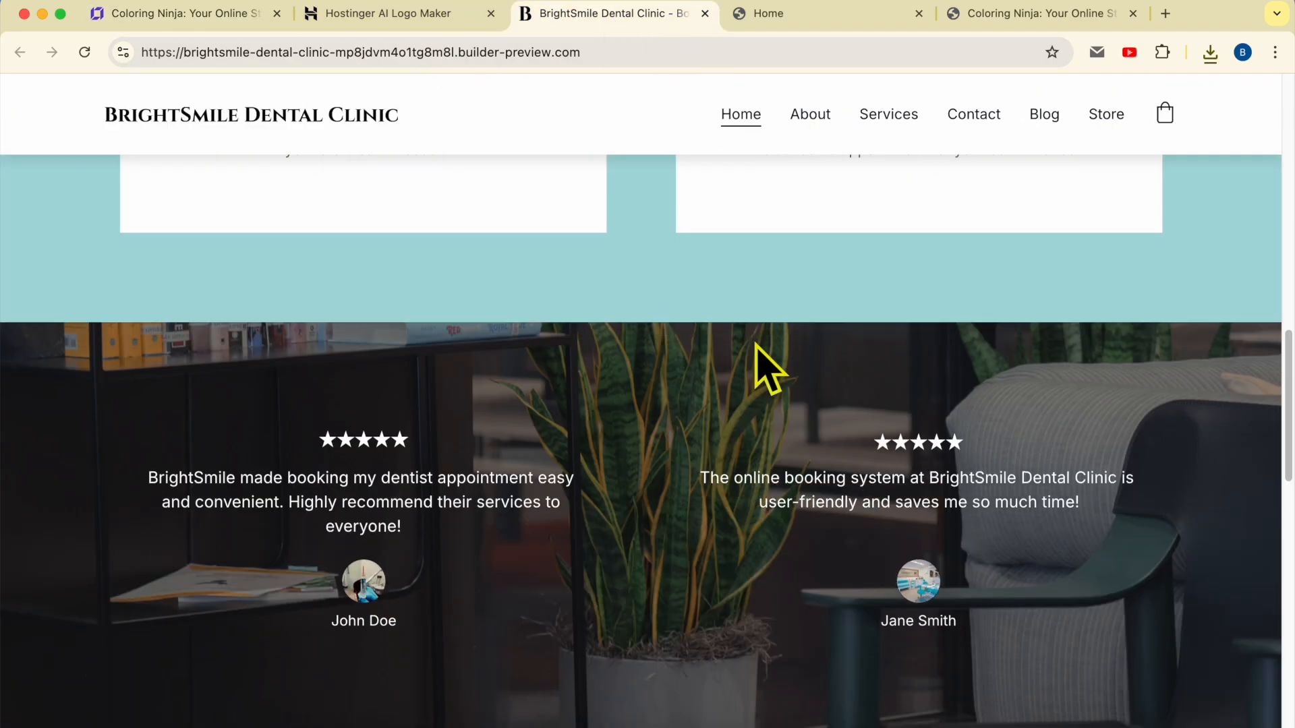
triple_click(138, 548)
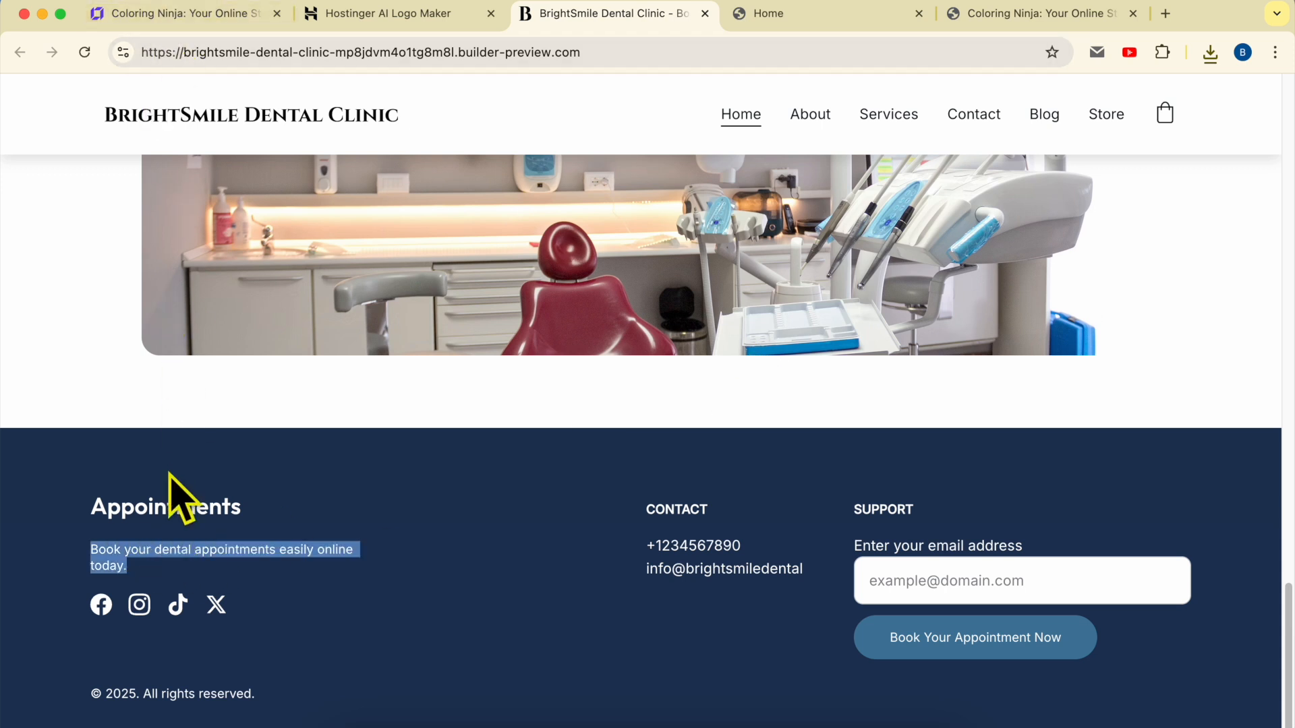
left_click(181, 15)
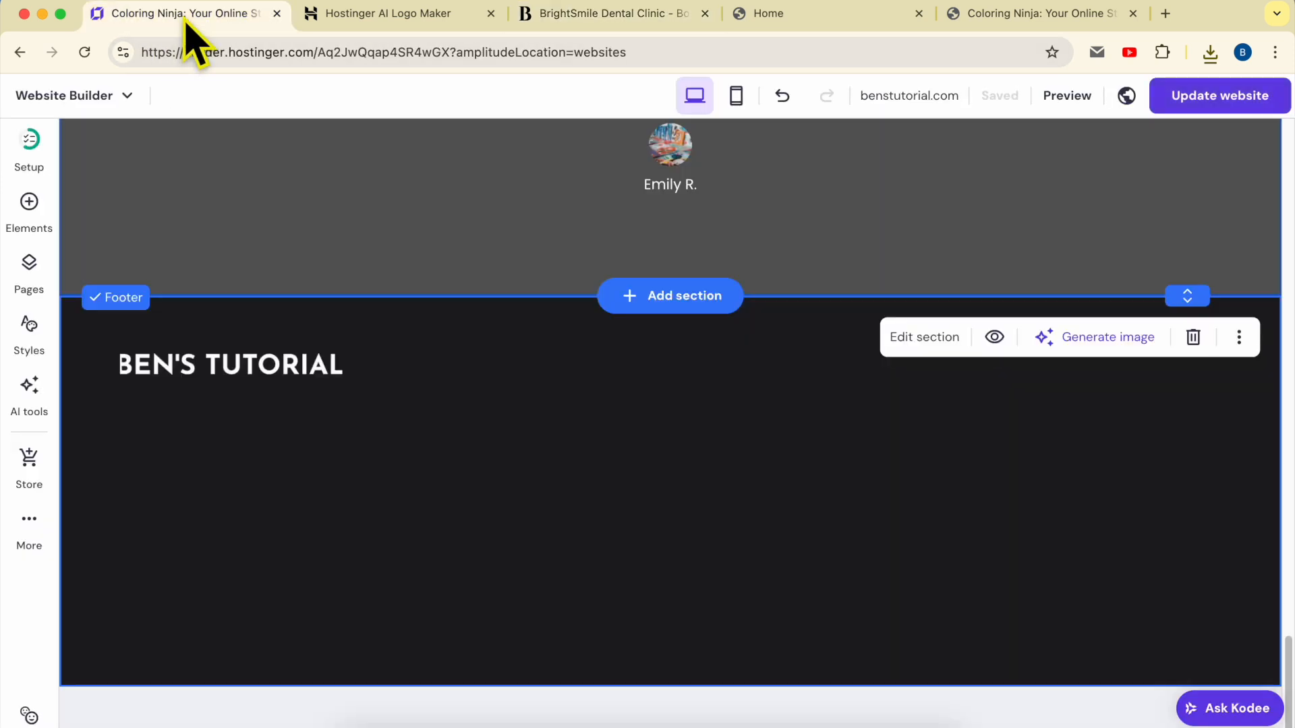
Add a white Paragraph 2 text box reading 'your slogan here' to the footer
left_click(30, 202)
left_click_drag(126, 303, 549, 492)
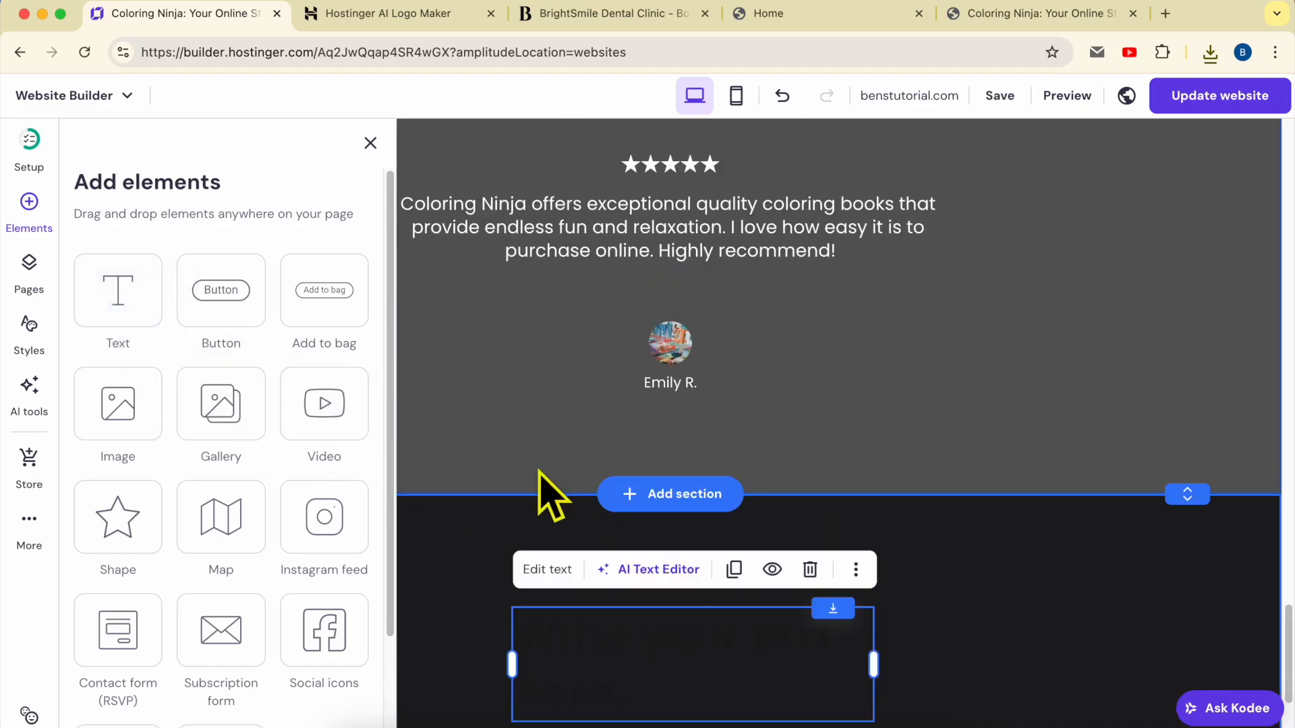
double_click(573, 705)
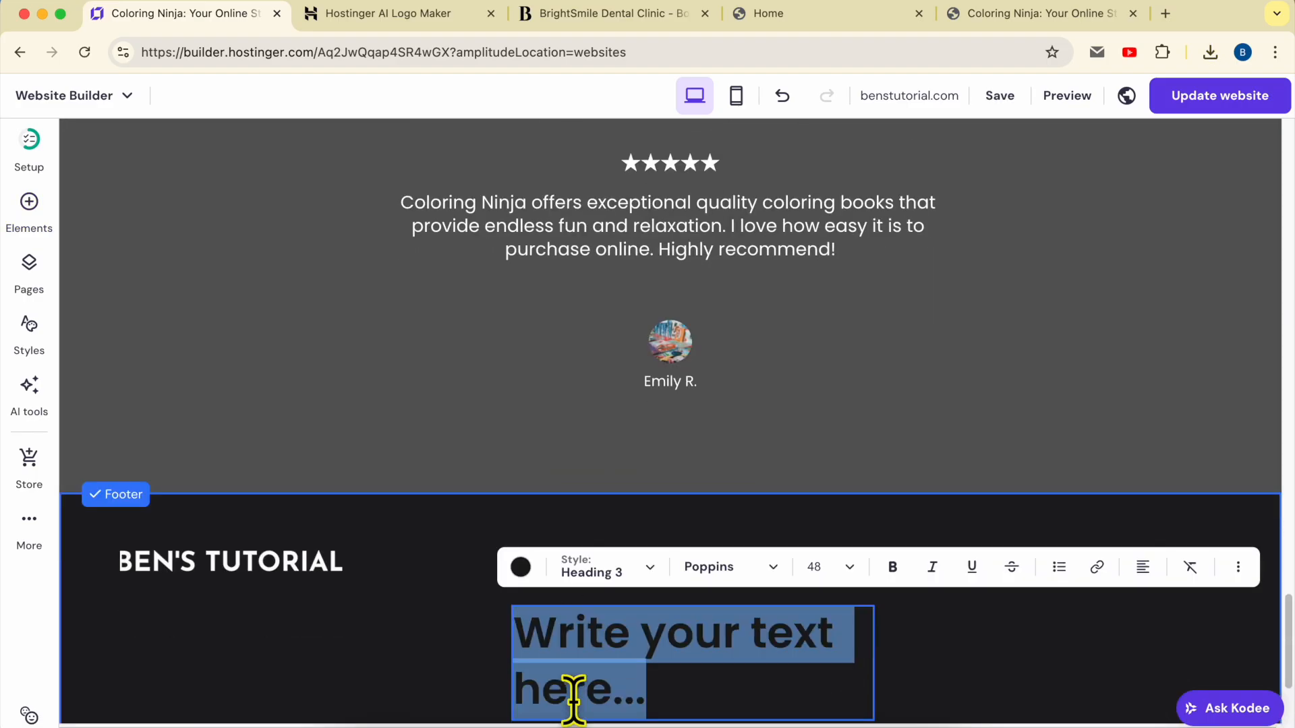
key("BackSpace")
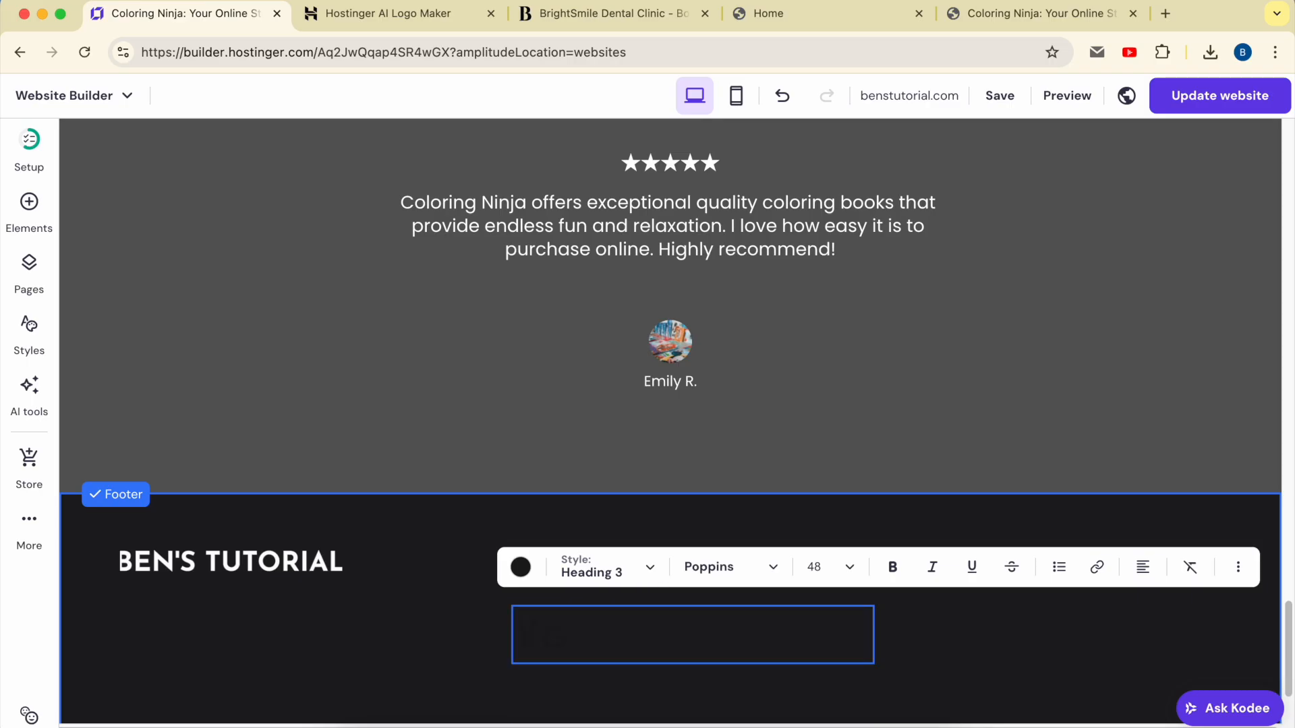
key("BackSpace")
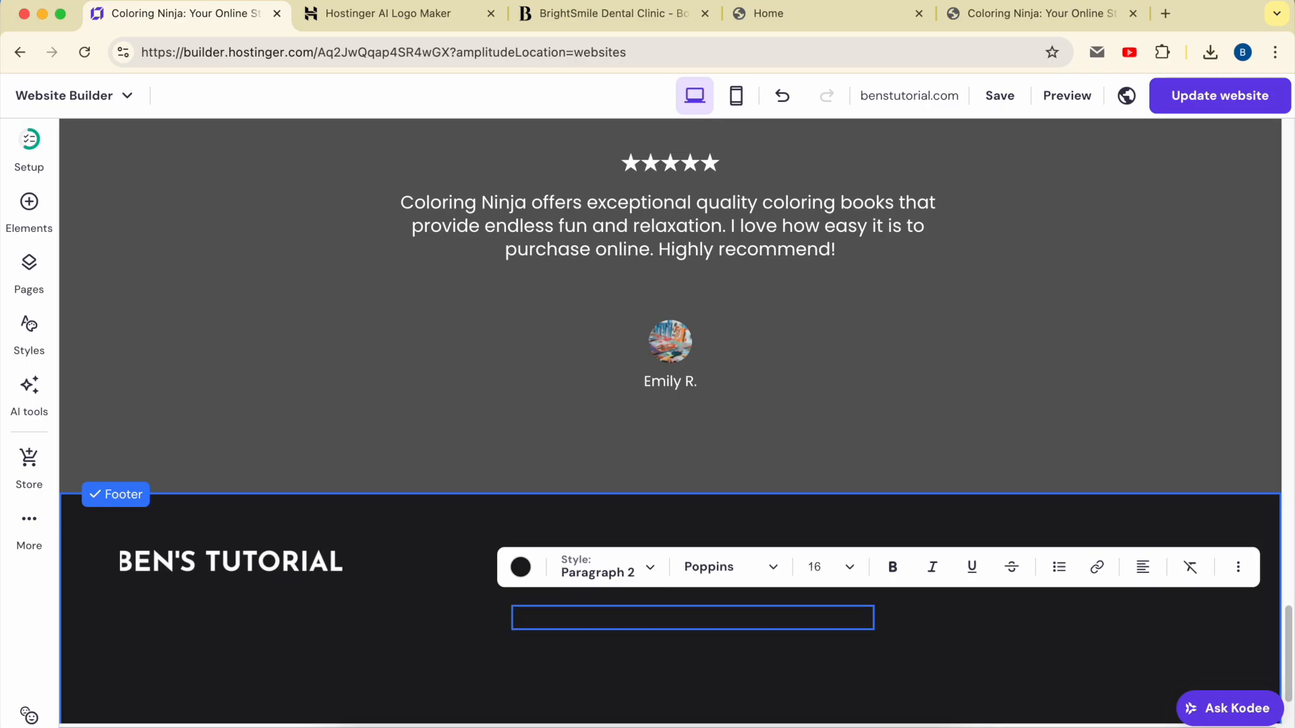
left_click(520, 566)
left_click_drag(607, 355, 511, 260)
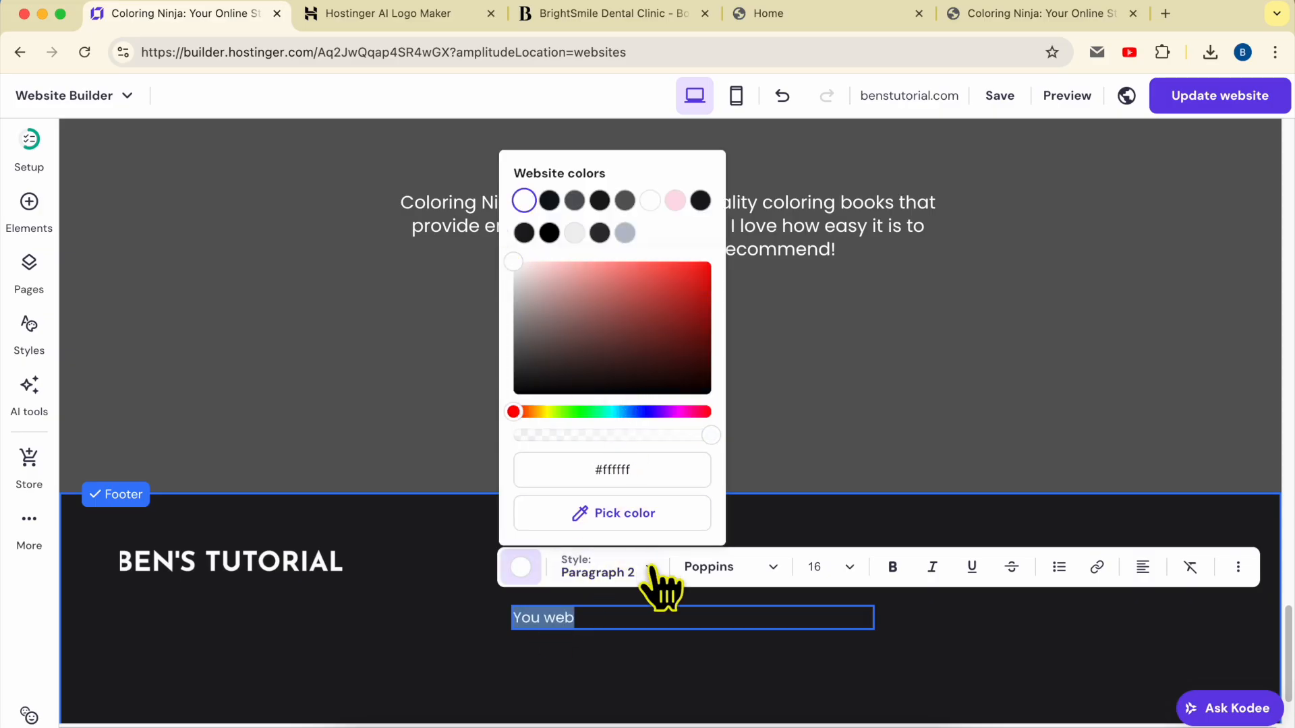
left_click(620, 617)
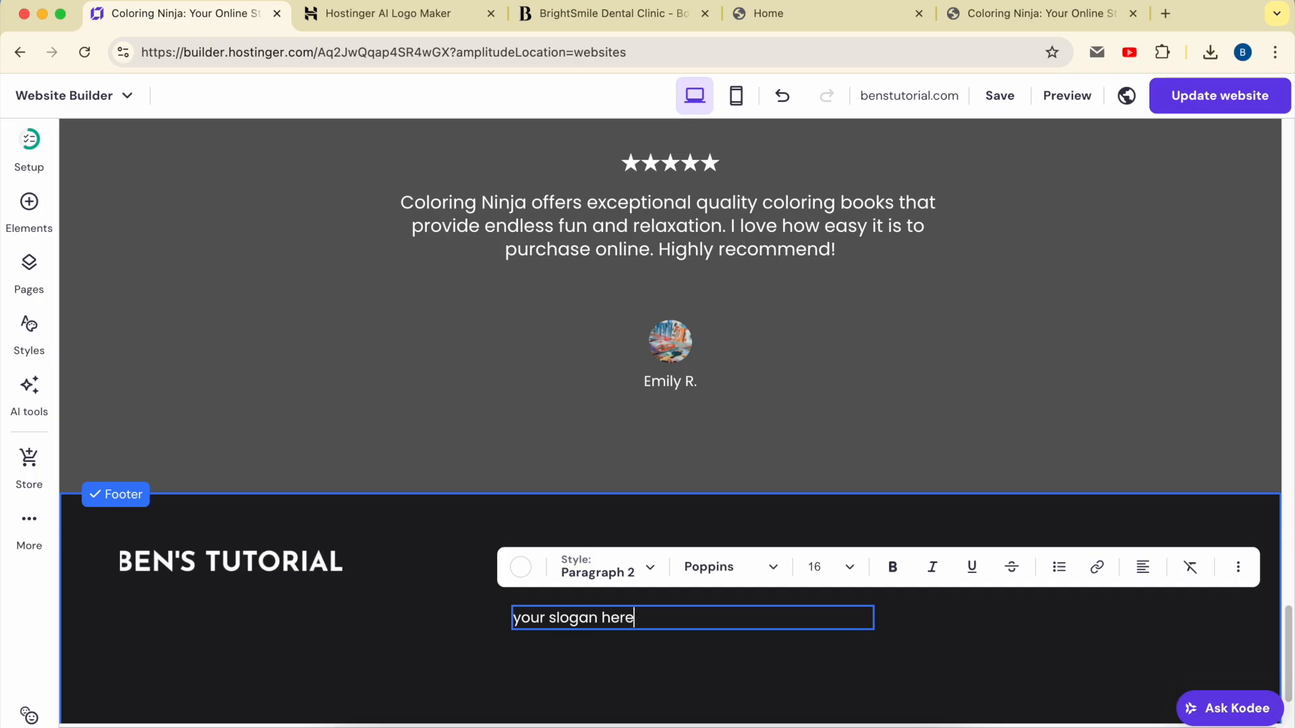
key("Escape")
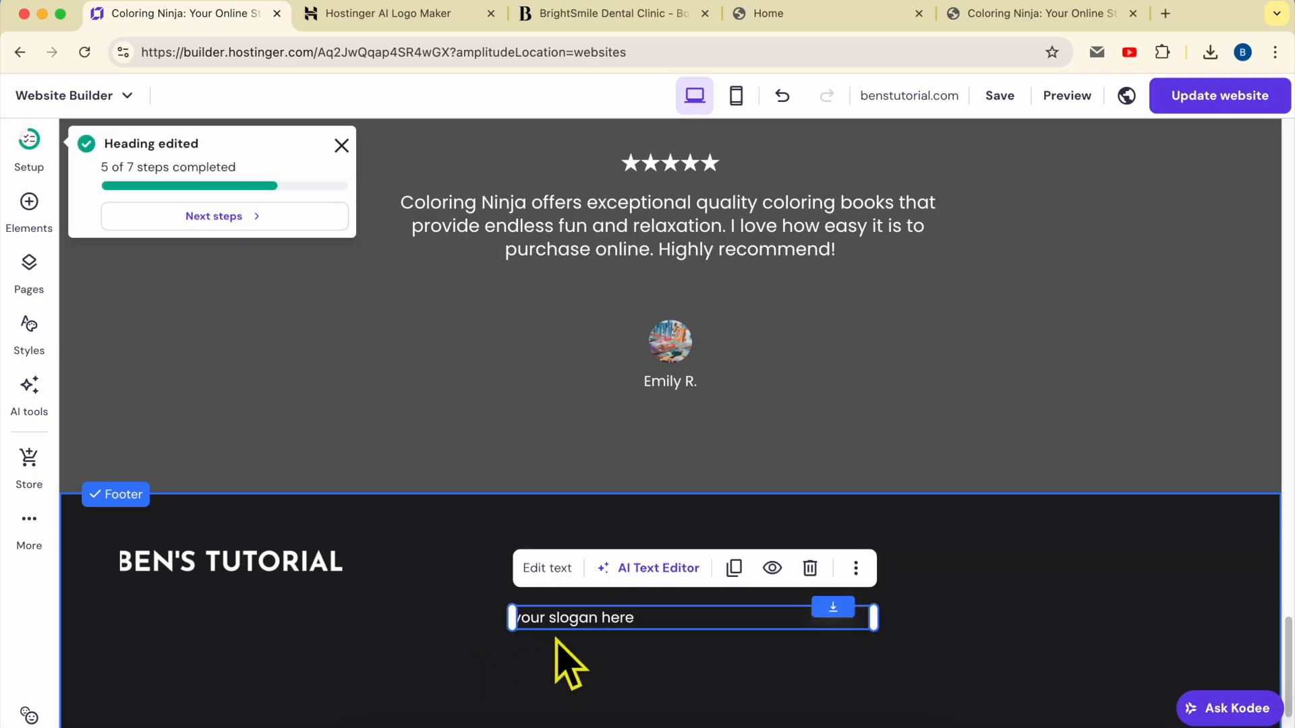
Try Roboto Light and then Open Sans Medium as the footer slogan's font
double_click(560, 619)
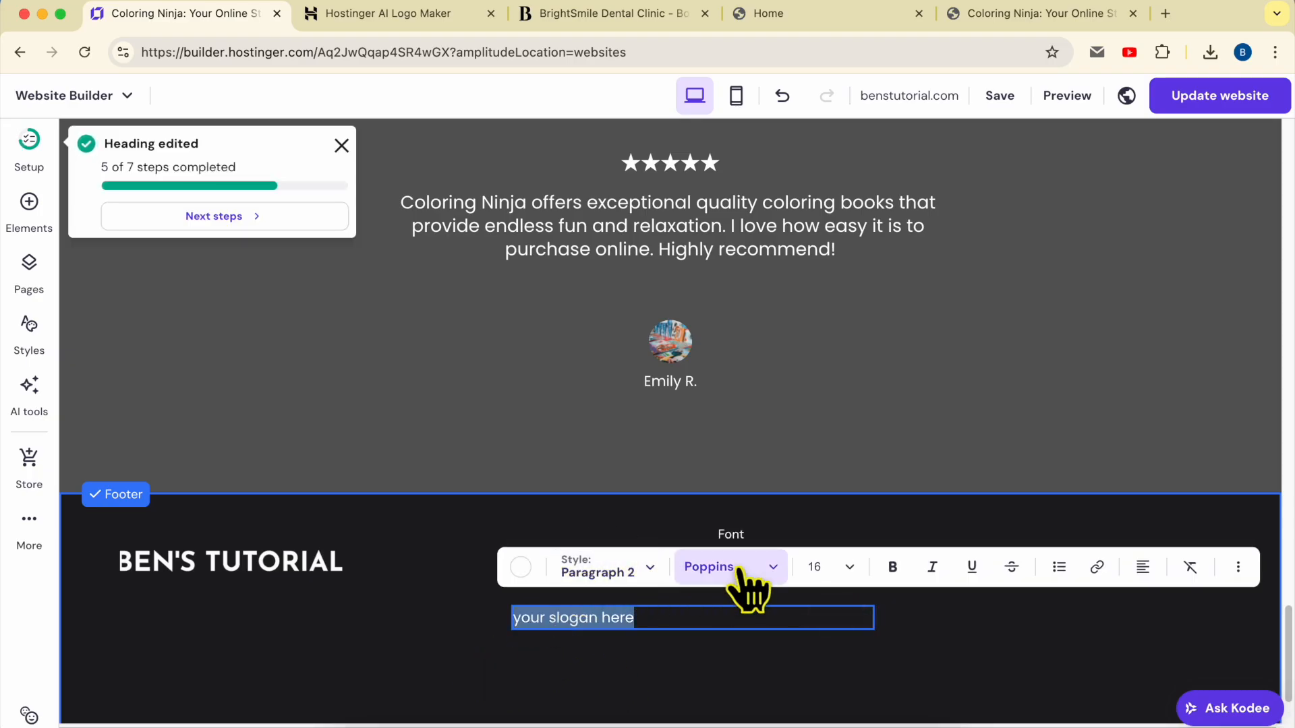
left_click(770, 566)
mouse_move(776, 410)
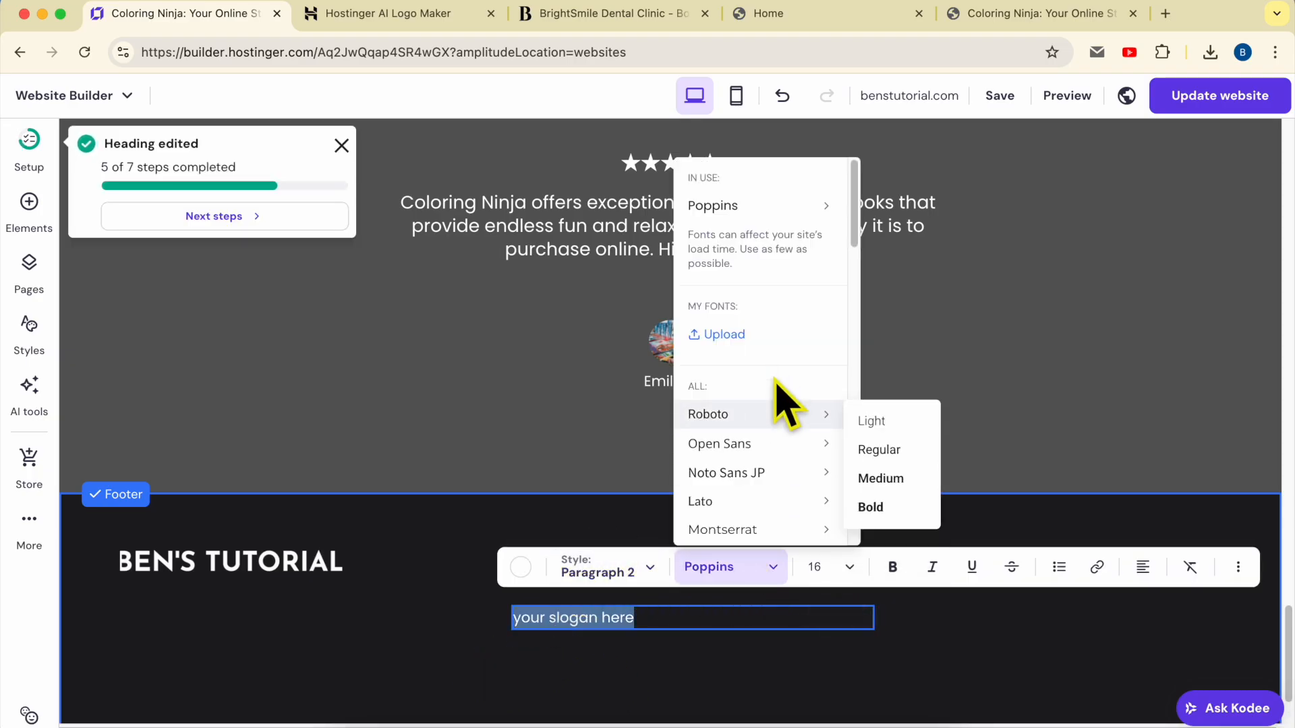
left_click(886, 421)
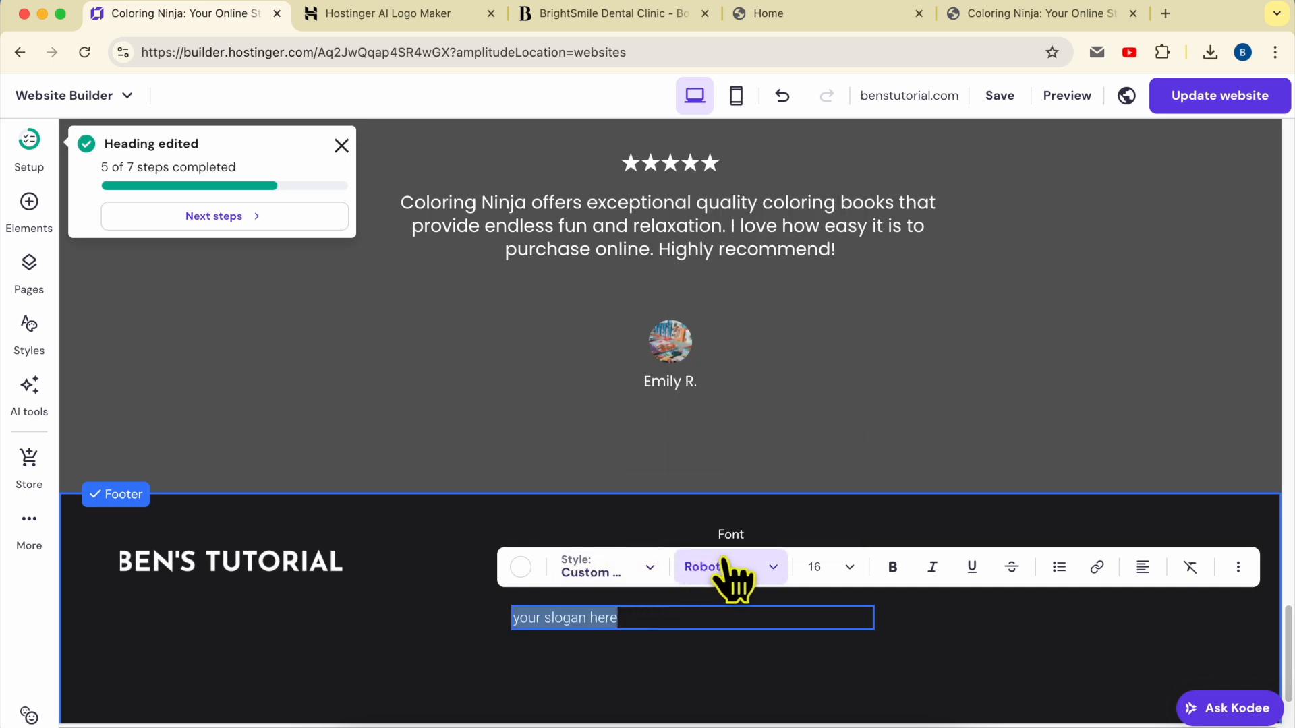
left_click(704, 568)
mouse_move(793, 449)
mouse_move(799, 472)
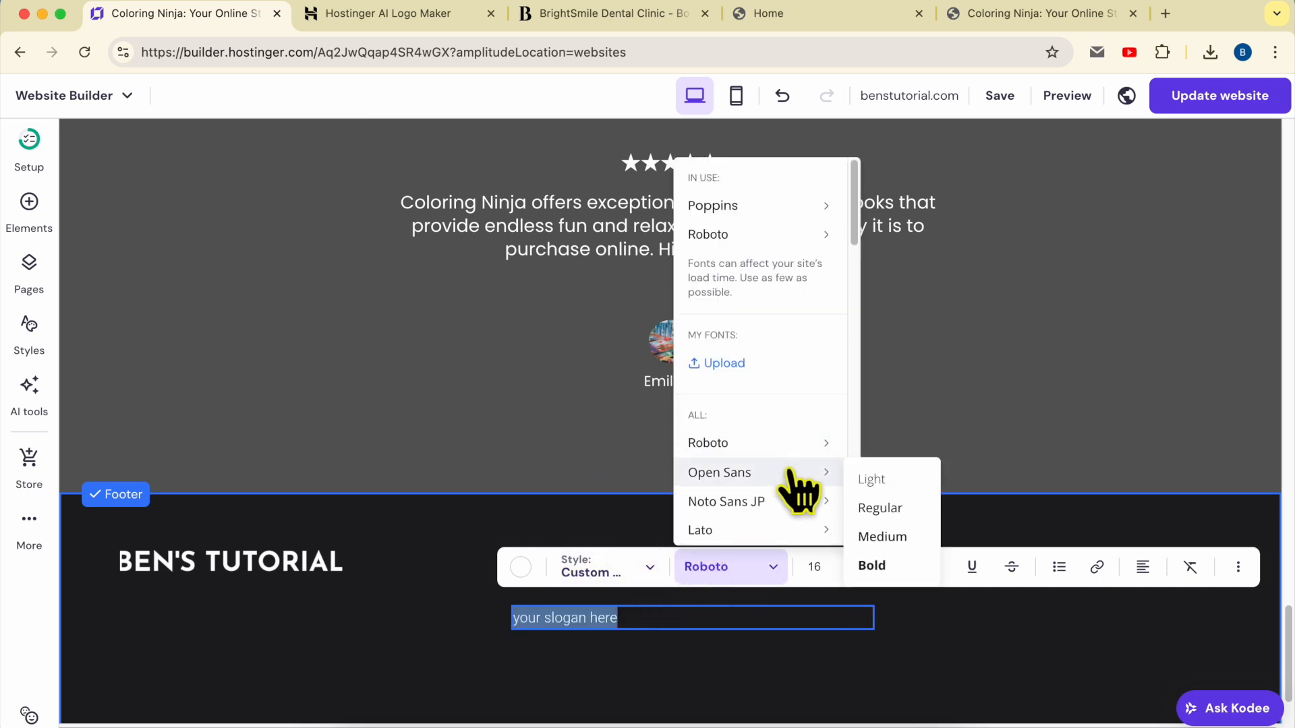
left_click(894, 536)
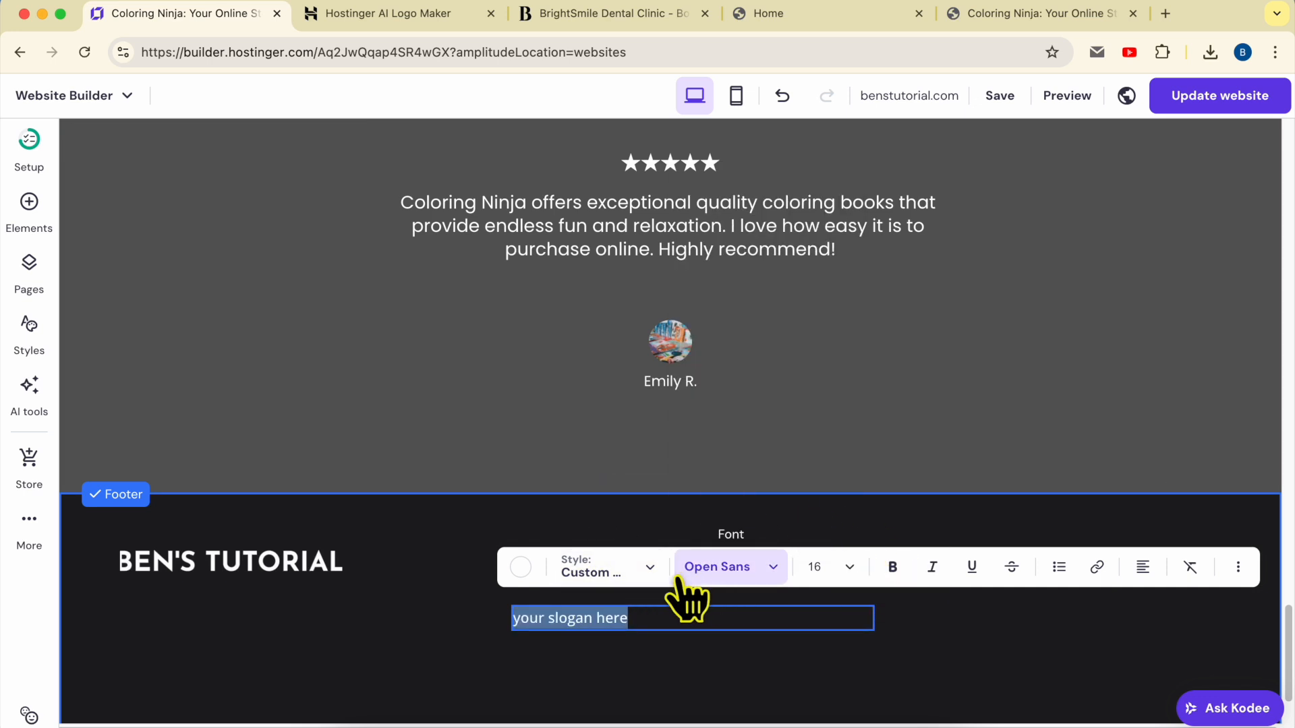
Try Oswald Regular, then settle on Nunito Medium for the slogan
left_click(708, 568)
scroll(766, 478, "down", 5)
mouse_move(782, 432)
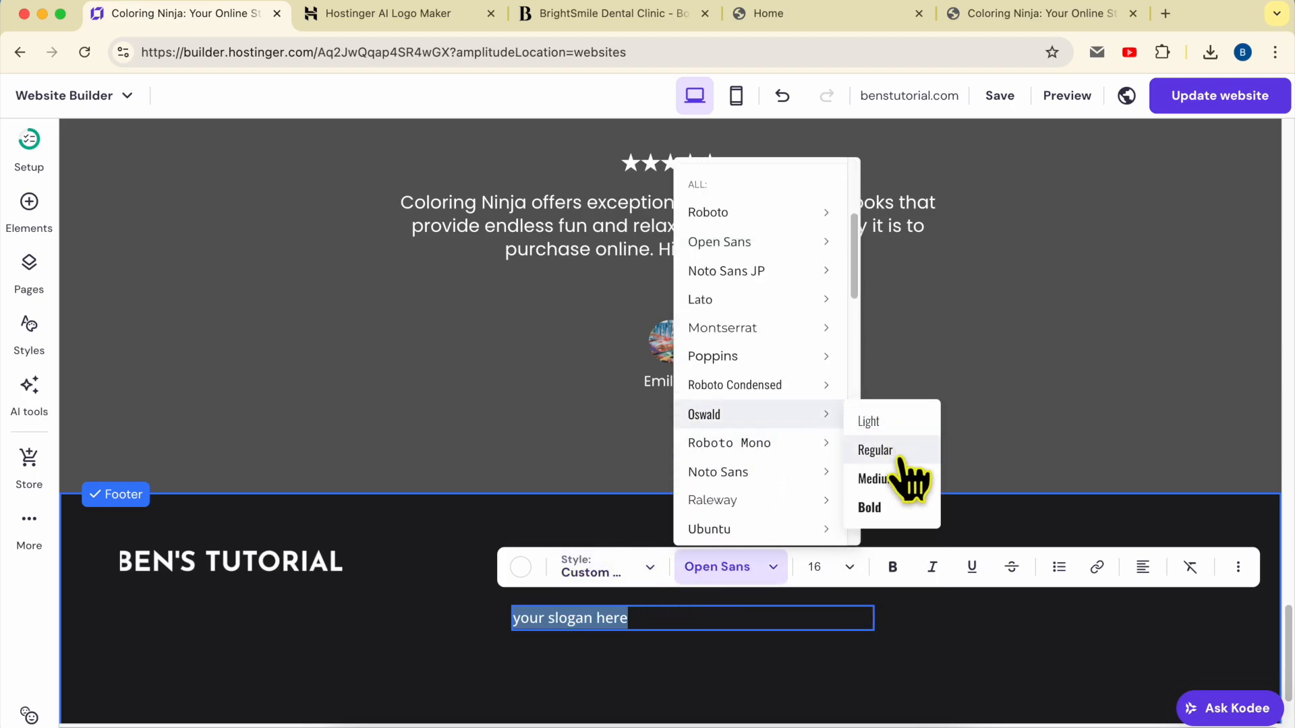
left_click(890, 451)
left_click(728, 567)
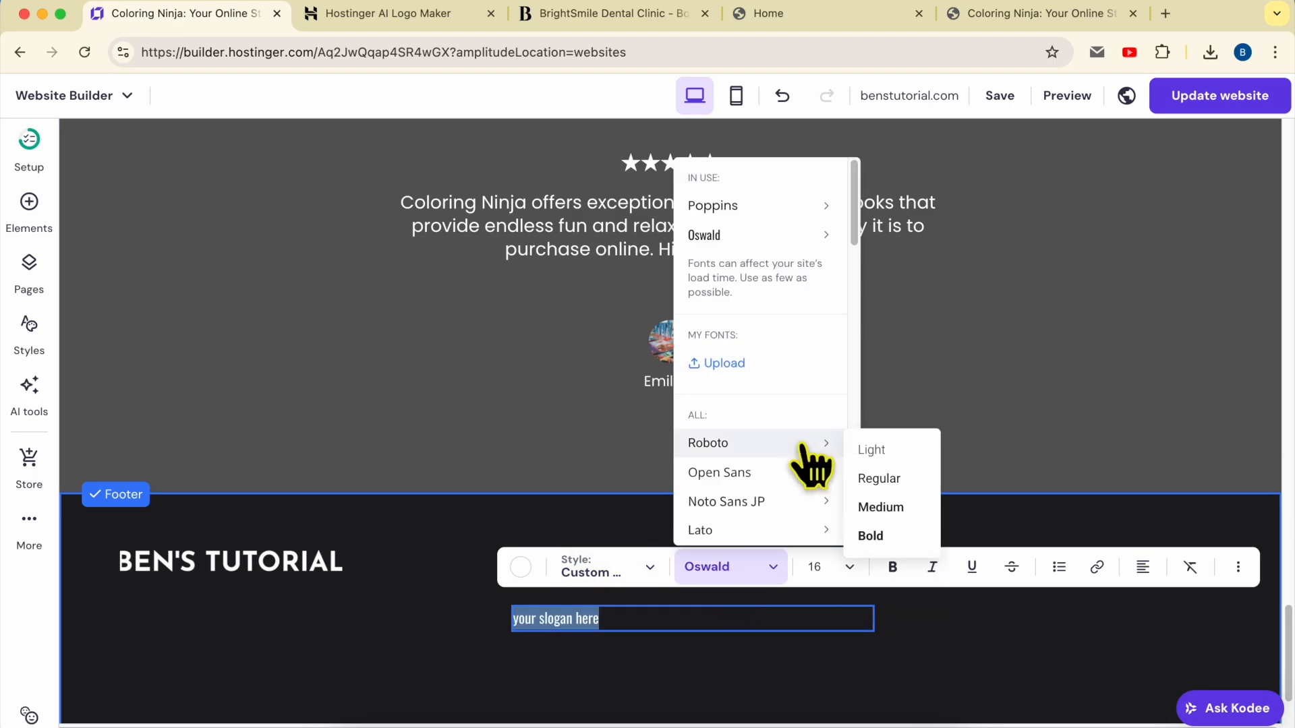
scroll(796, 446, "down", 5)
mouse_move(795, 445)
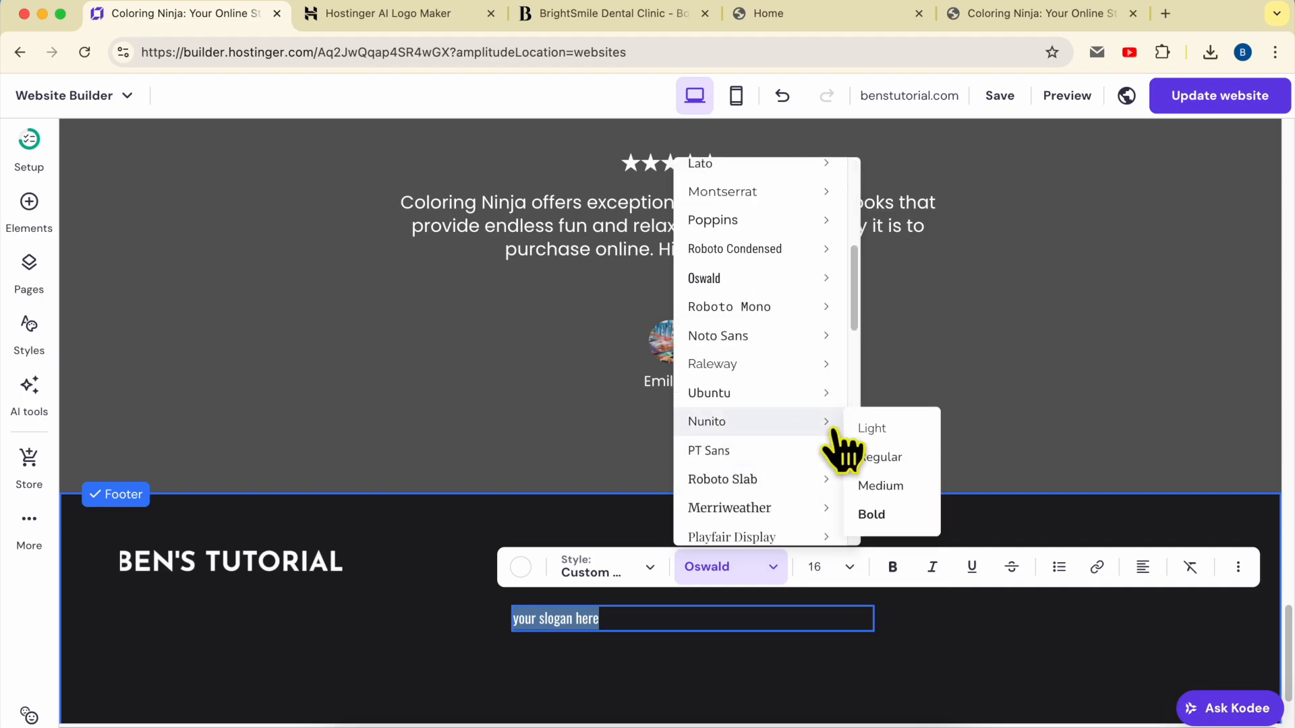
left_click(901, 484)
key("Escape")
Move the slogan directly beneath the BEN'S TUTORIAL logo and compare with the BrightSmile preview
left_click_drag(638, 618, 256, 604)
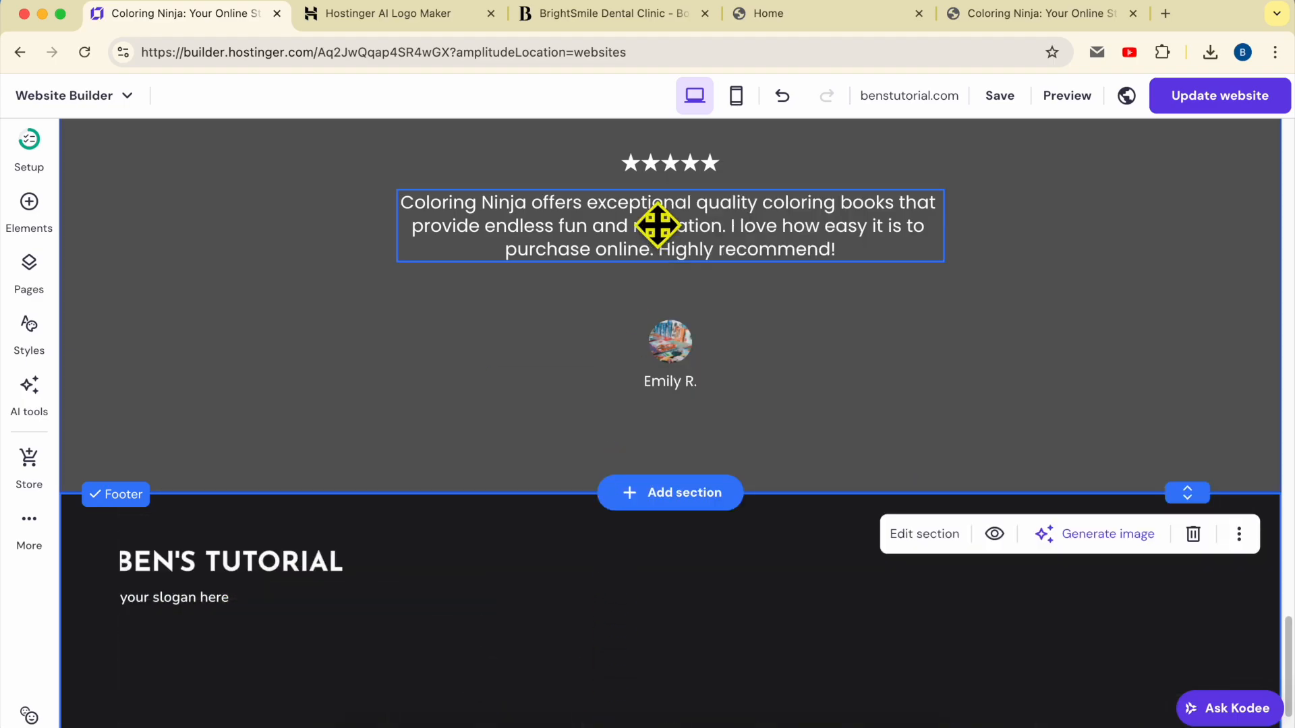
left_click(634, 14)
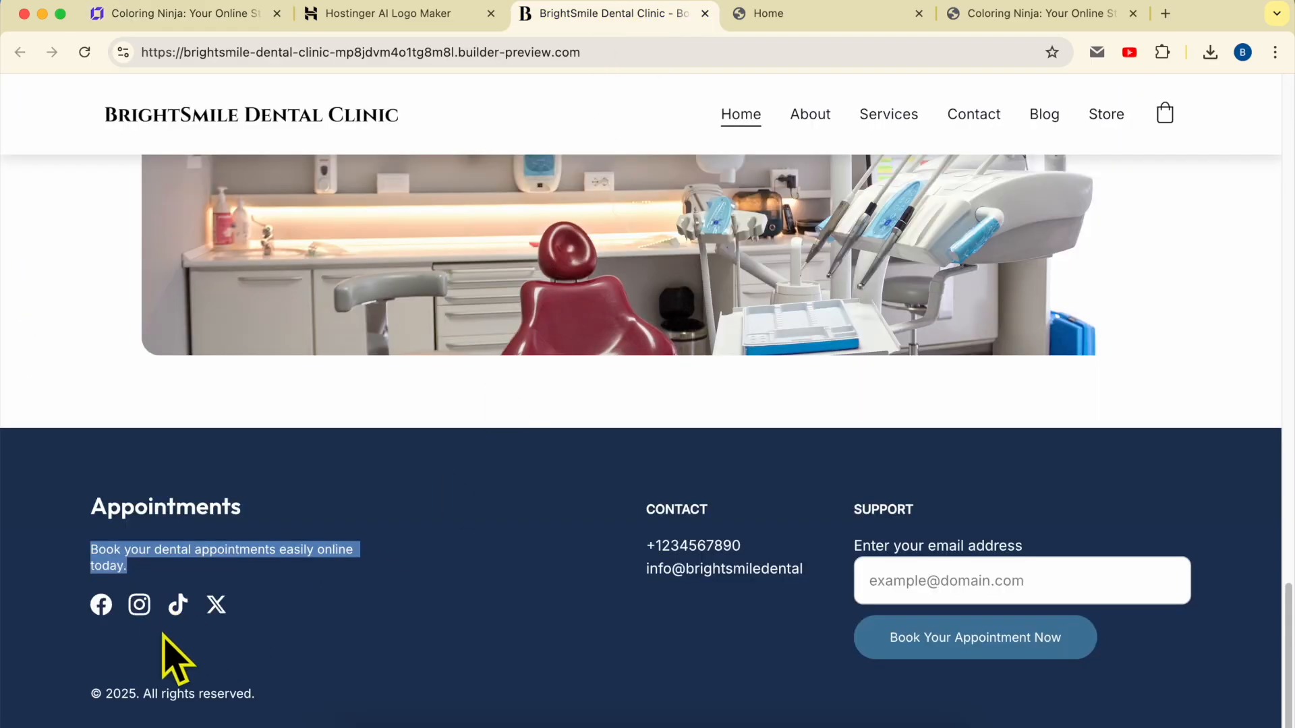
left_click(201, 19)
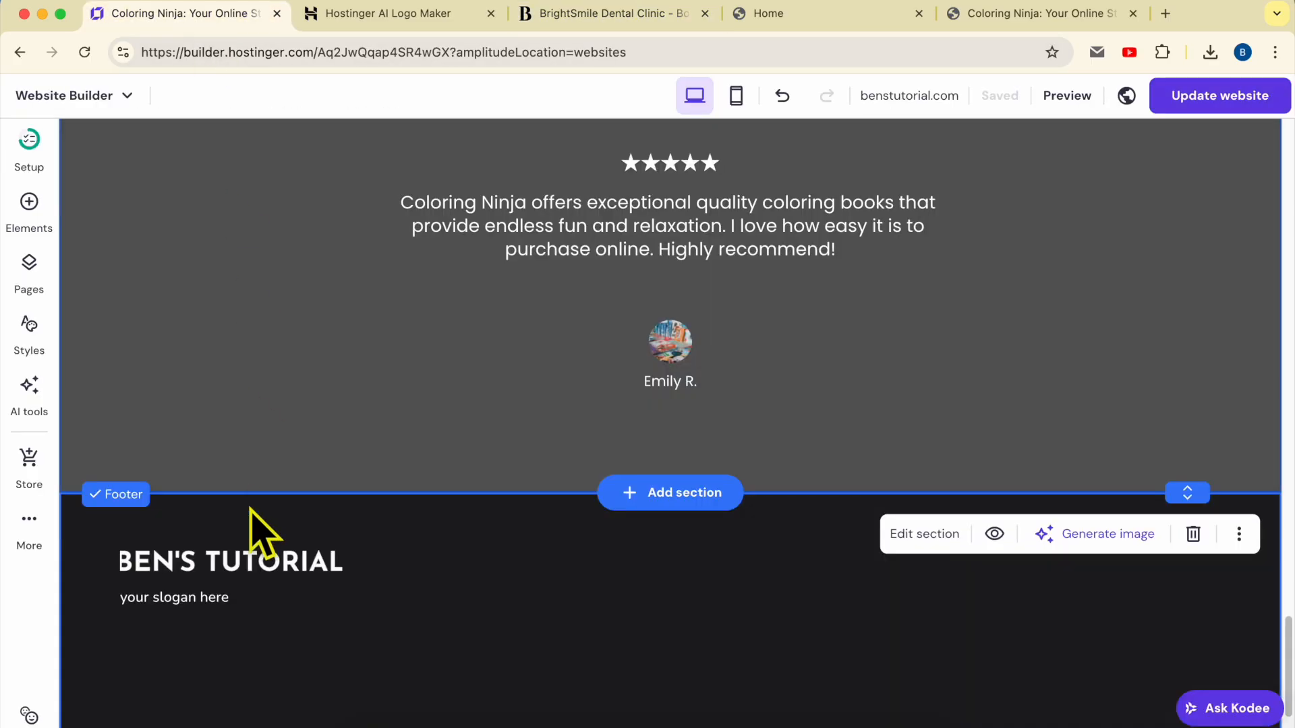
Place a Social icons row beneath the footer slogan and open Edit social icons
left_click(34, 205)
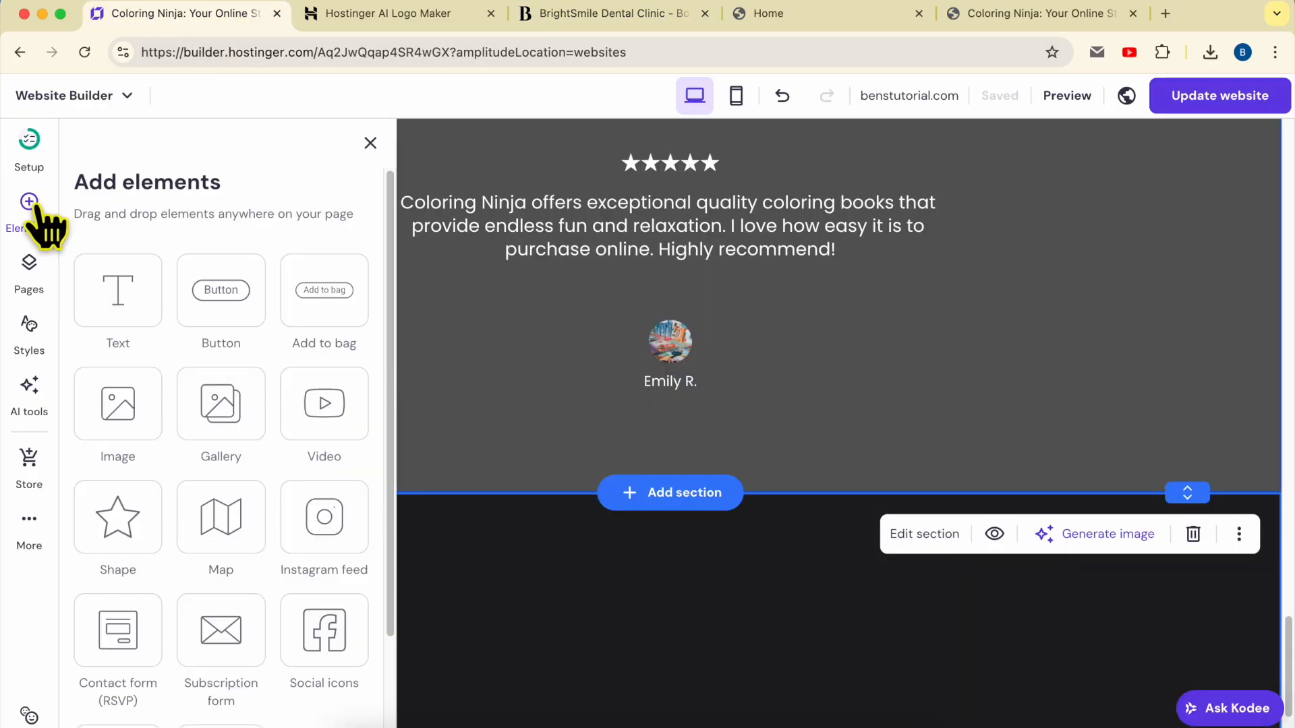
scroll(267, 515, "down", 1)
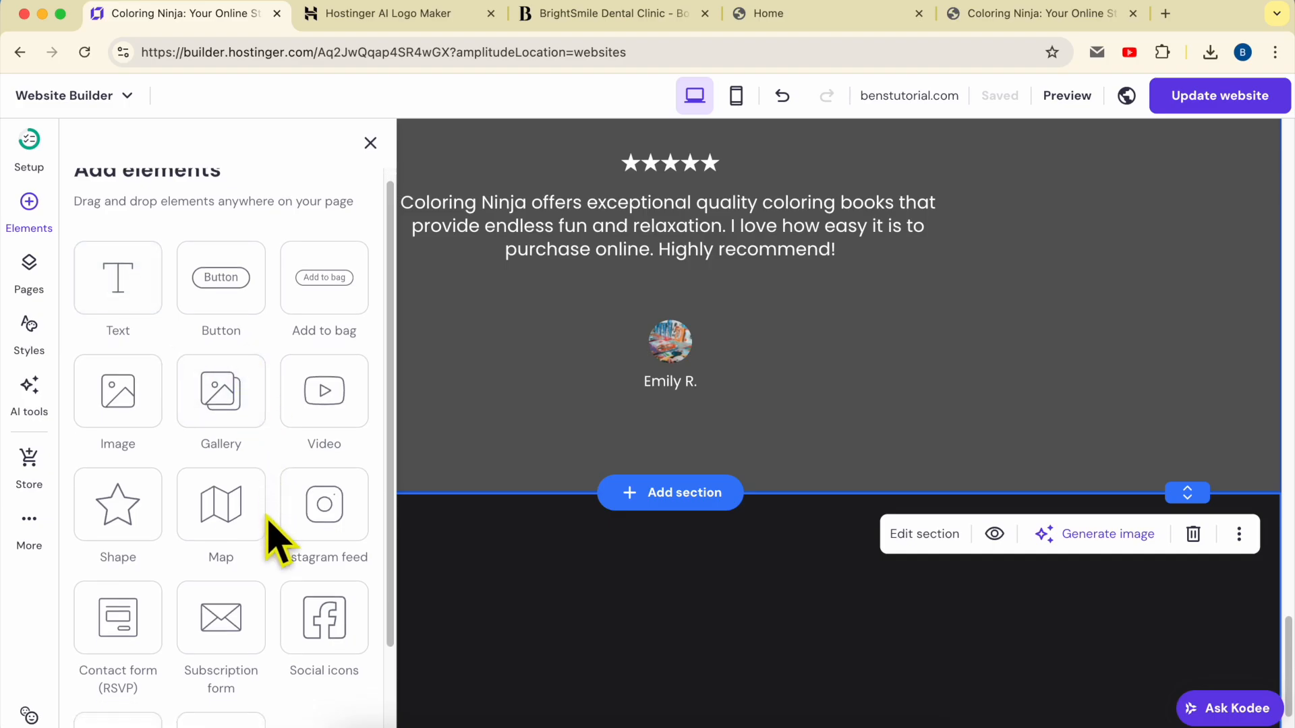
scroll(276, 539, "down", 3)
left_click_drag(304, 499, 533, 627)
scroll(530, 590, "down", 4)
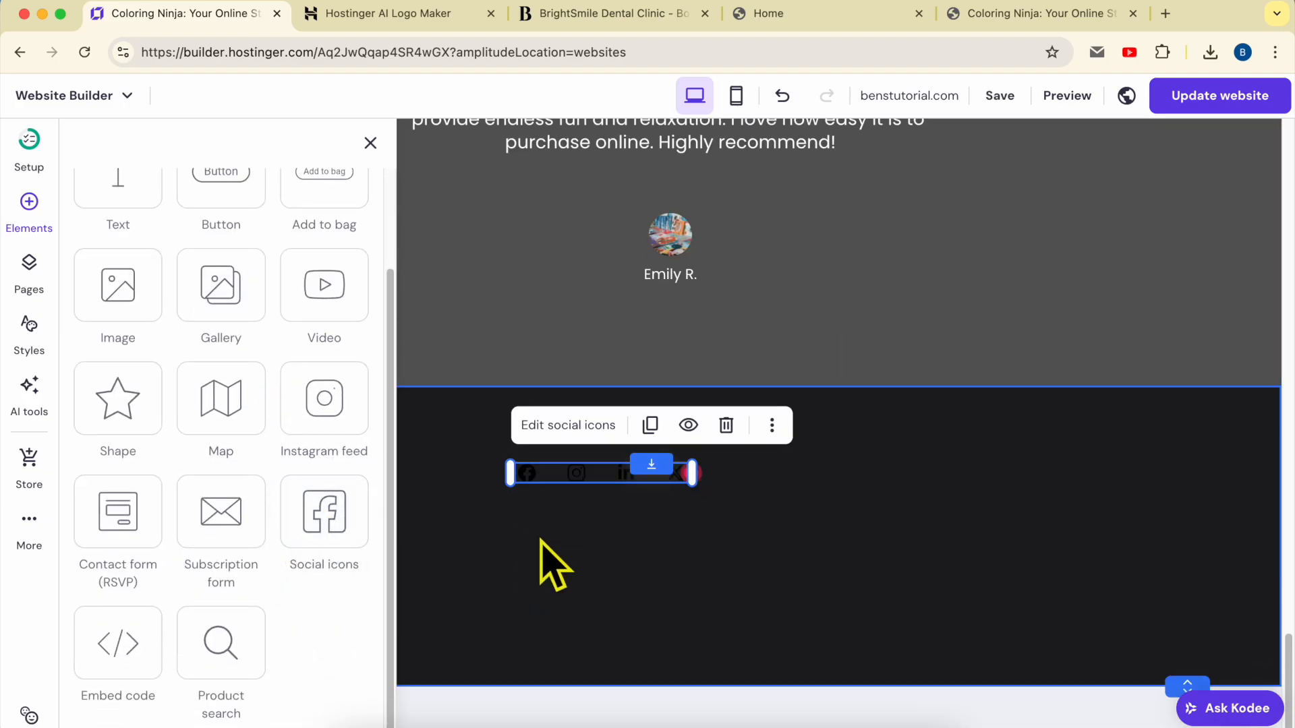
left_click_drag(600, 475, 191, 577)
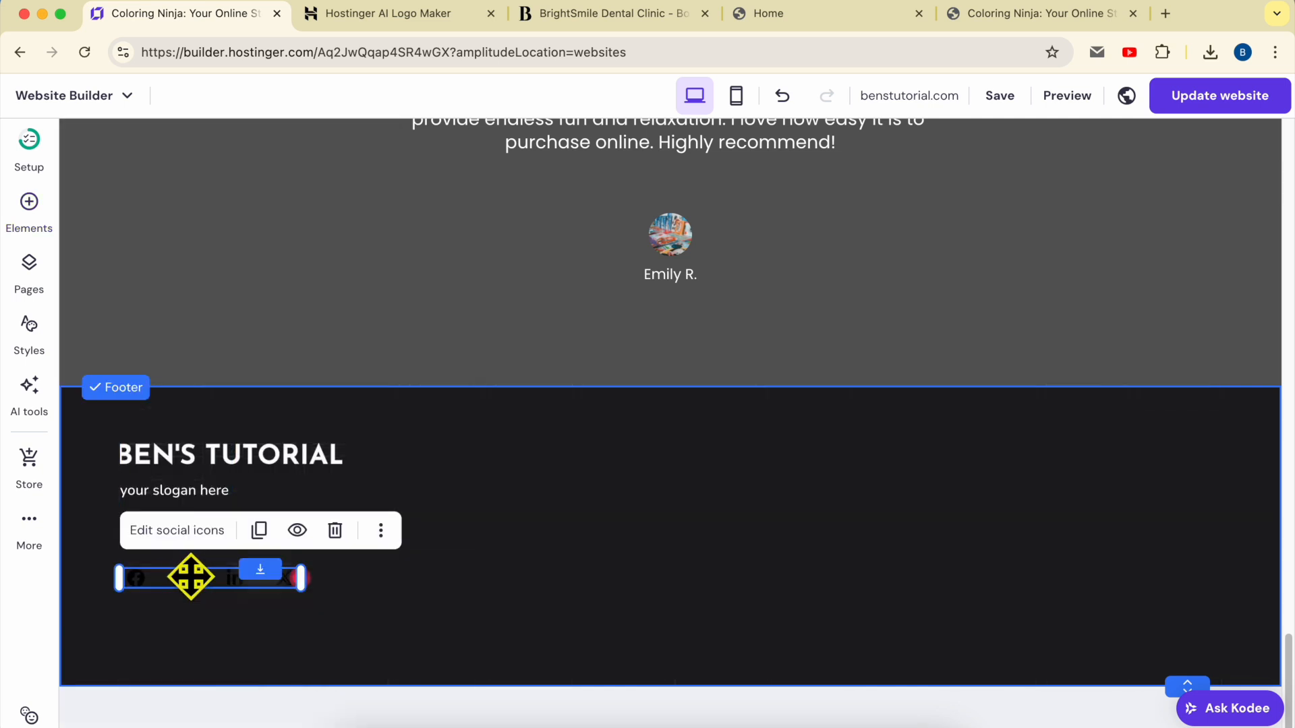
left_click(177, 531)
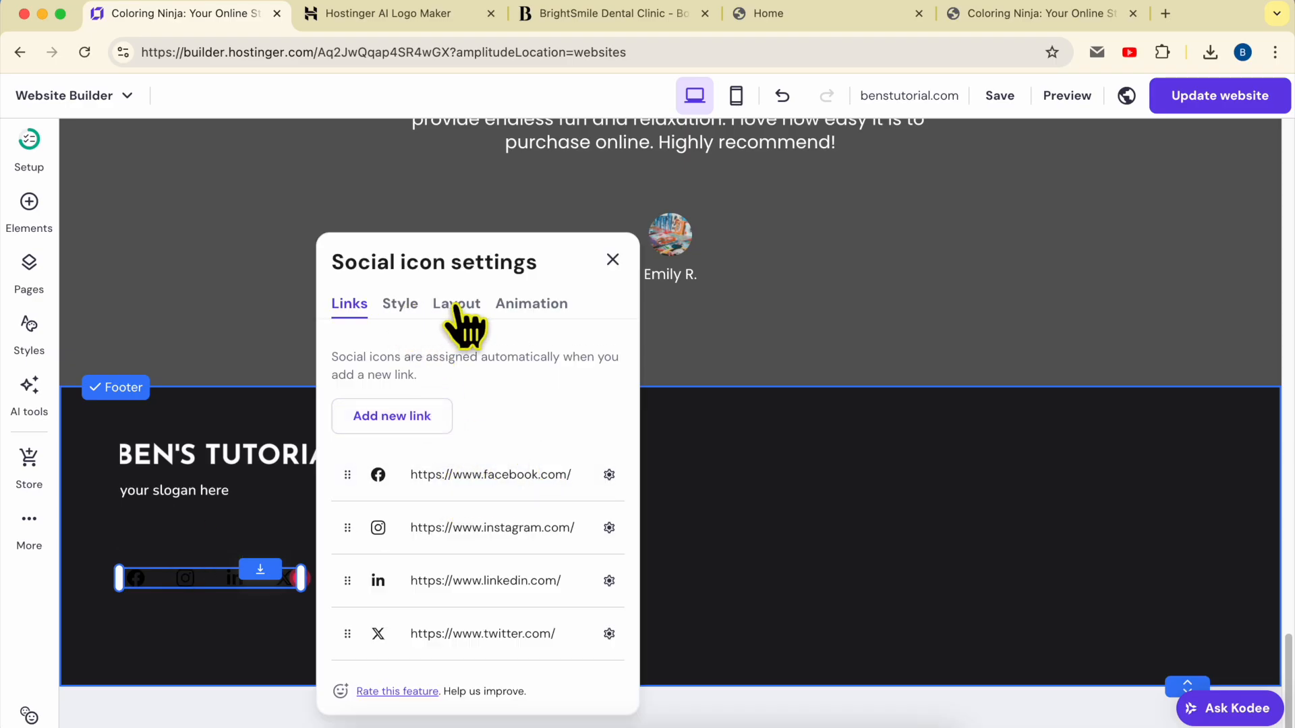
Set the social icons' colour to white (#ffffff)
left_click(401, 304)
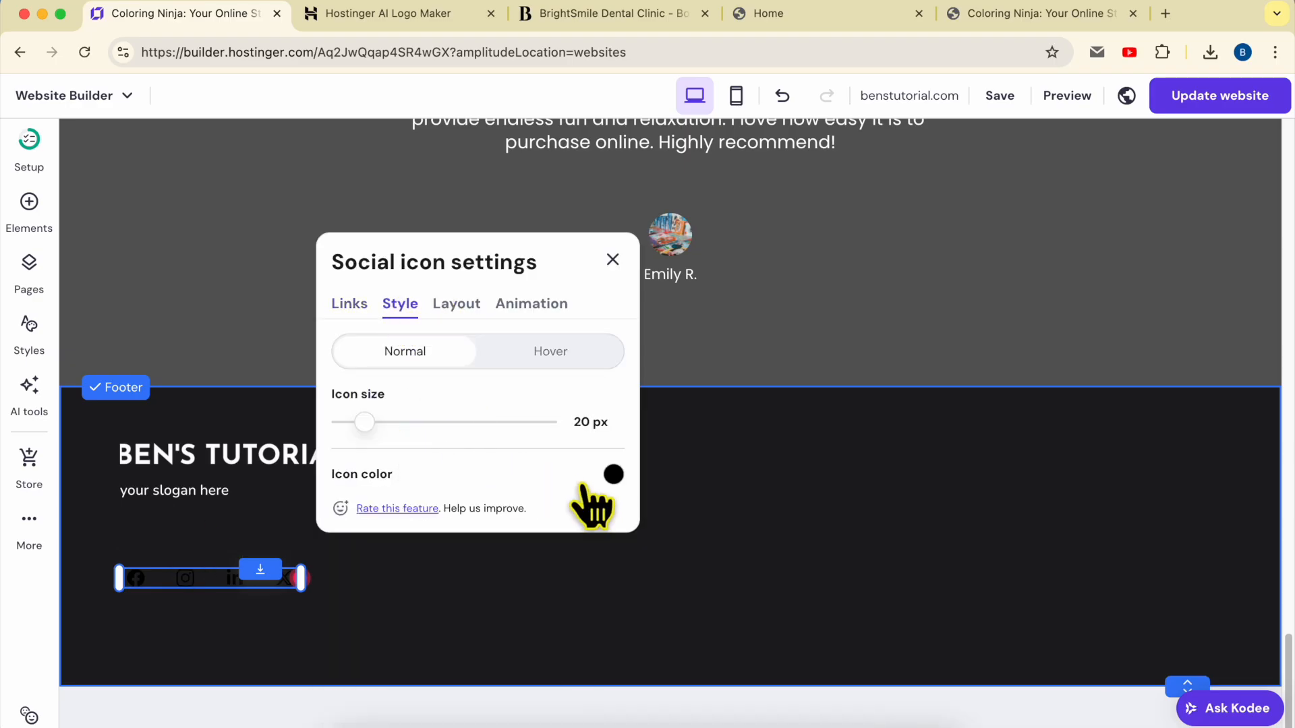
left_click(613, 474)
left_click_drag(705, 506, 491, 414)
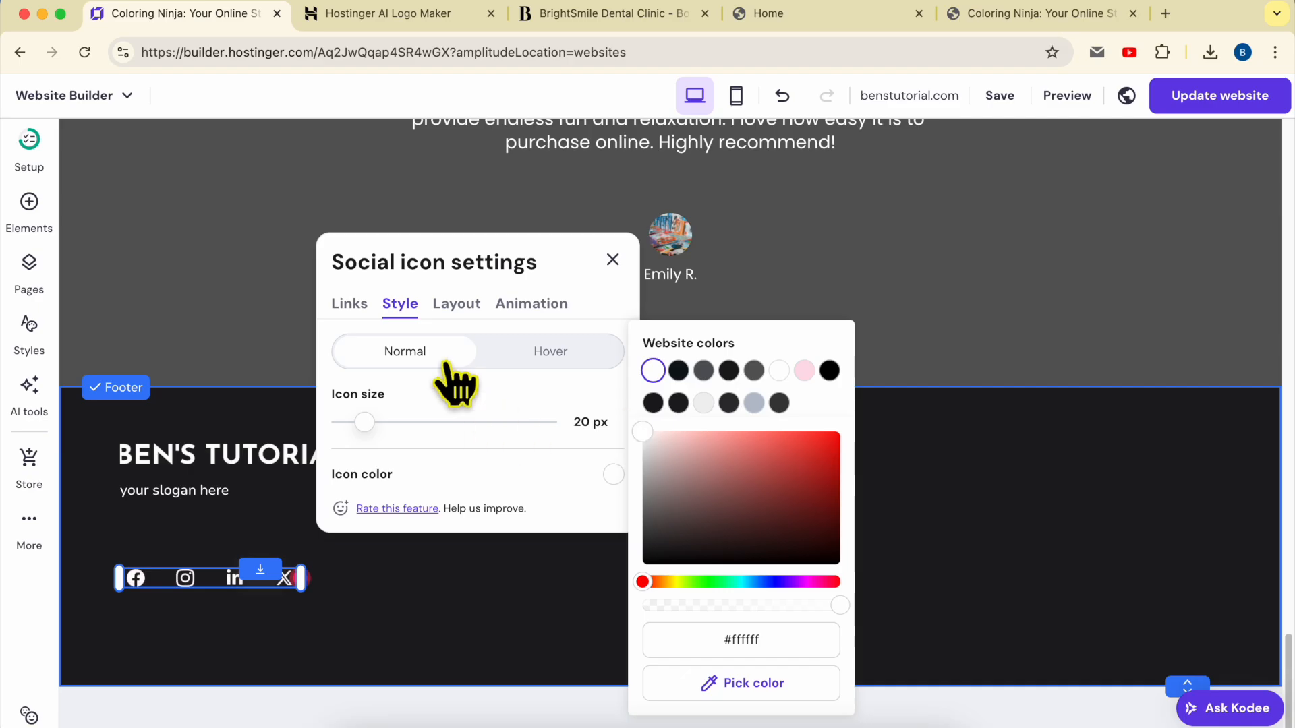
Confirm the Facebook link address, close the settings and view the BrightSmile preview
left_click(351, 305)
left_click(609, 474)
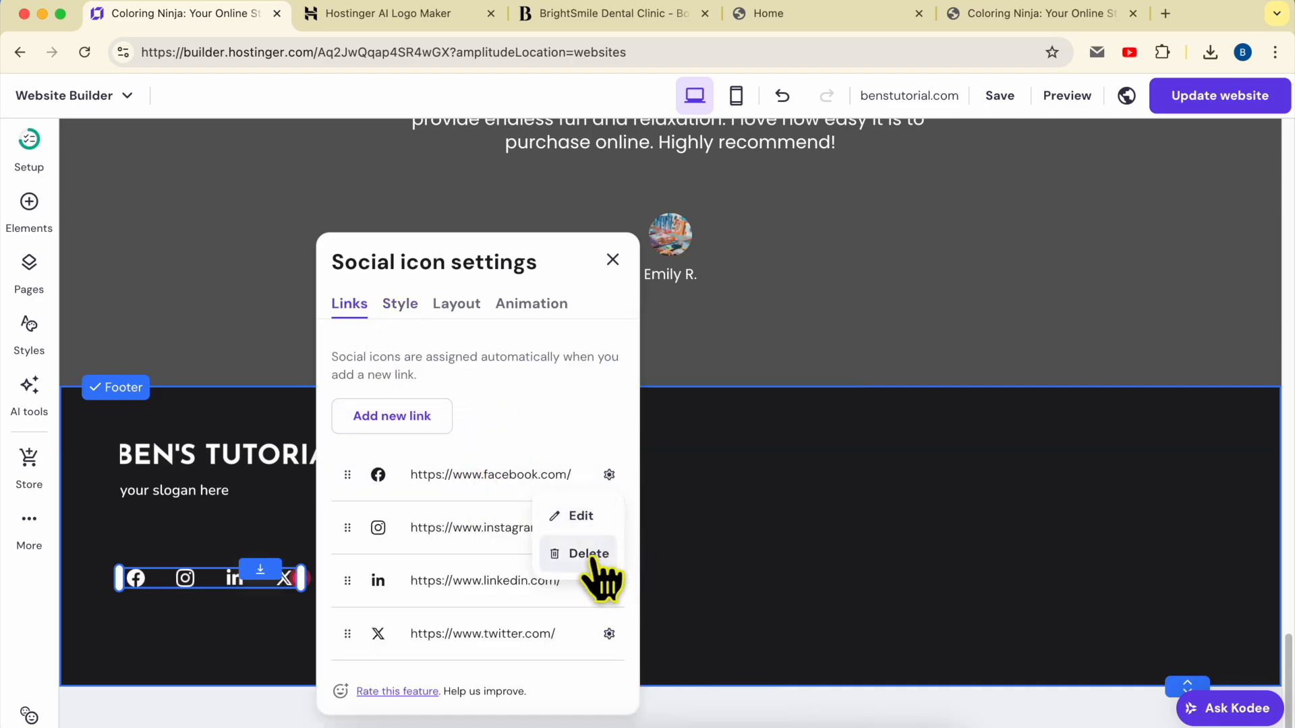
left_click(591, 516)
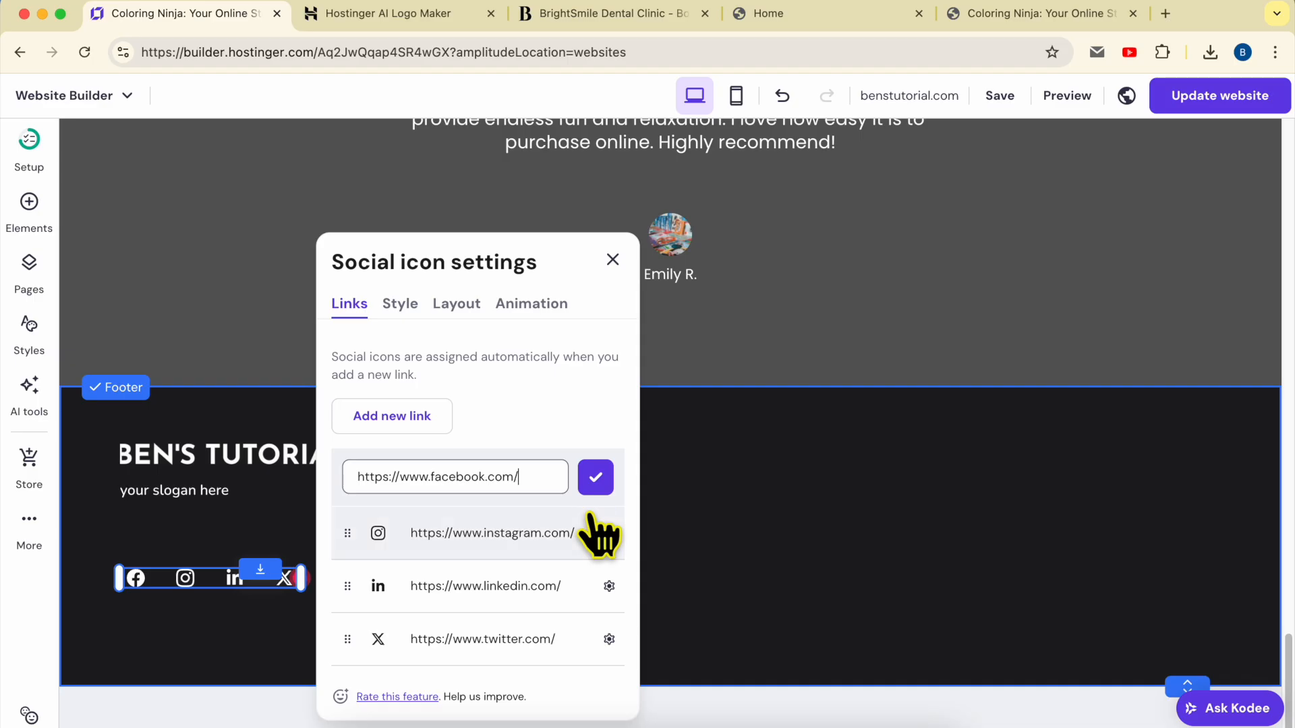
key("Return")
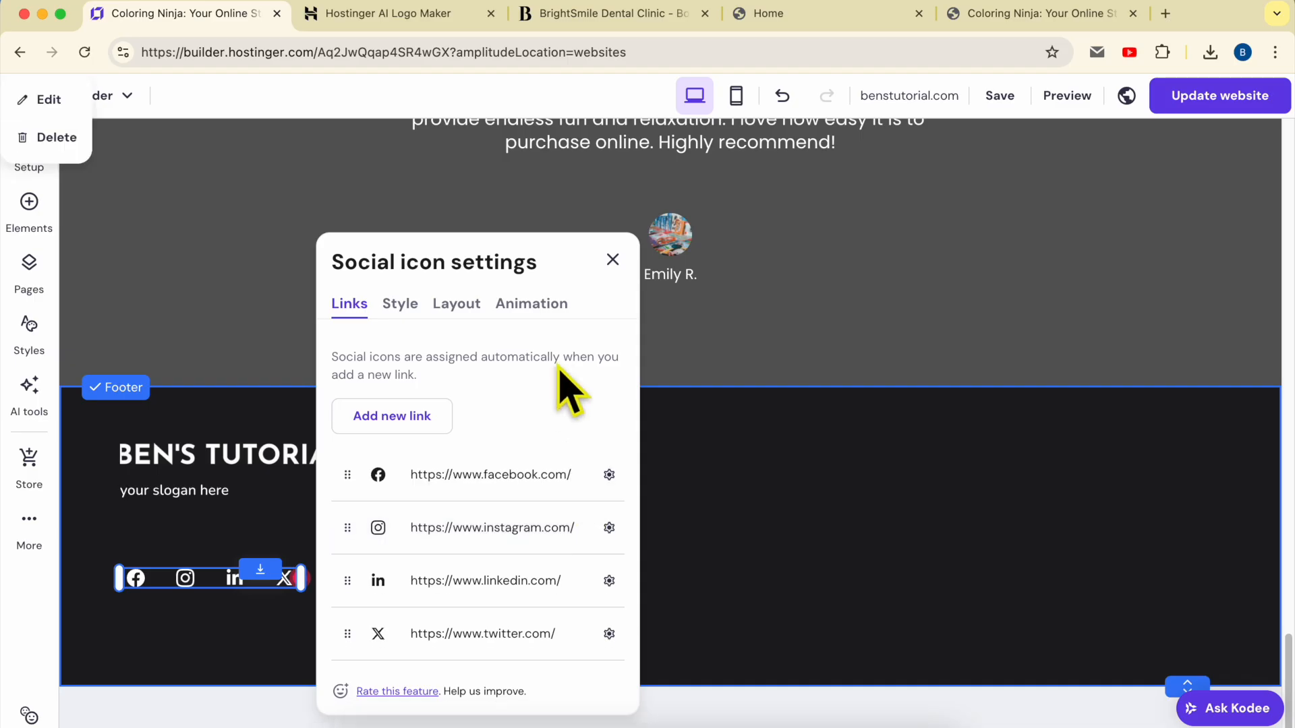
left_click(612, 260)
left_click(477, 563)
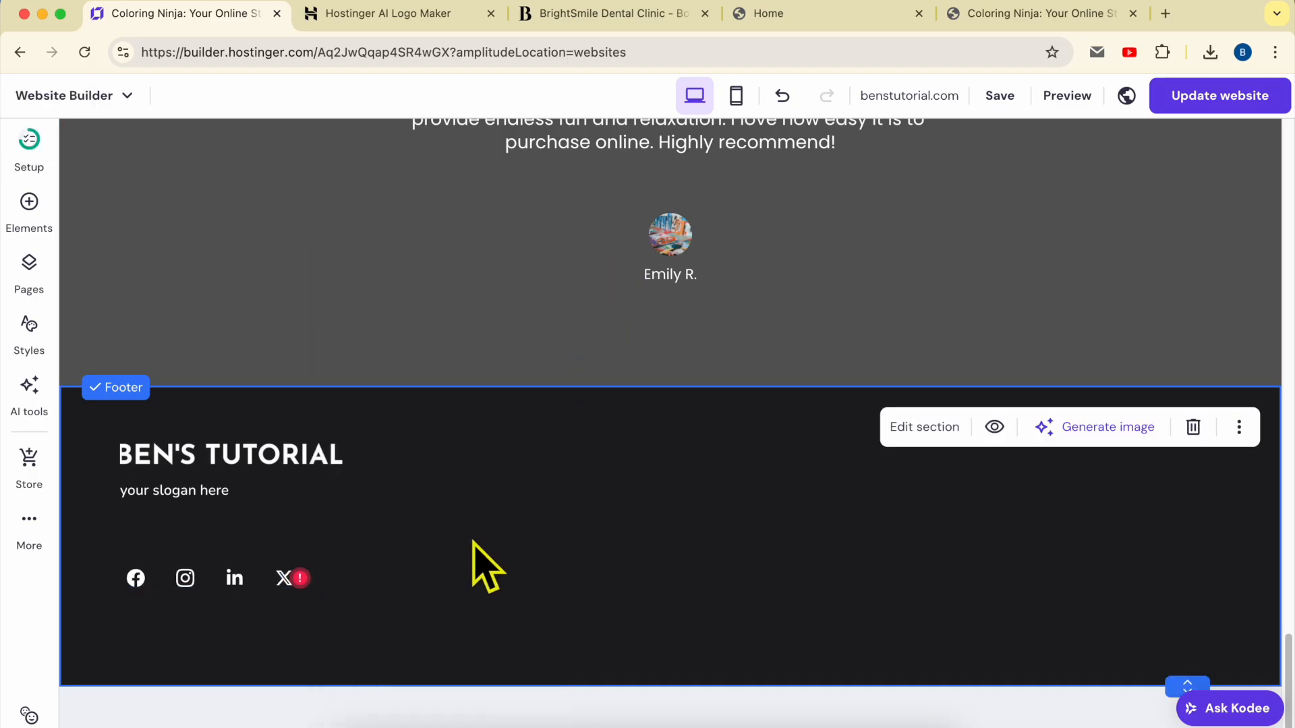
left_click(644, 27)
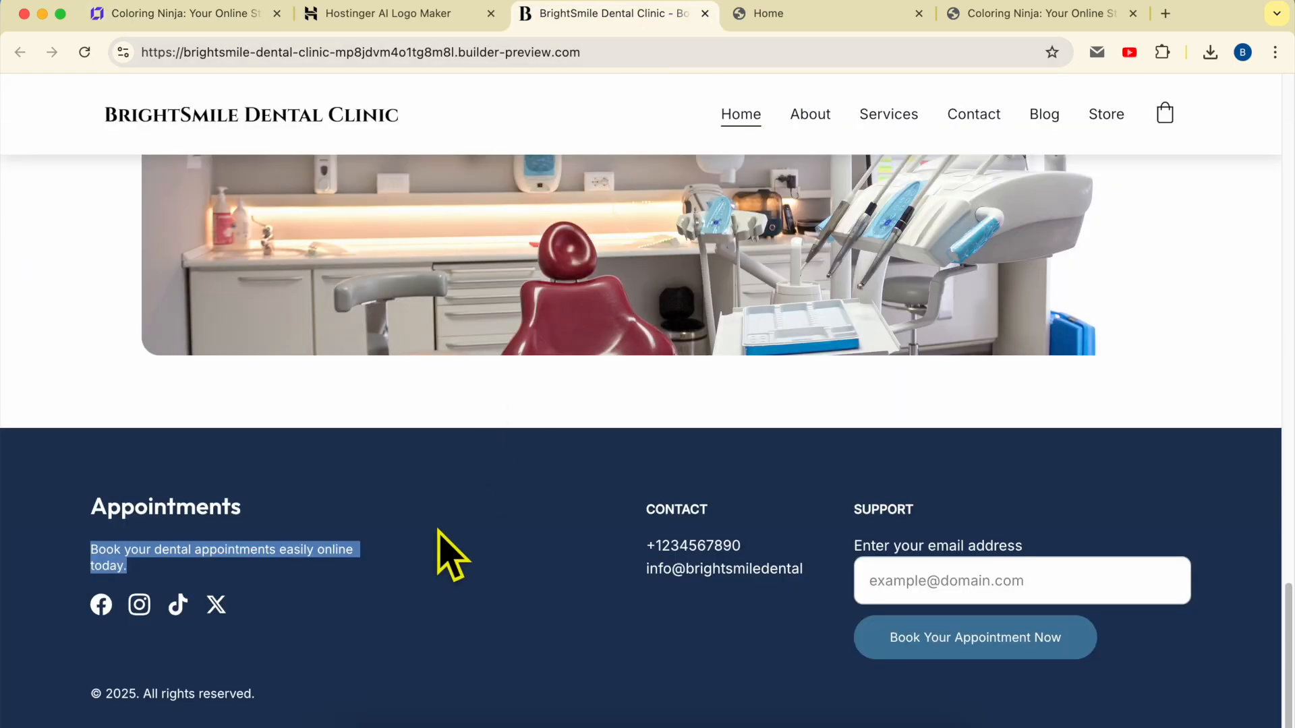
Copy '© 2025. All rights reserved.' from the BrightSmile footer and return to the Coloring Ninja editor
triple_click(187, 695)
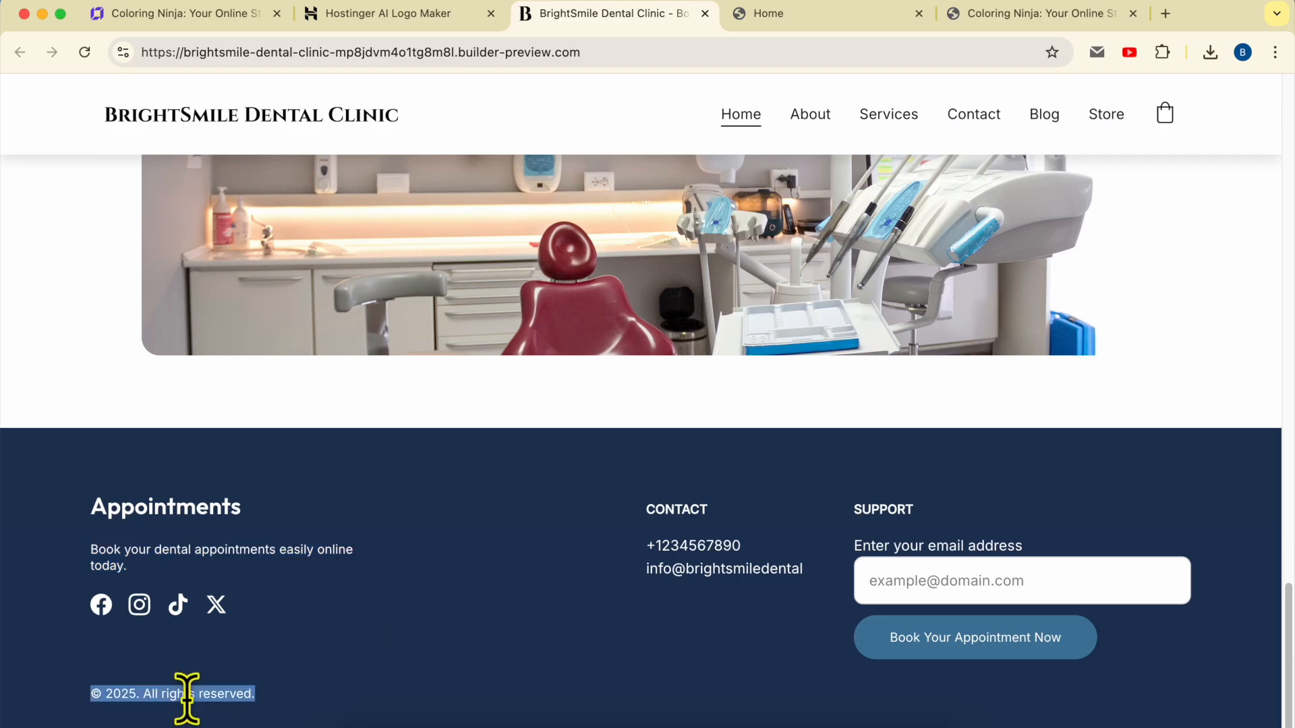
right_click(208, 695)
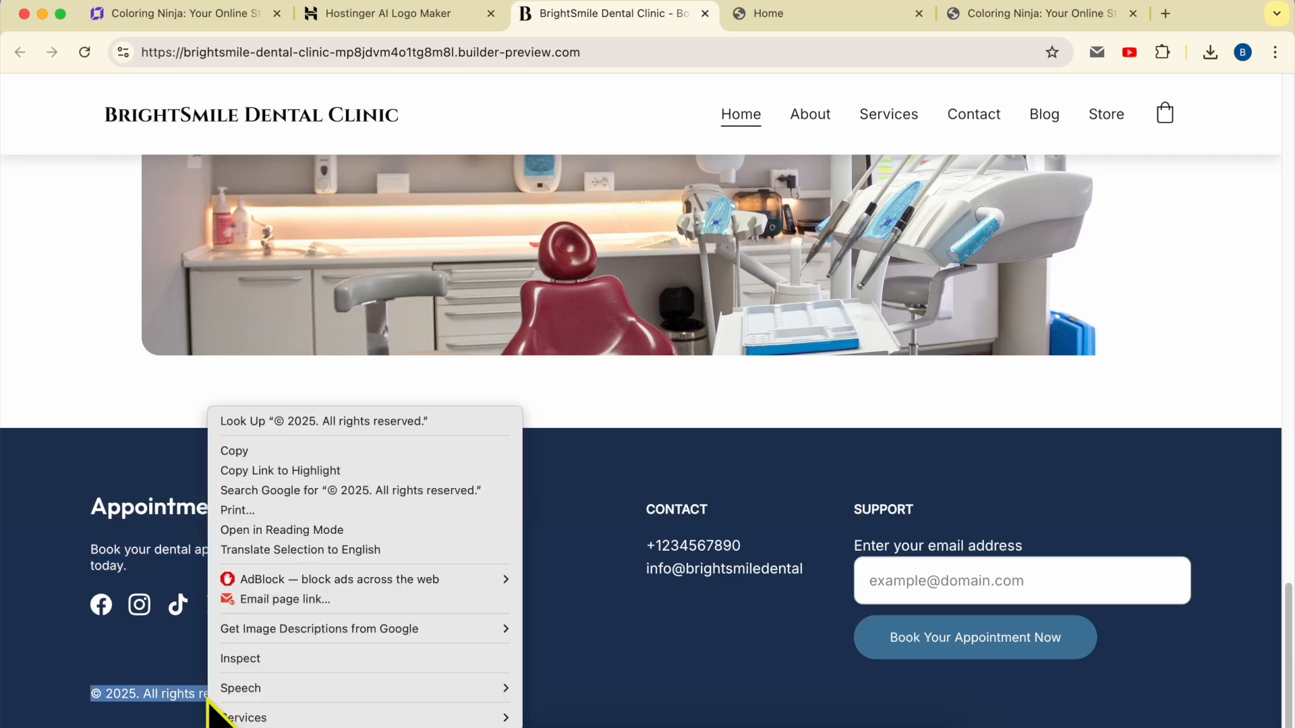
left_click(270, 451)
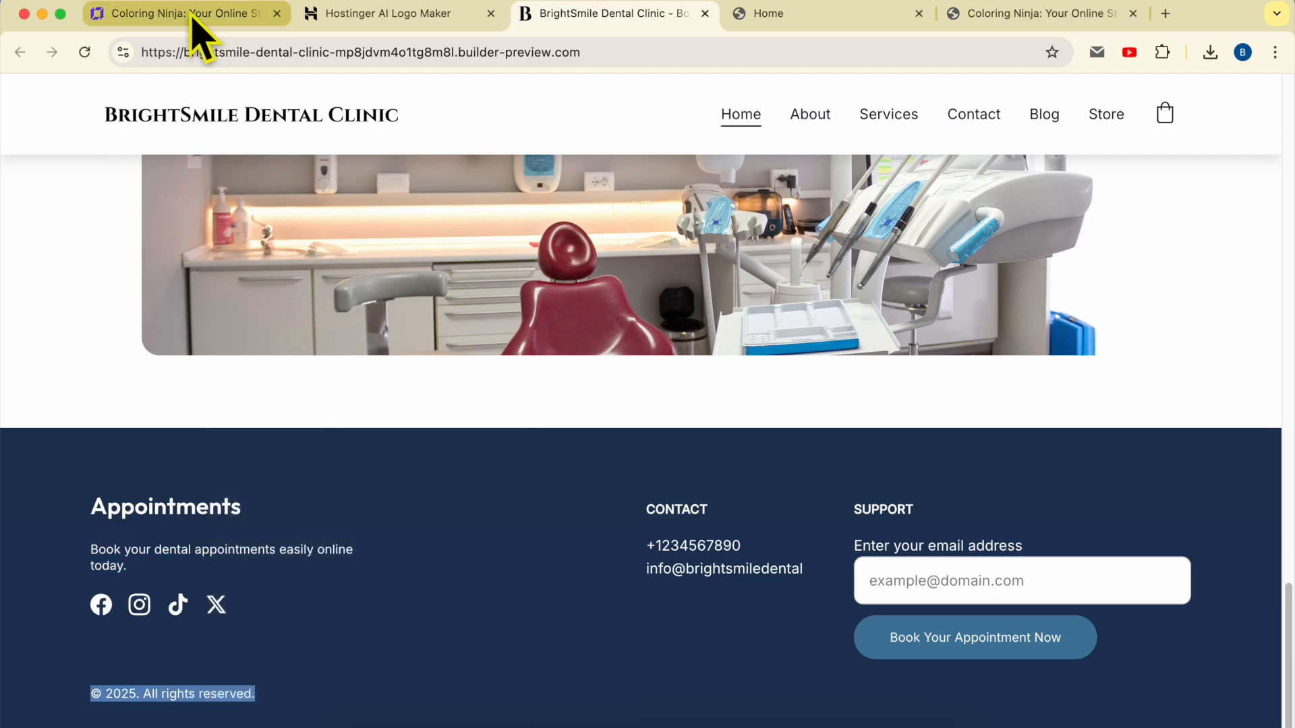
left_click(202, 14)
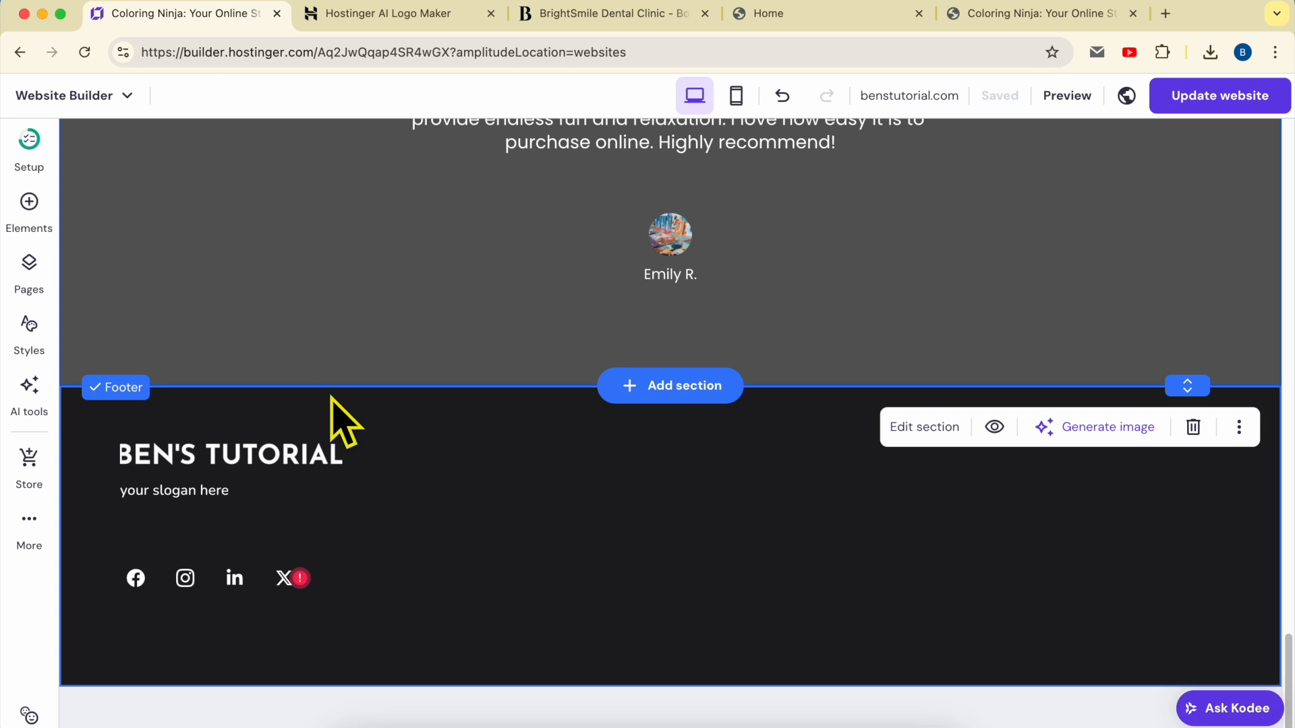
Add a footer text box with the pasted copyright line at font size 16
left_click(31, 209)
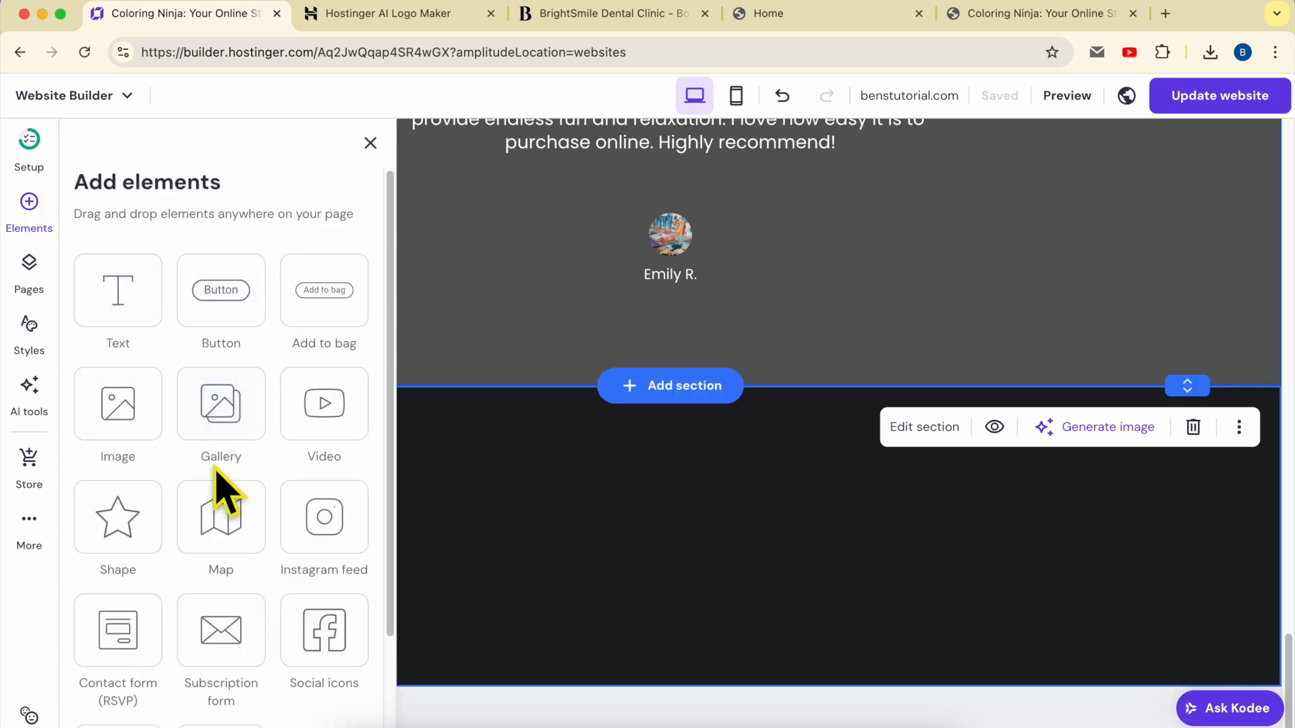
left_click_drag(119, 289, 555, 613)
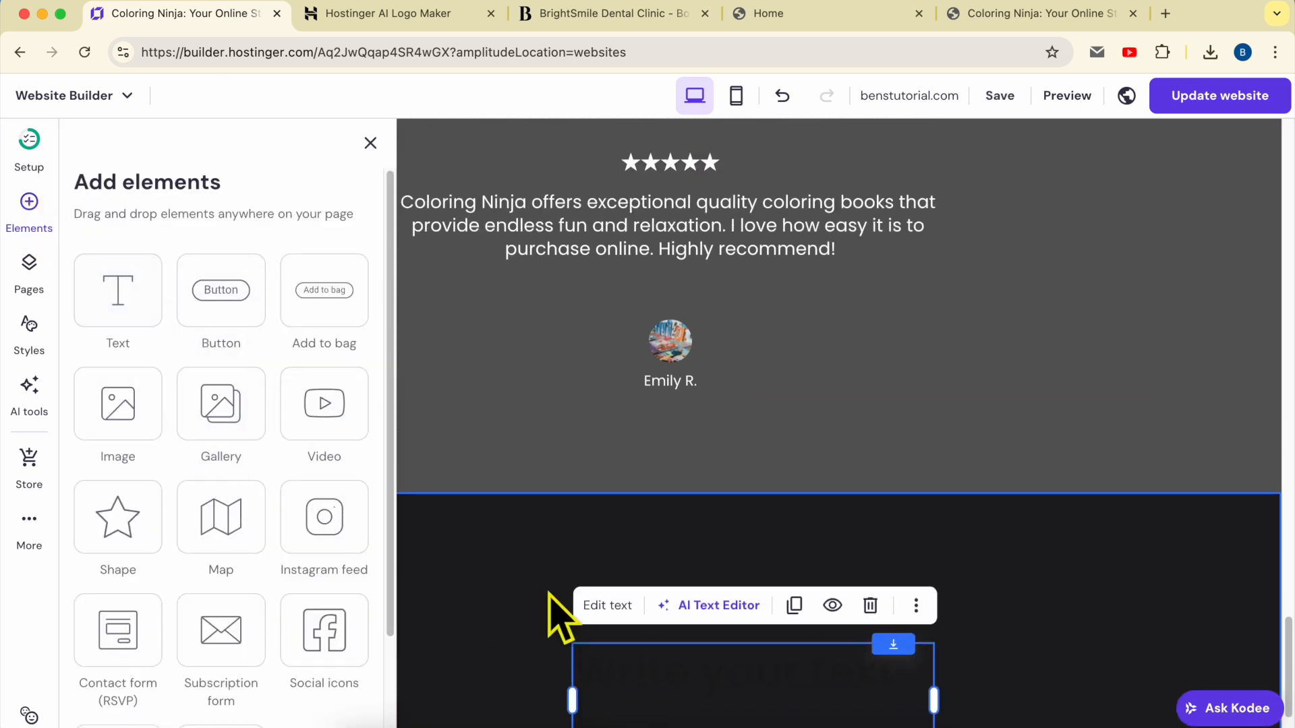
double_click(623, 689)
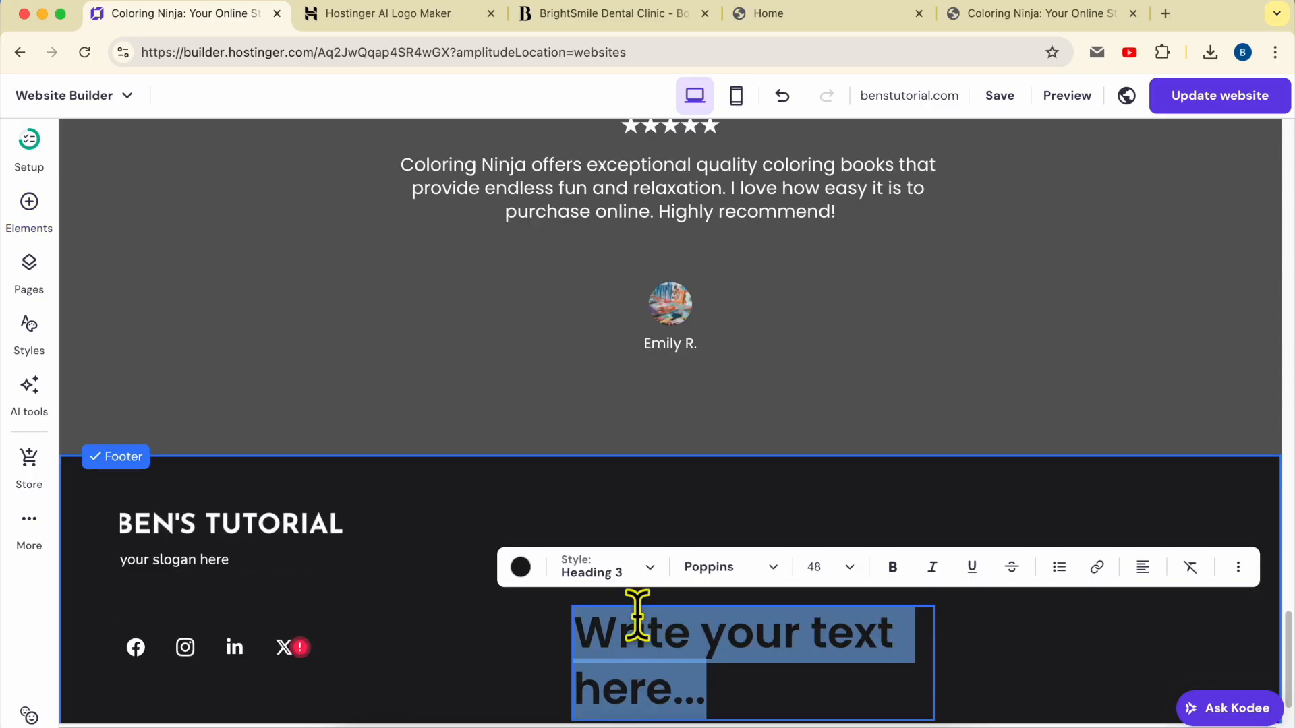
key("super+v")
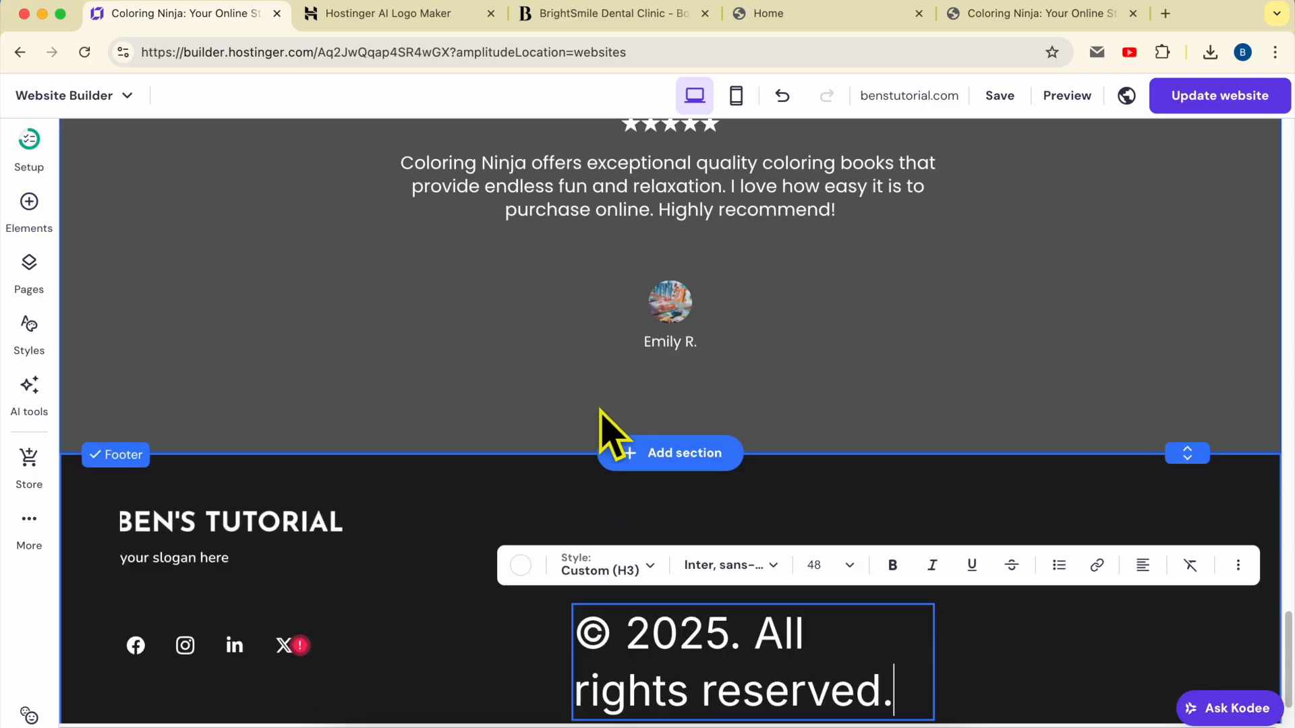
triple_click(687, 641)
left_click(668, 635)
triple_click(668, 638)
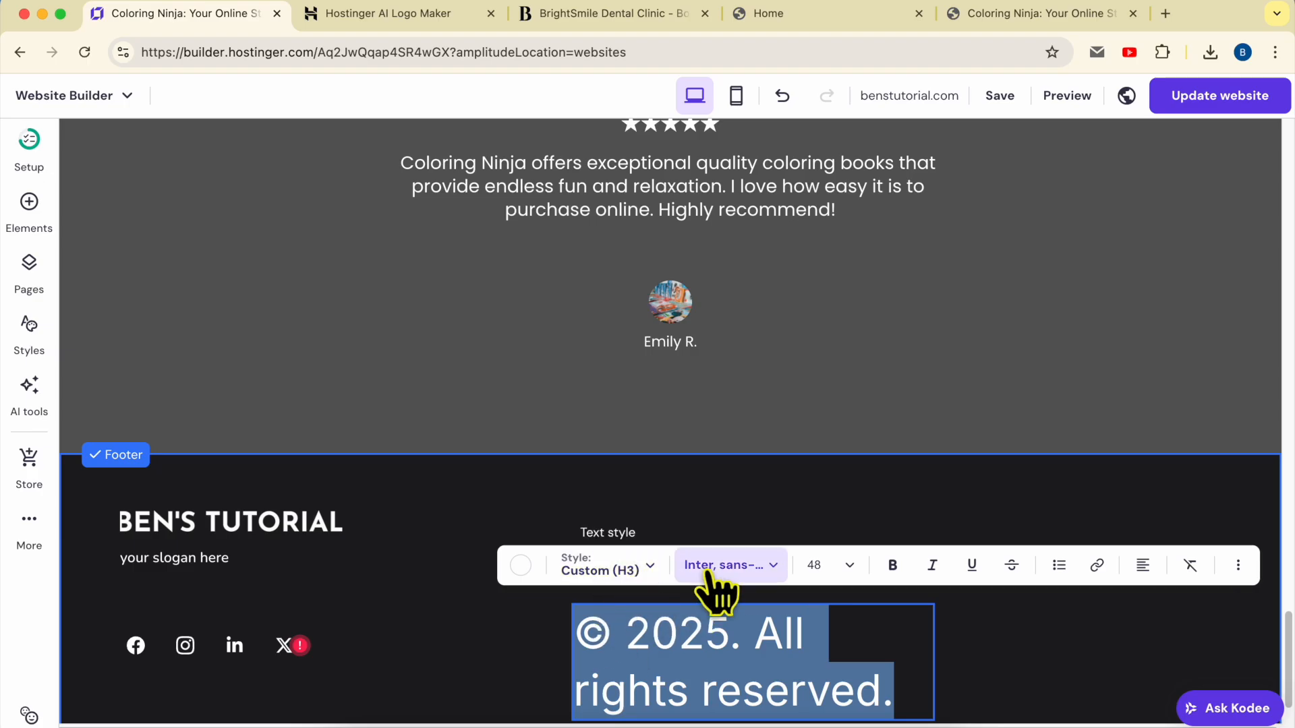
left_click(846, 567)
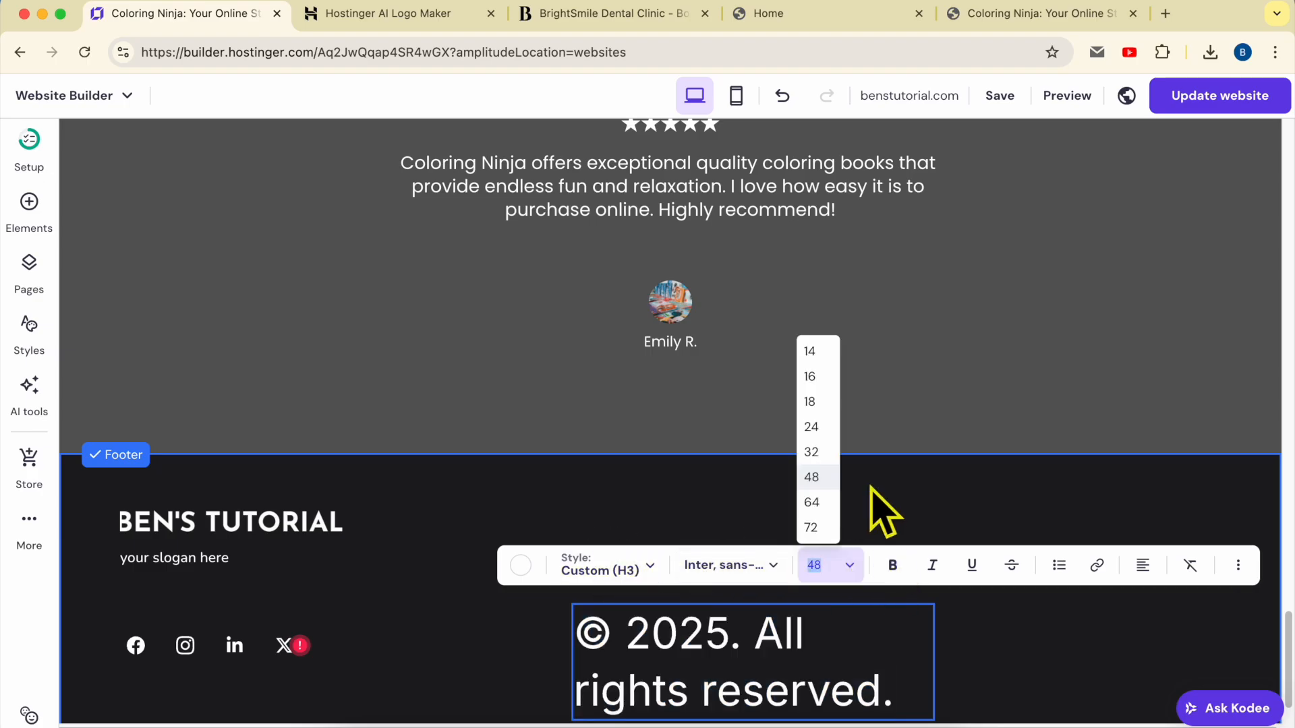
left_click(810, 376)
left_click_drag(742, 627, 465, 610)
key("Escape")
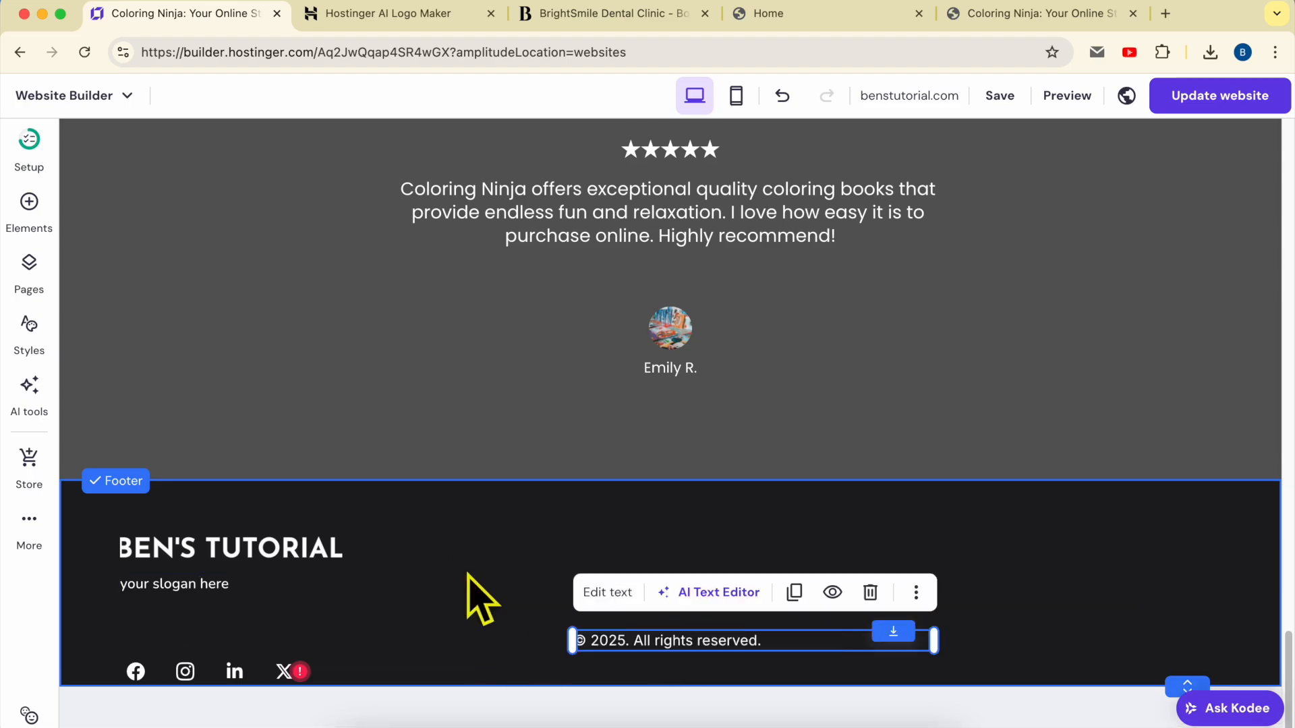
Shift the copyright line left and line the social icons up with it
left_click(240, 671)
left_click_drag(240, 671, 263, 671)
left_click_drag(650, 653, 516, 667)
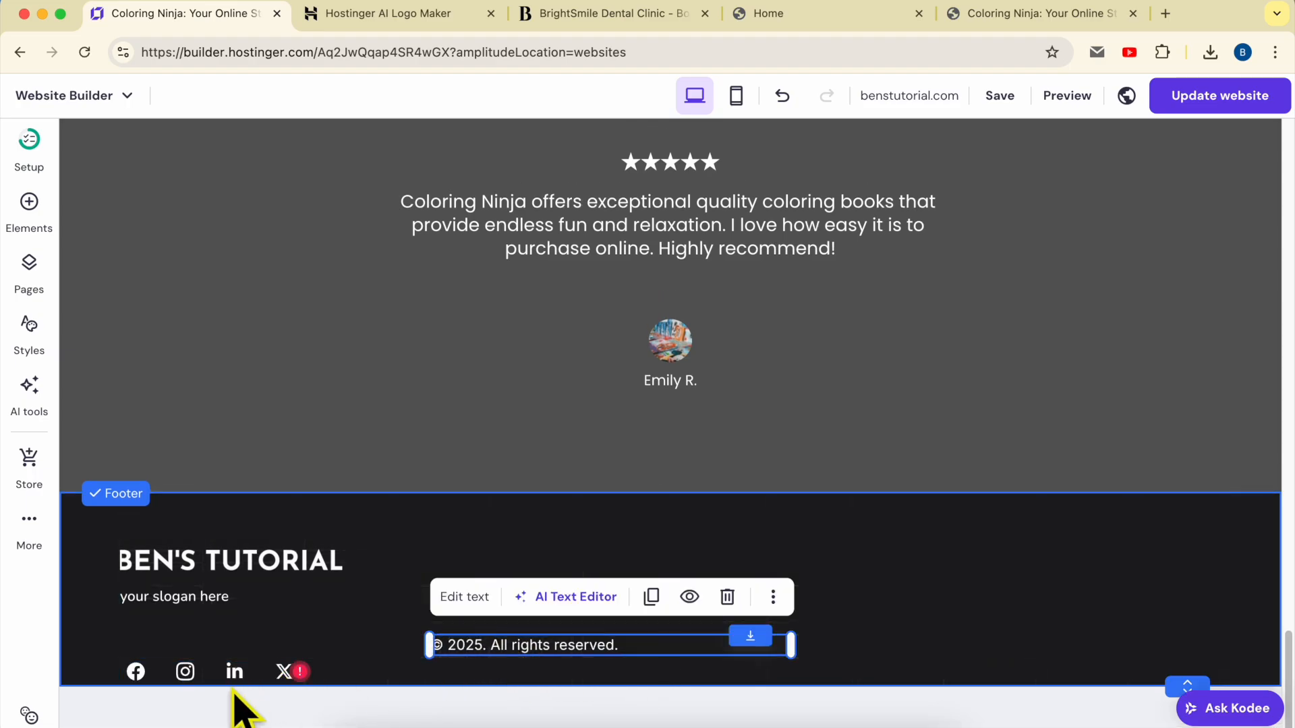
left_click_drag(225, 673, 250, 644)
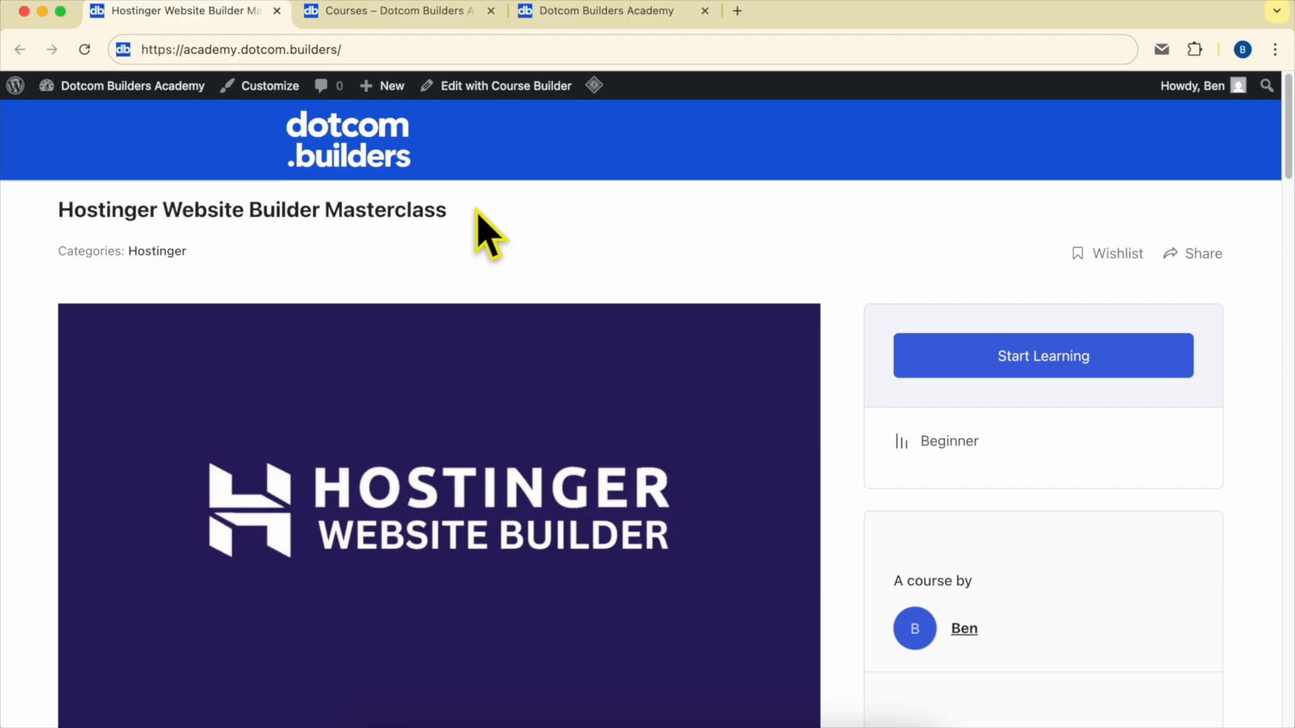
Browse the Masterclass course page, expanding the Editing Page Content lessons
scroll(479, 214, "down", 15)
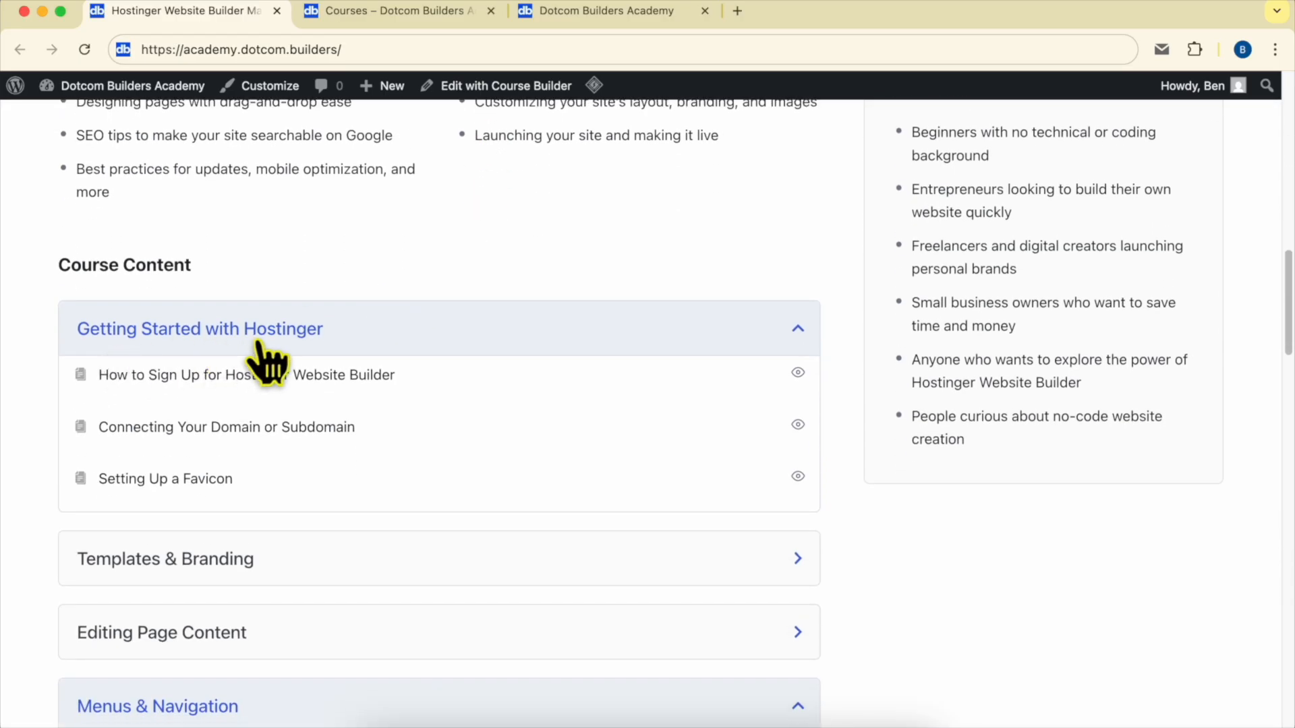
scroll(140, 323, "down", 5)
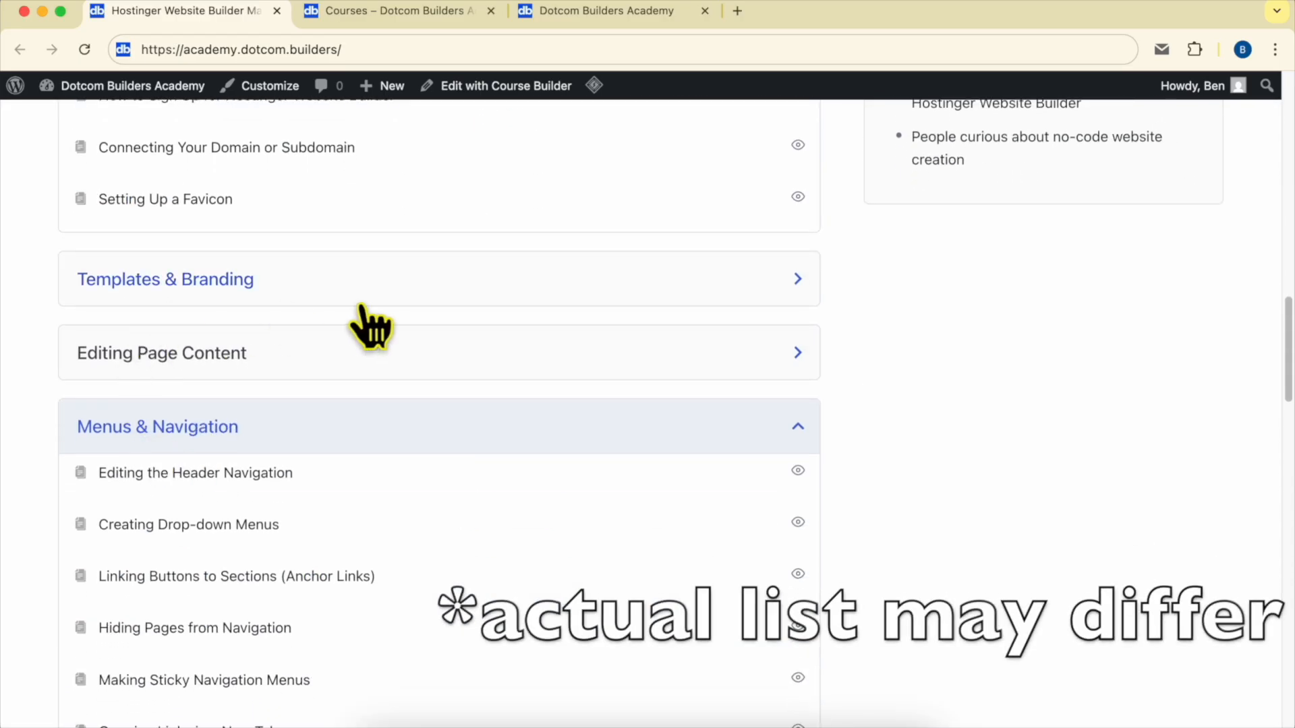
scroll(161, 365, "down", 2)
left_click(234, 237)
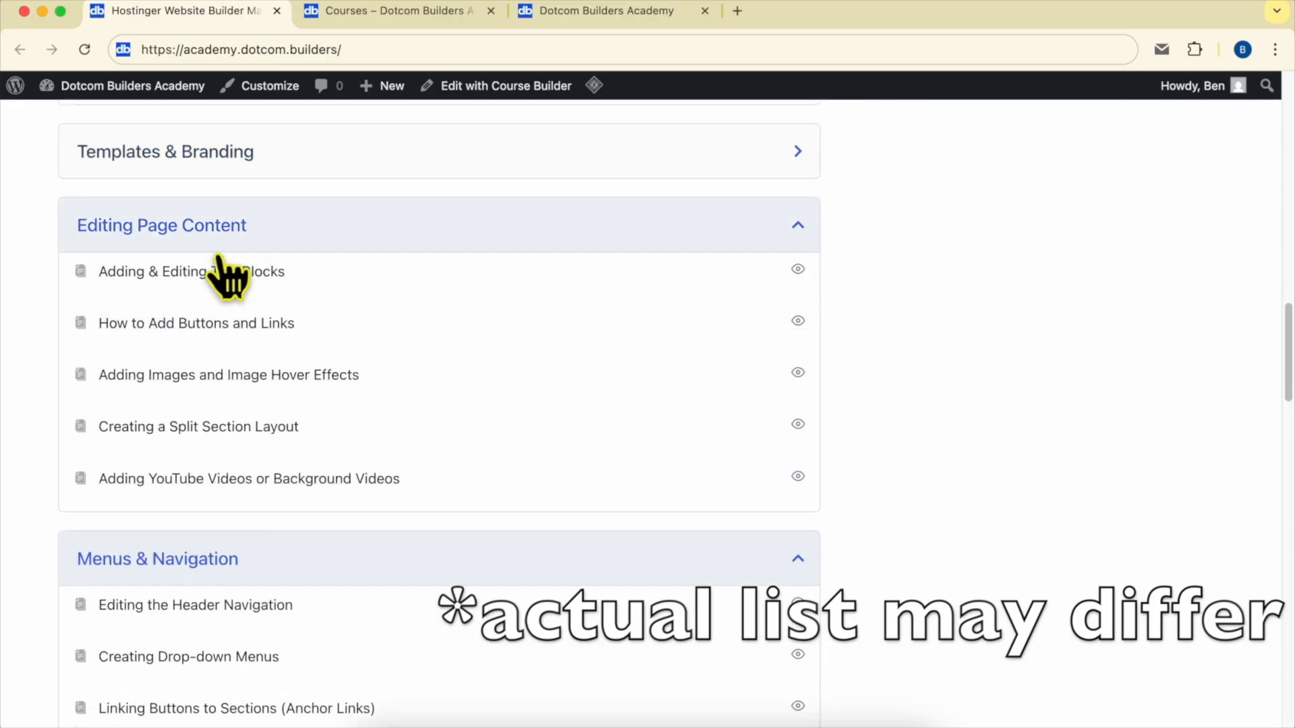
scroll(275, 448, "down", 5)
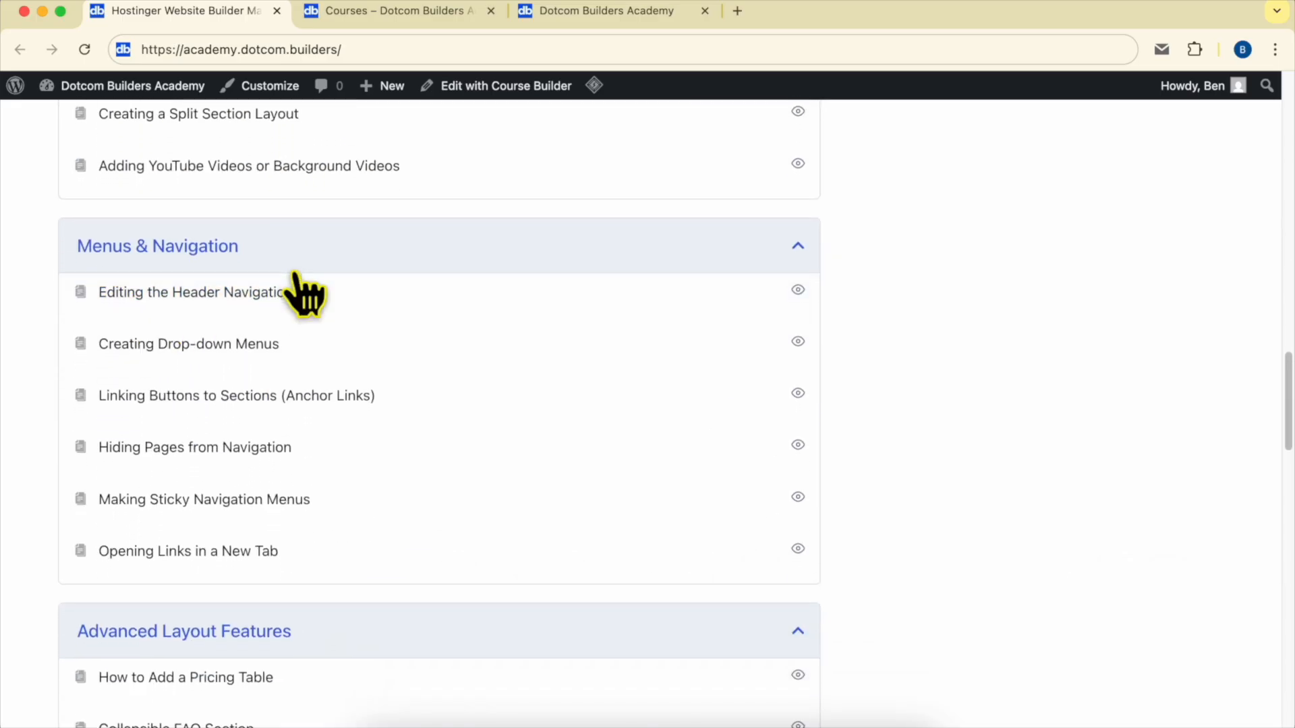
scroll(303, 290, "down", 7)
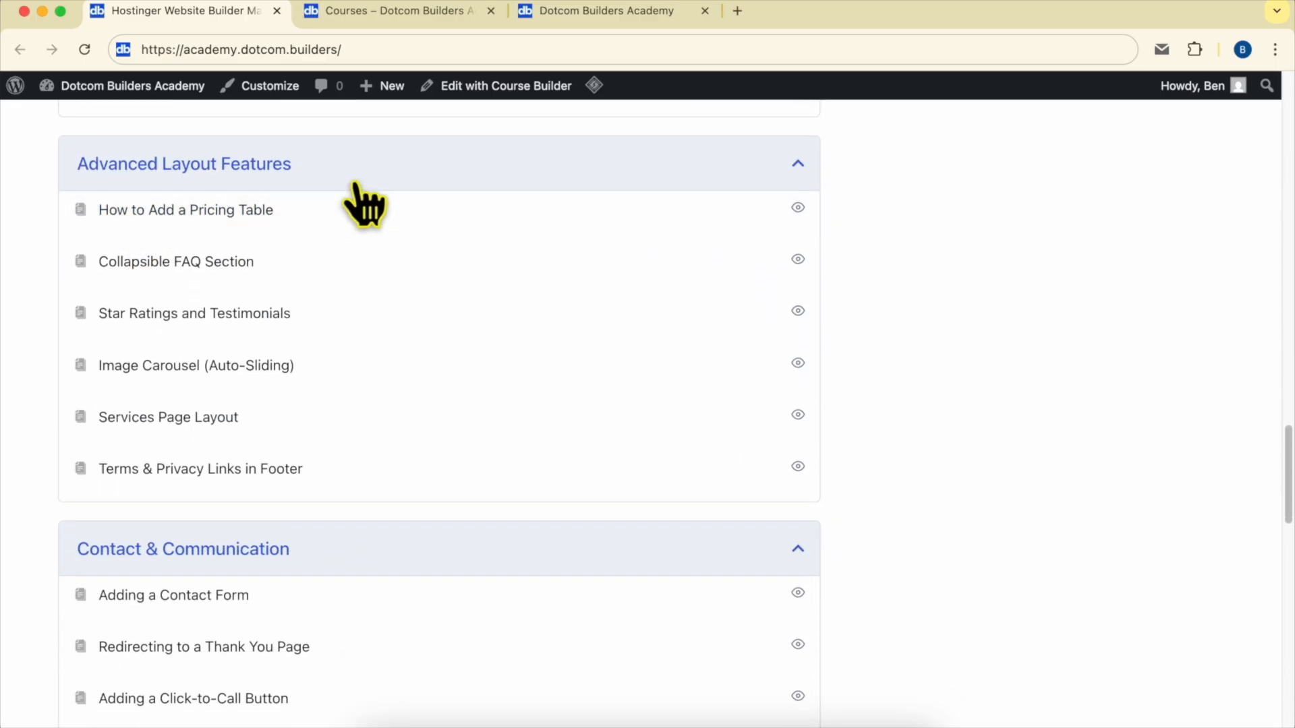
scroll(364, 203, "down", 6)
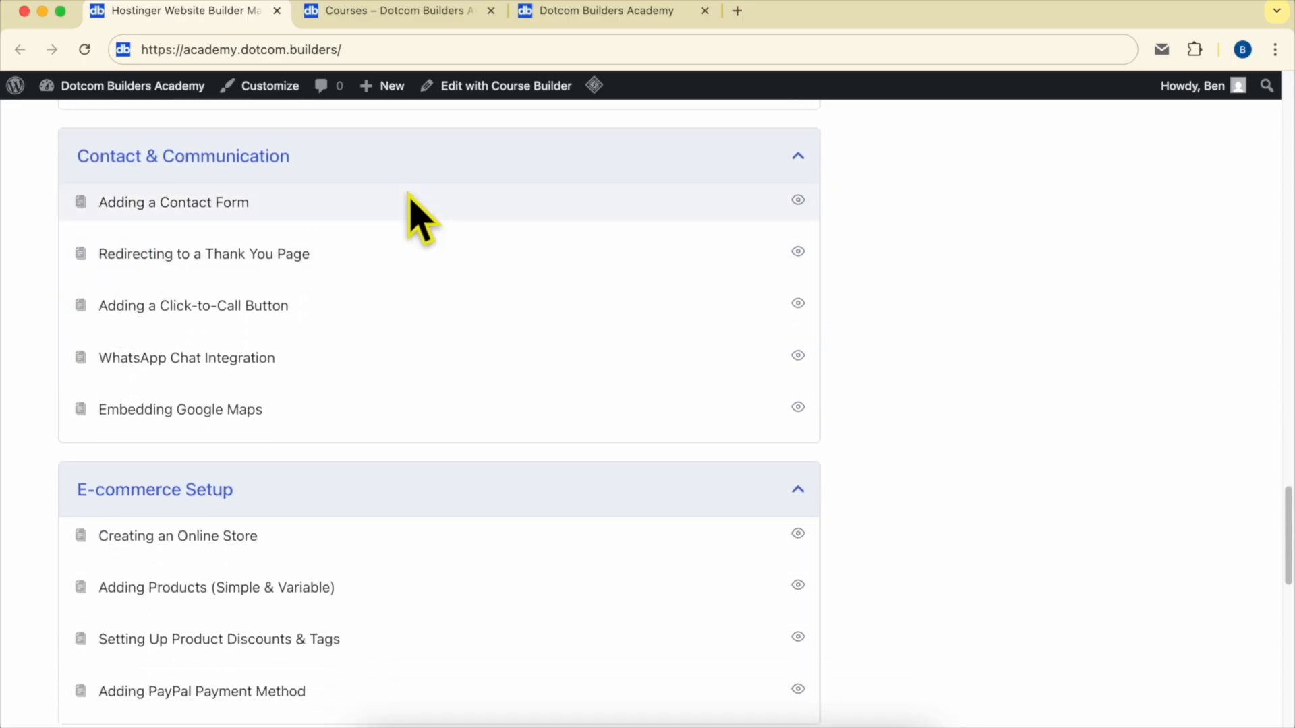
scroll(375, 266, "down", 7)
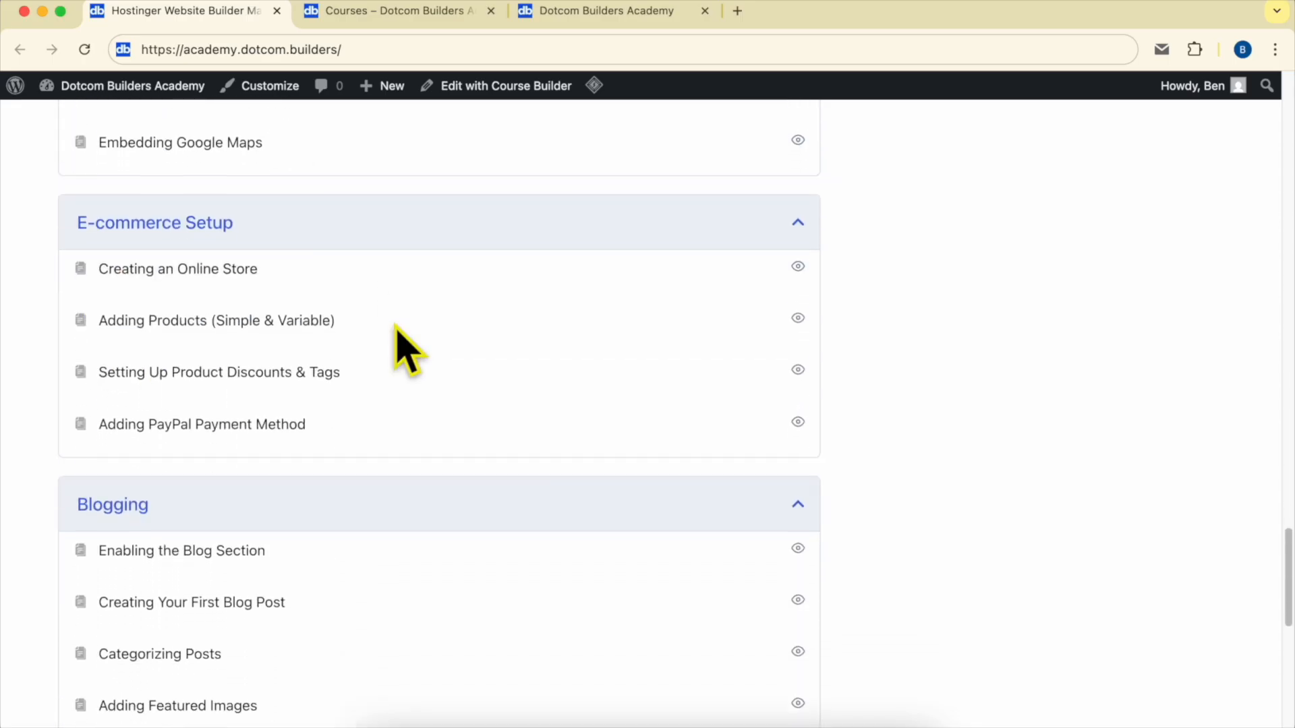
scroll(97, 391, "down", 6)
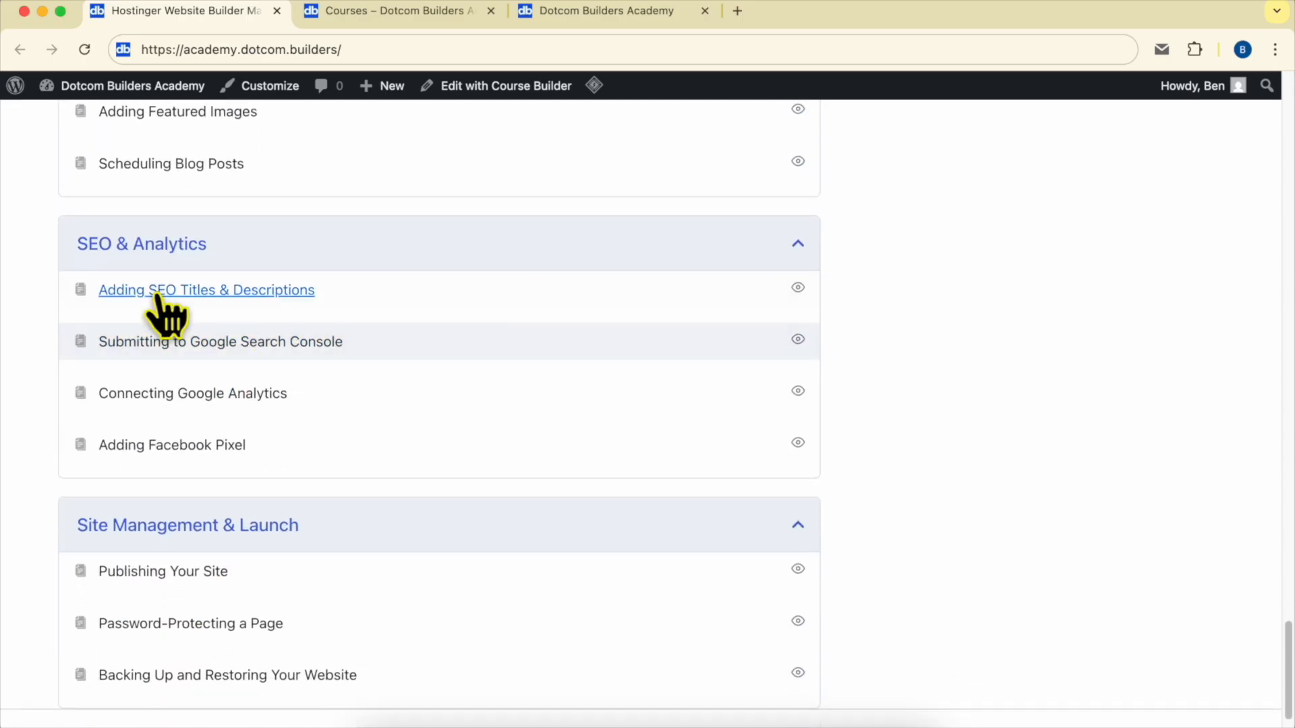
scroll(260, 391, "down", 1)
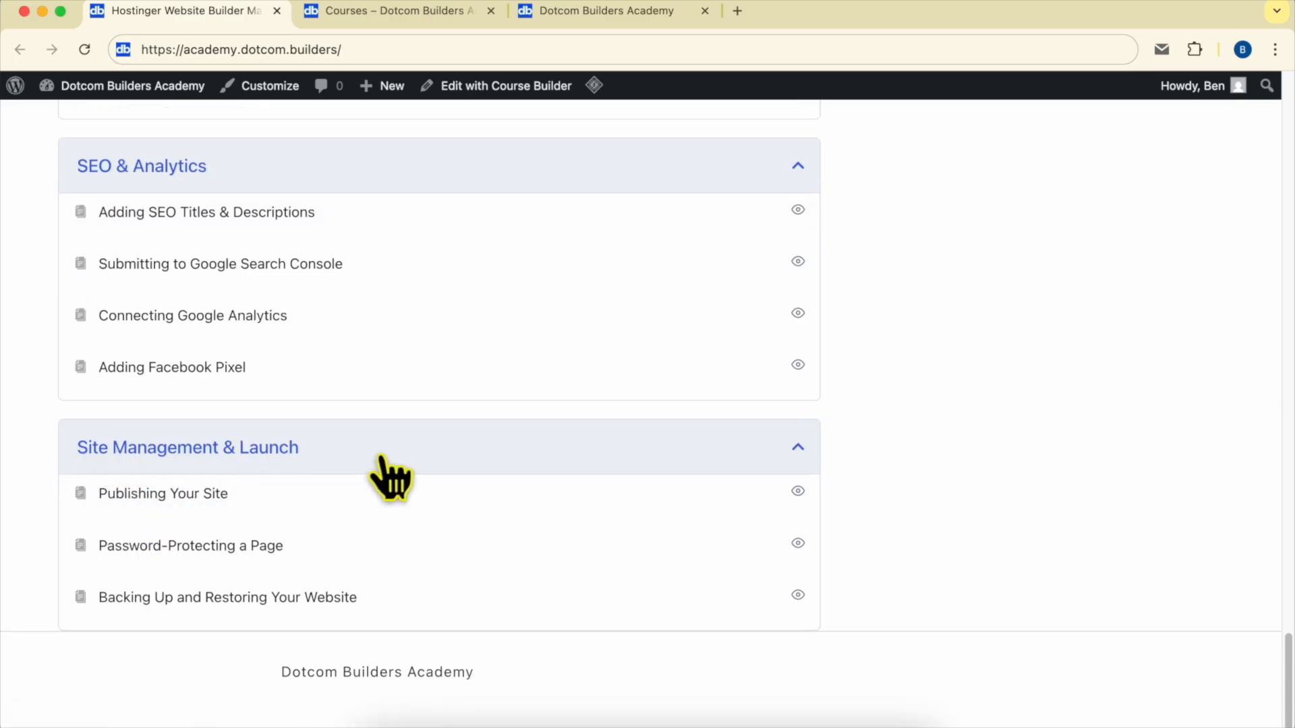
scroll(524, 484, "up", 20)
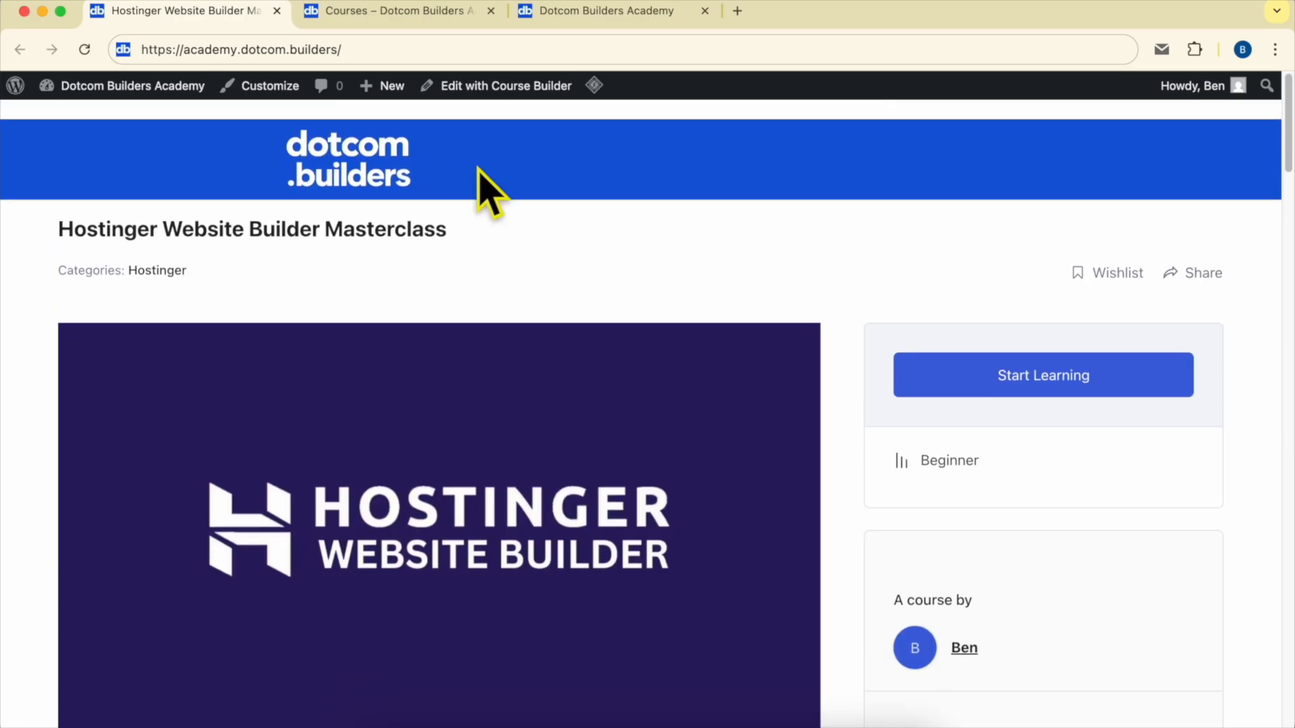
Show the Join Dotcom Builders Academy page, select its web address and view the sign-up form
left_click(390, 12)
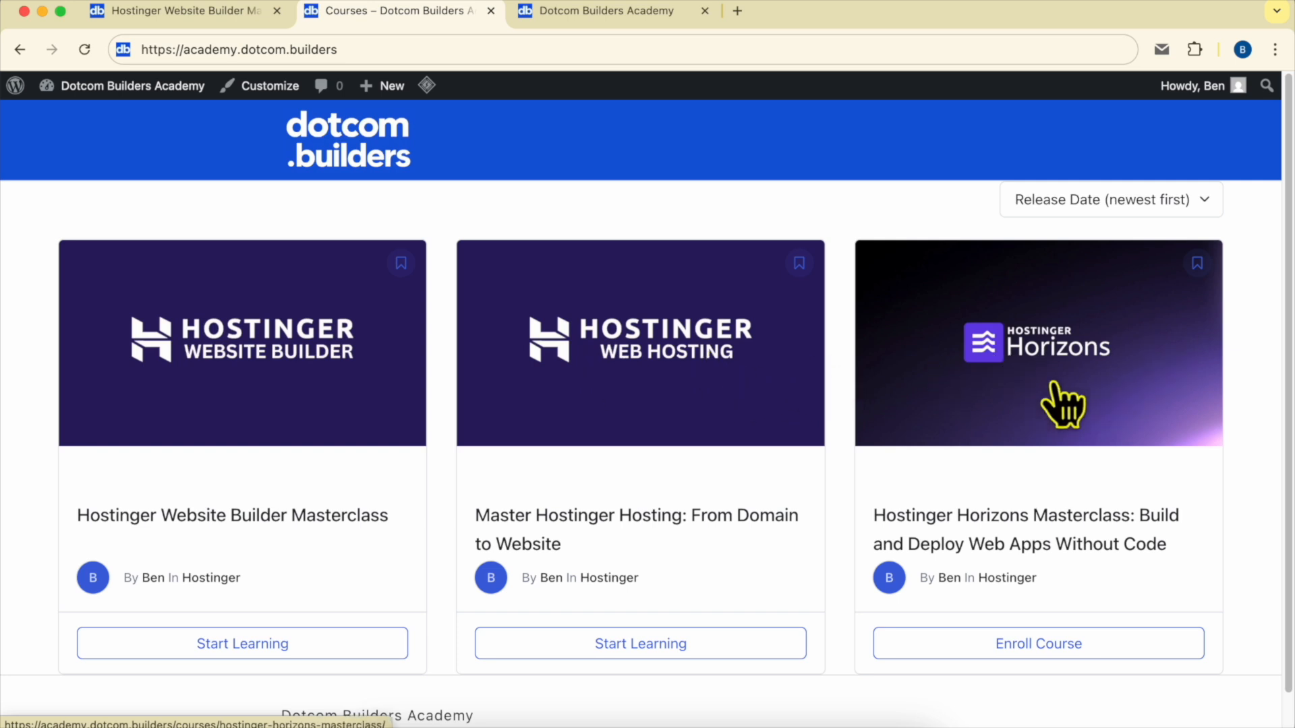
left_click(590, 11)
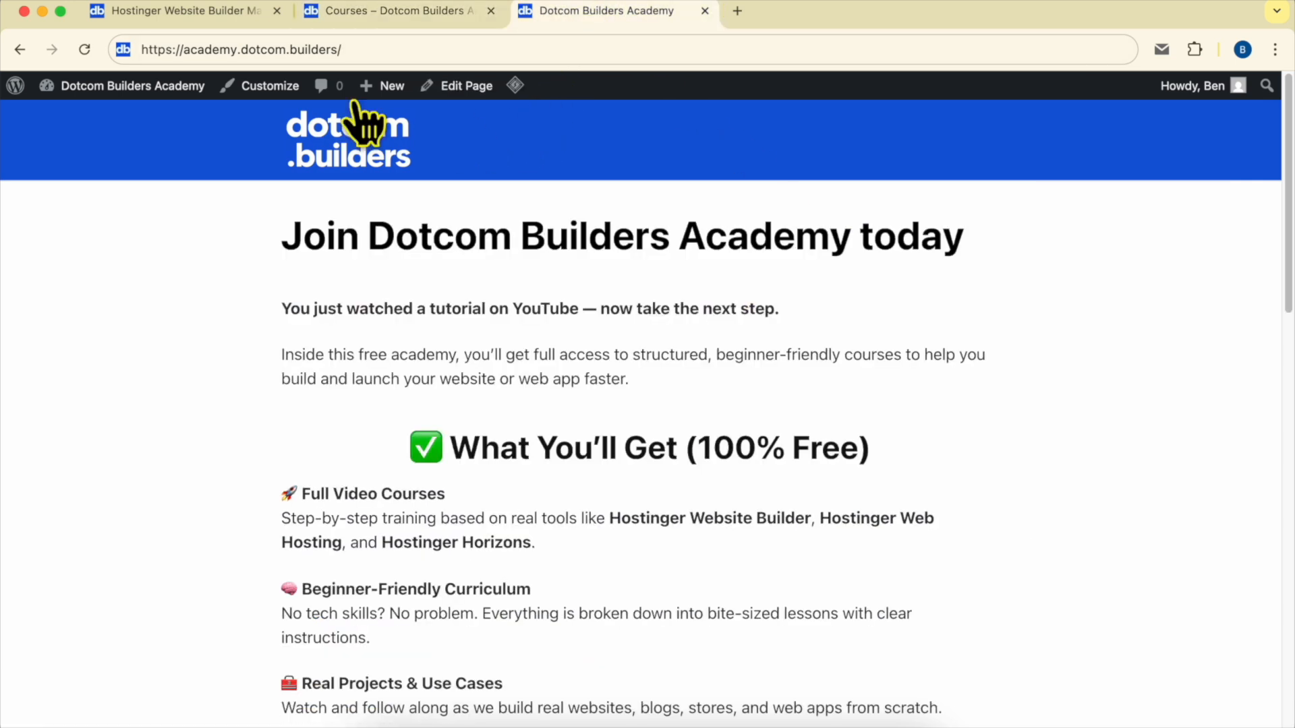
left_click_drag(164, 49, 499, 40)
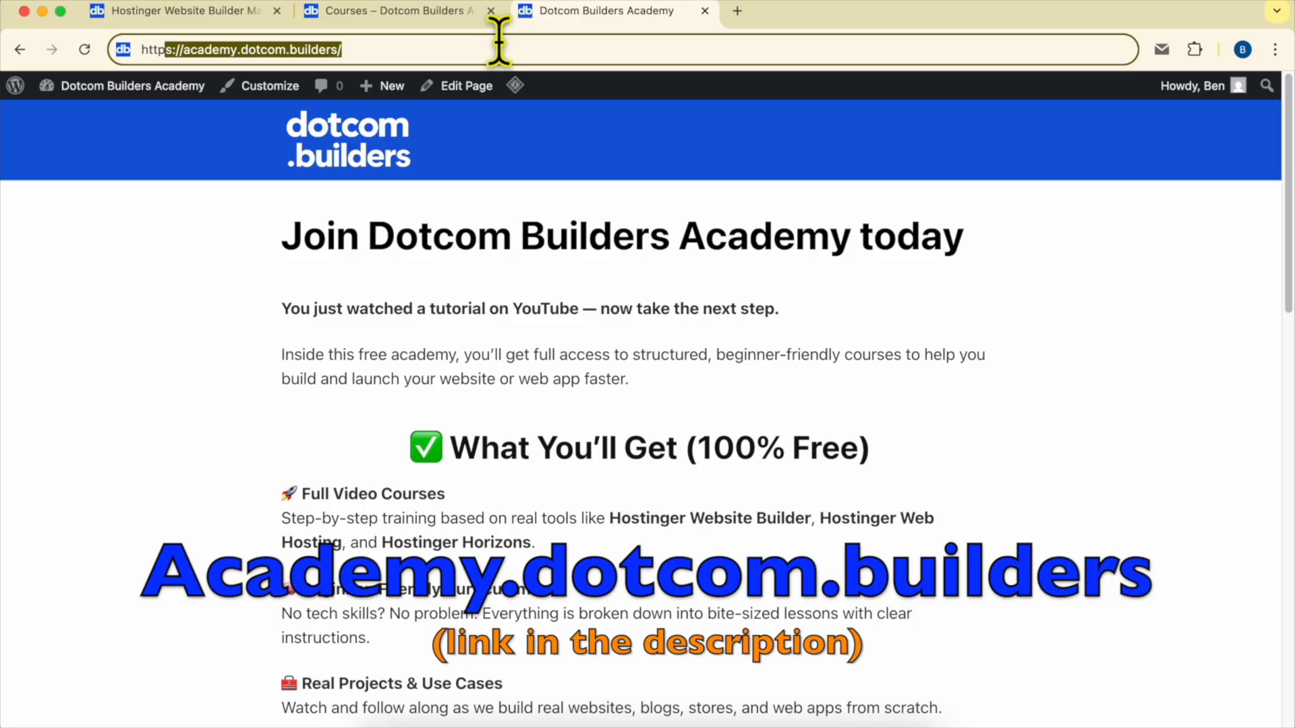
scroll(765, 361, "down", 15)
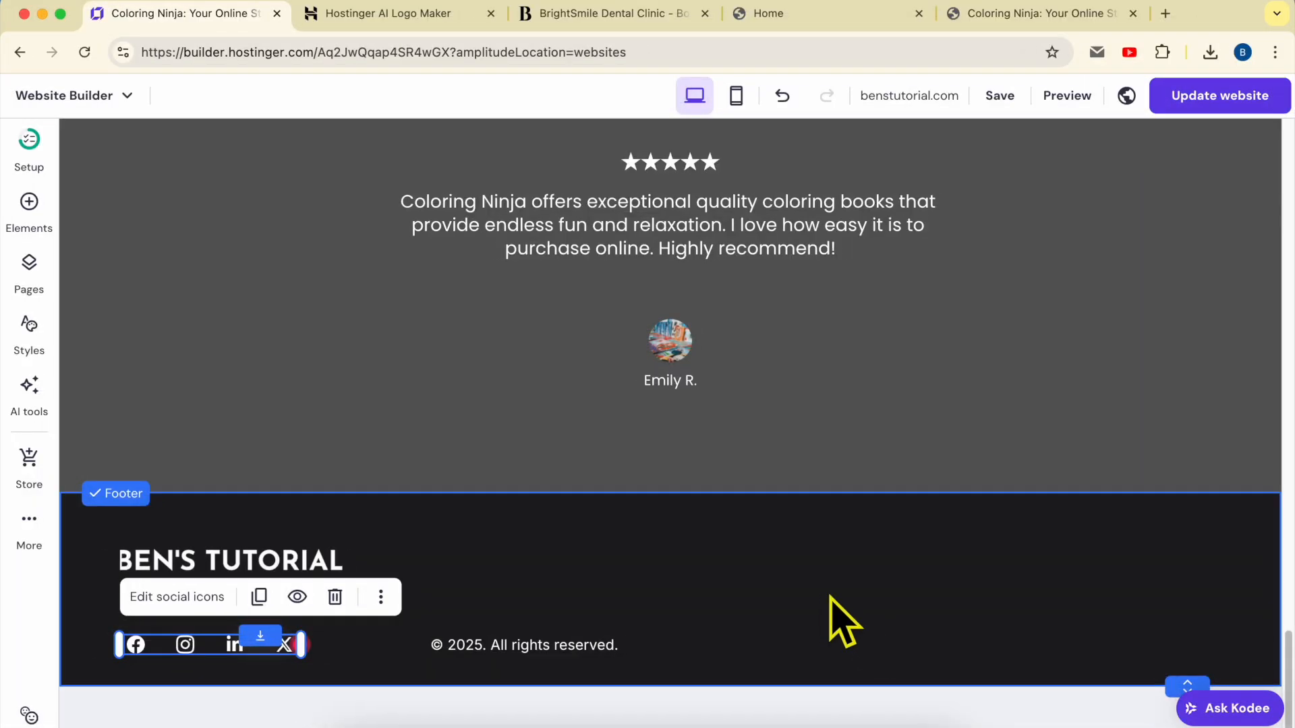
Make the footer taller and move the copyright line to its lower-left corner
left_click_drag(1180, 684, 1180, 727)
scroll(1025, 469, "down", 2)
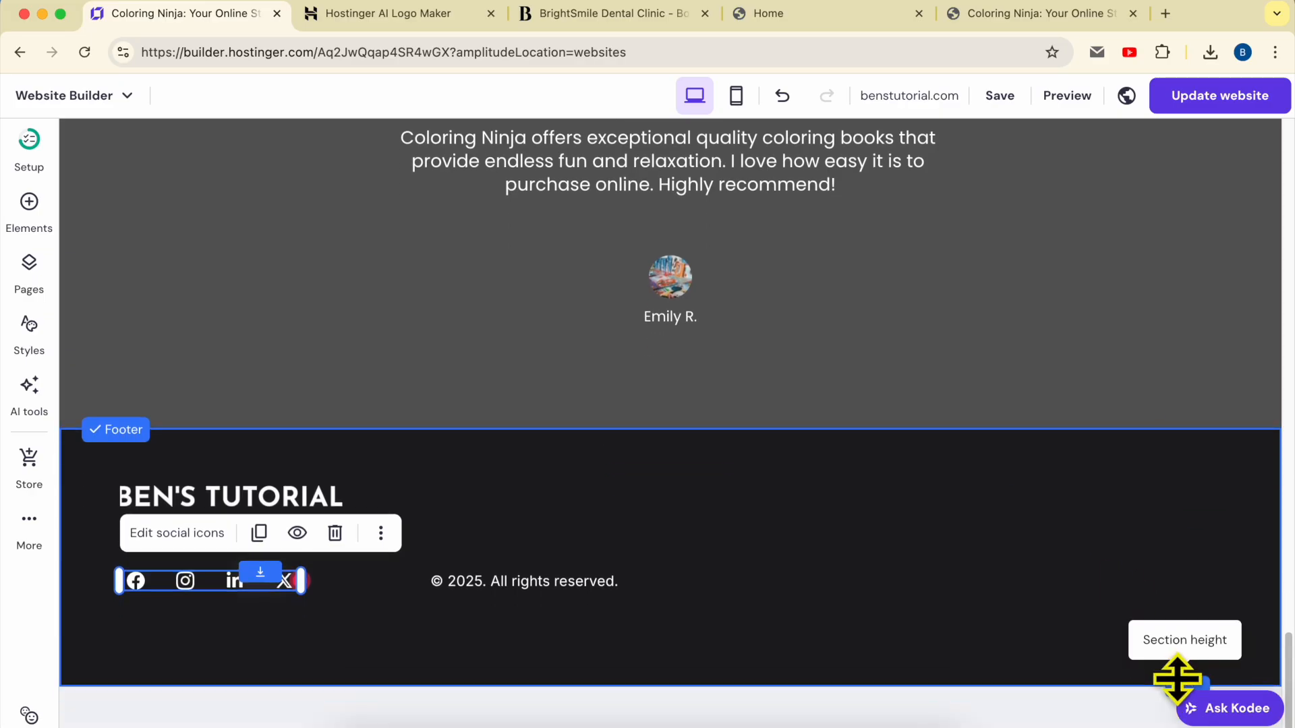
left_click_drag(1176, 682, 1174, 698)
left_click_drag(566, 584, 244, 672)
Set the copyright line's font size to 13
double_click(244, 672)
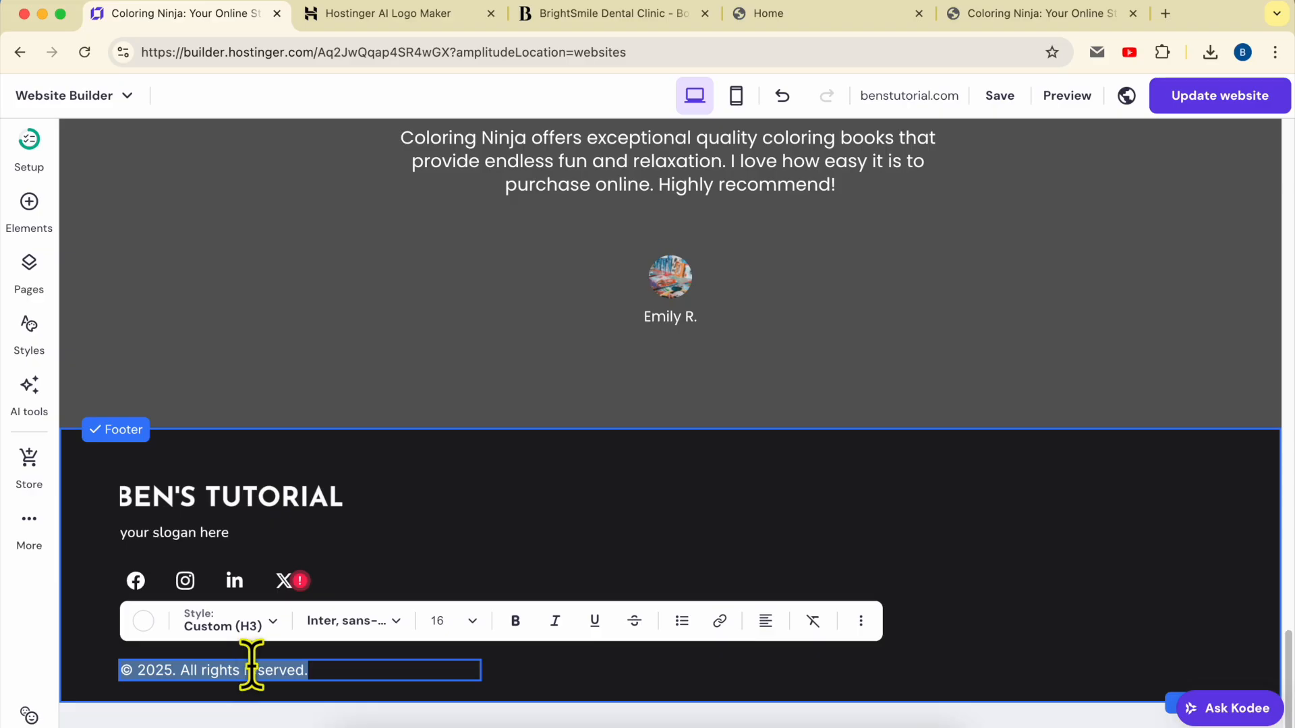
left_click(445, 620)
type("10")
key("BackSpace")
key("BackSpace")
type("13")
key("BackSpace")
type("4")
key("BackSpace")
type("5")
key("BackSpace")
type("4")
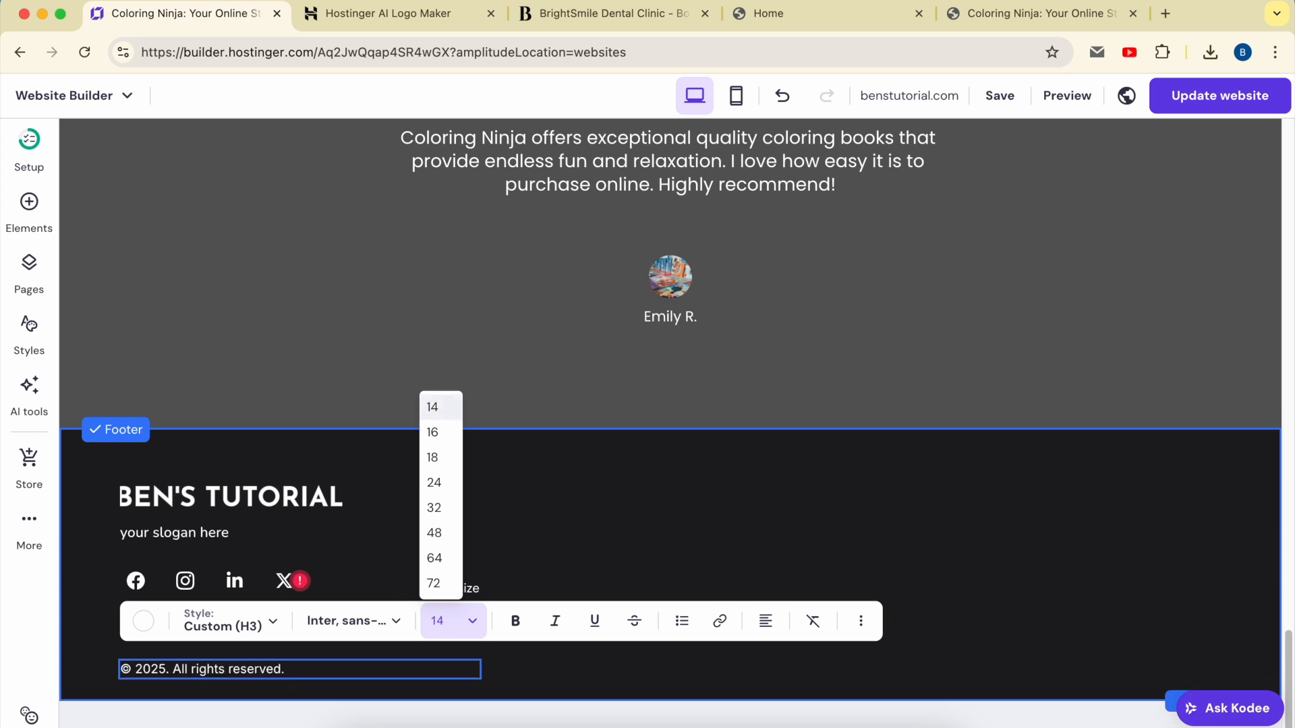
key("BackSpace")
type("3")
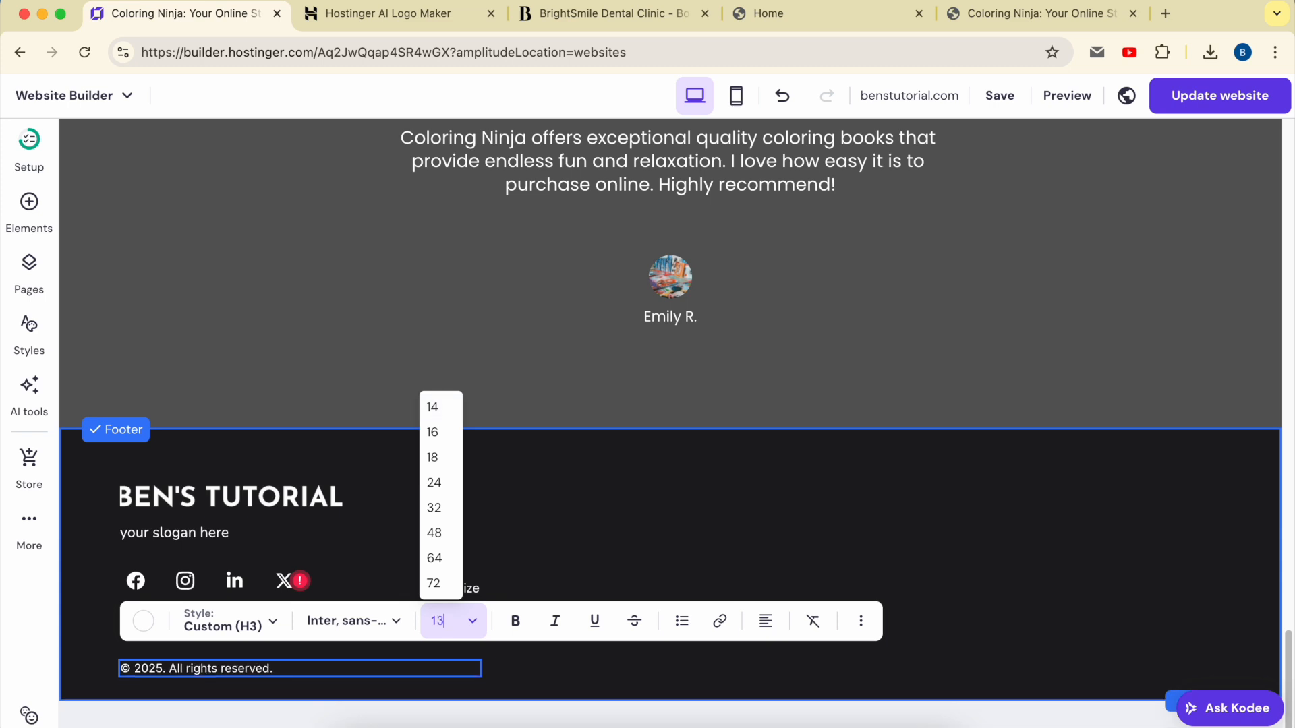
left_click(607, 569)
left_click(654, 578)
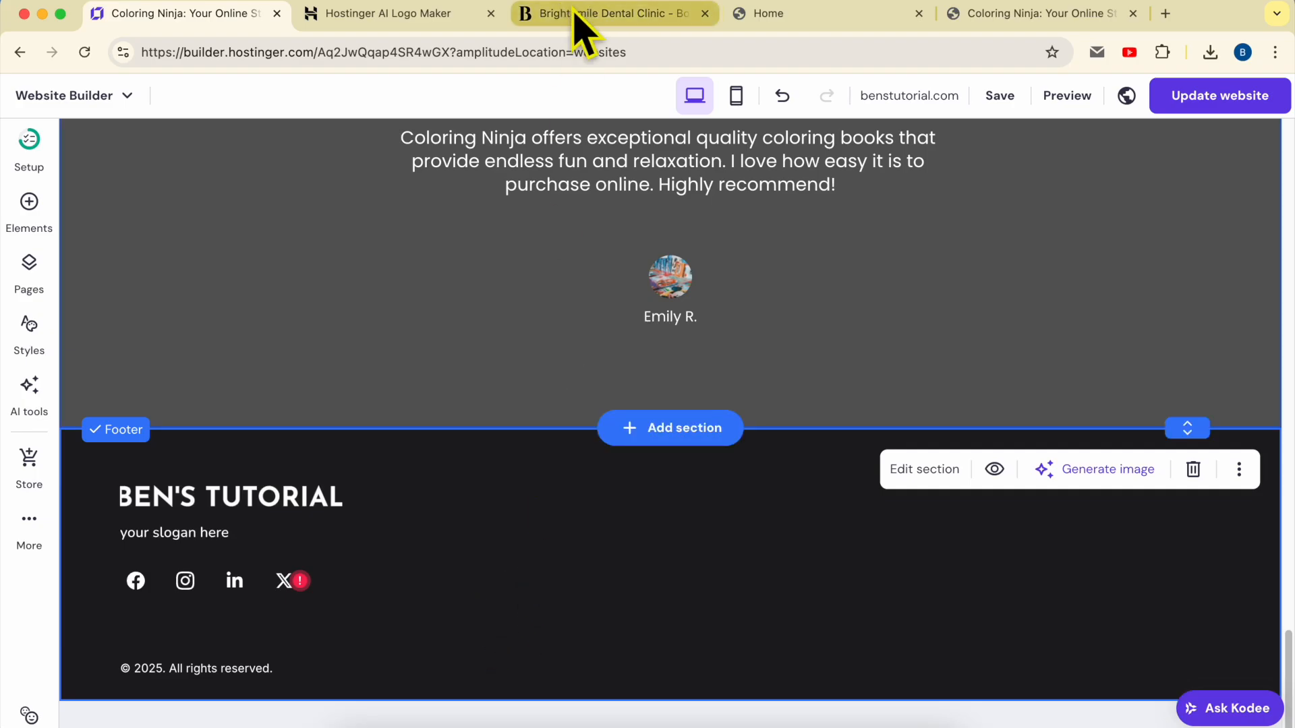
left_click(405, 13)
left_click(596, 19)
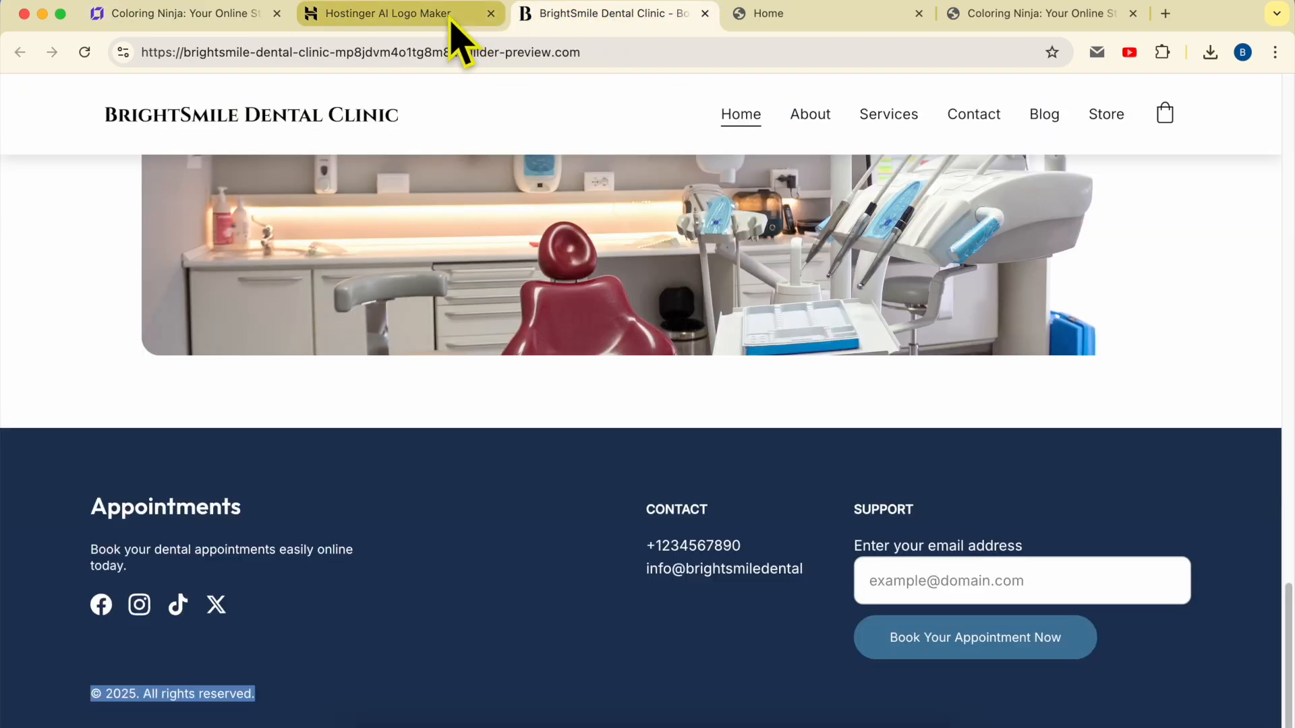
Close the AI Logo Maker page and add a footer text box reading 'contact'
left_click(491, 14)
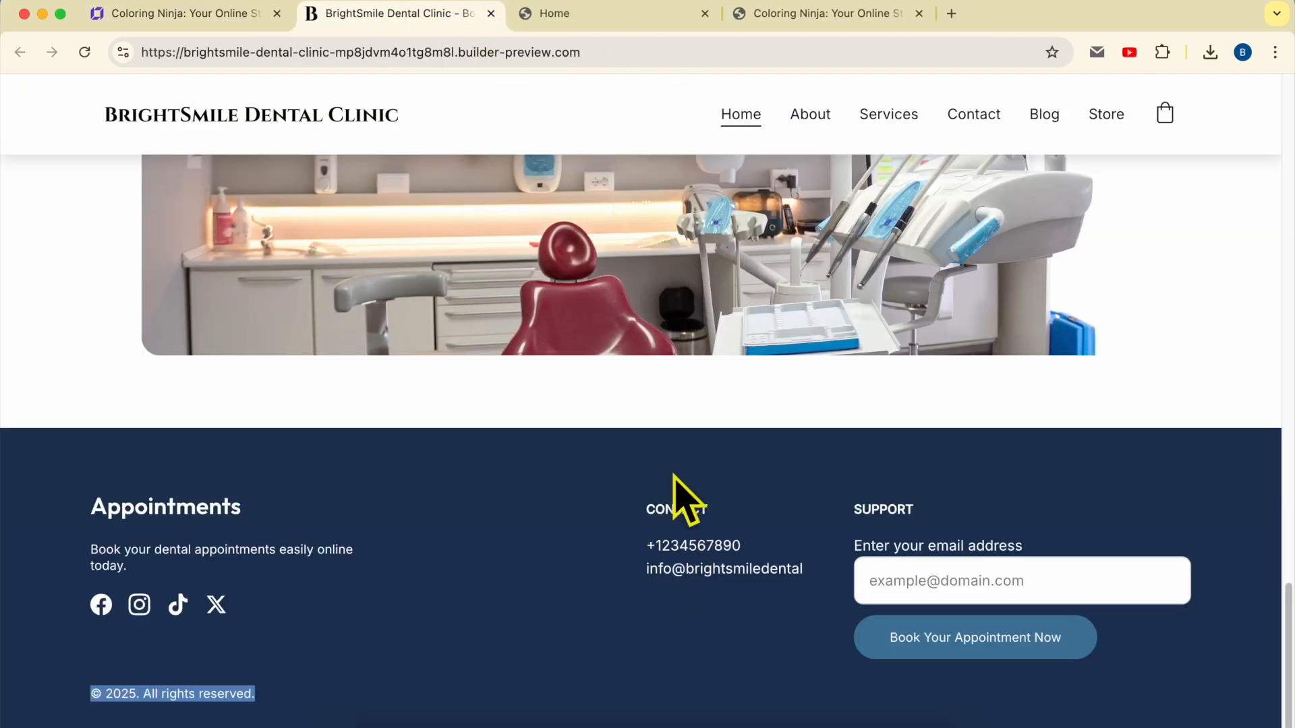
left_click(185, 15)
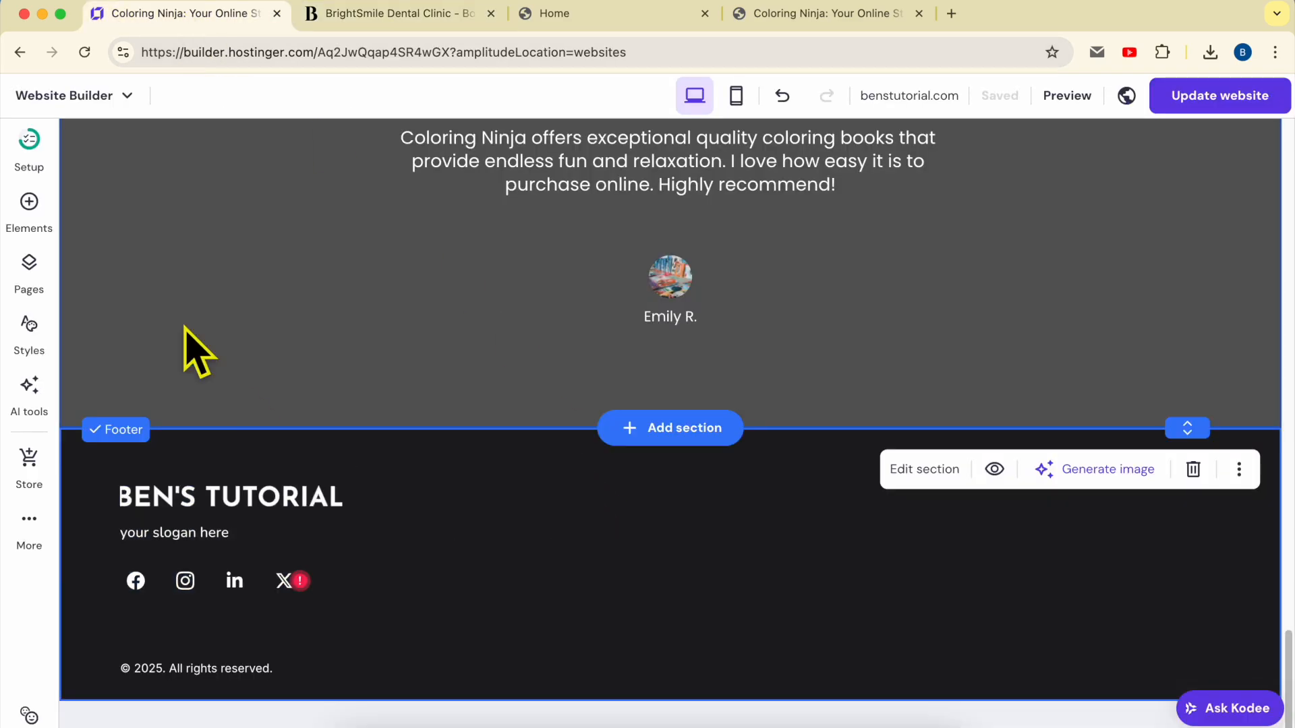
left_click(29, 202)
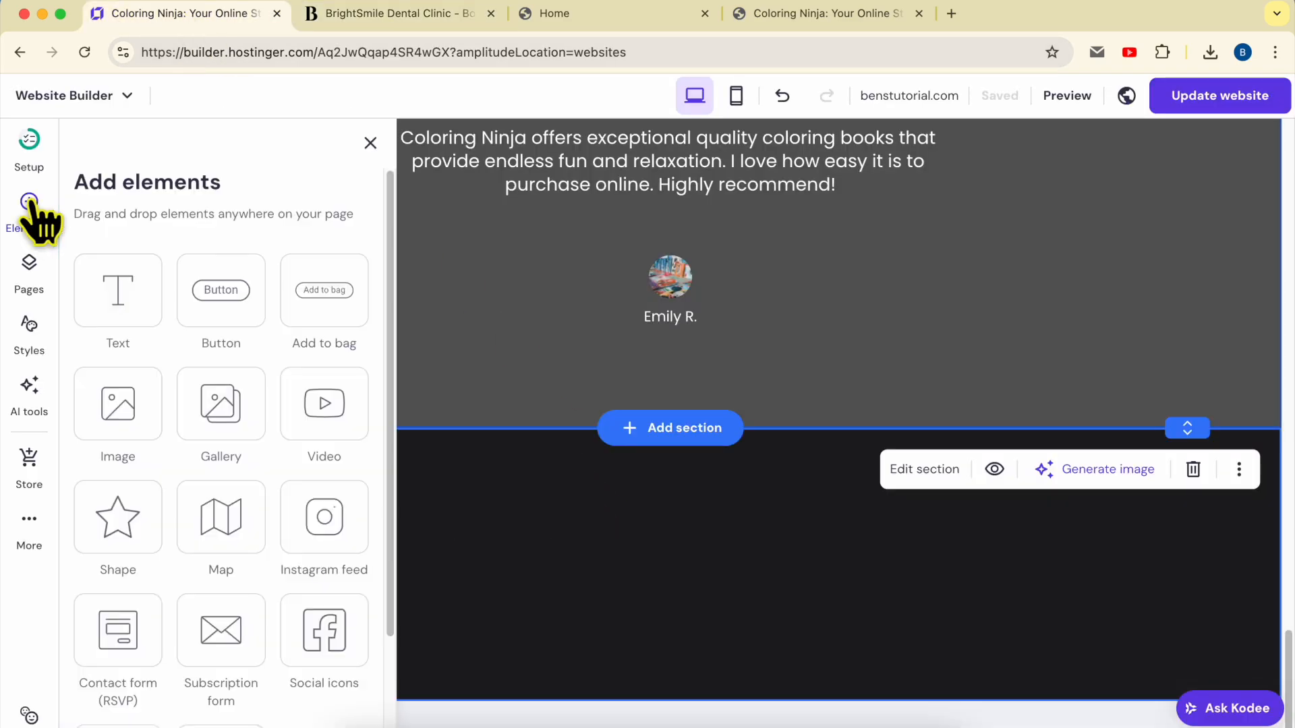
left_click_drag(116, 289, 657, 520)
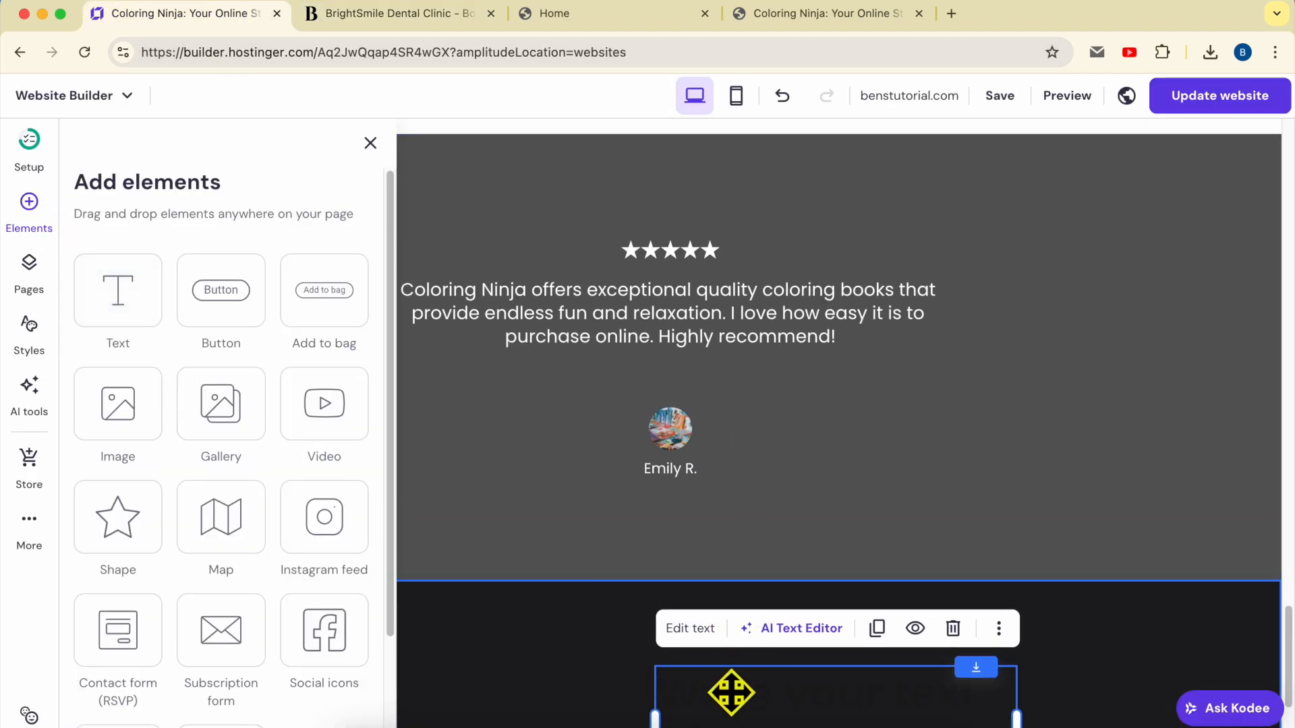
double_click(731, 694)
key("BackSpace")
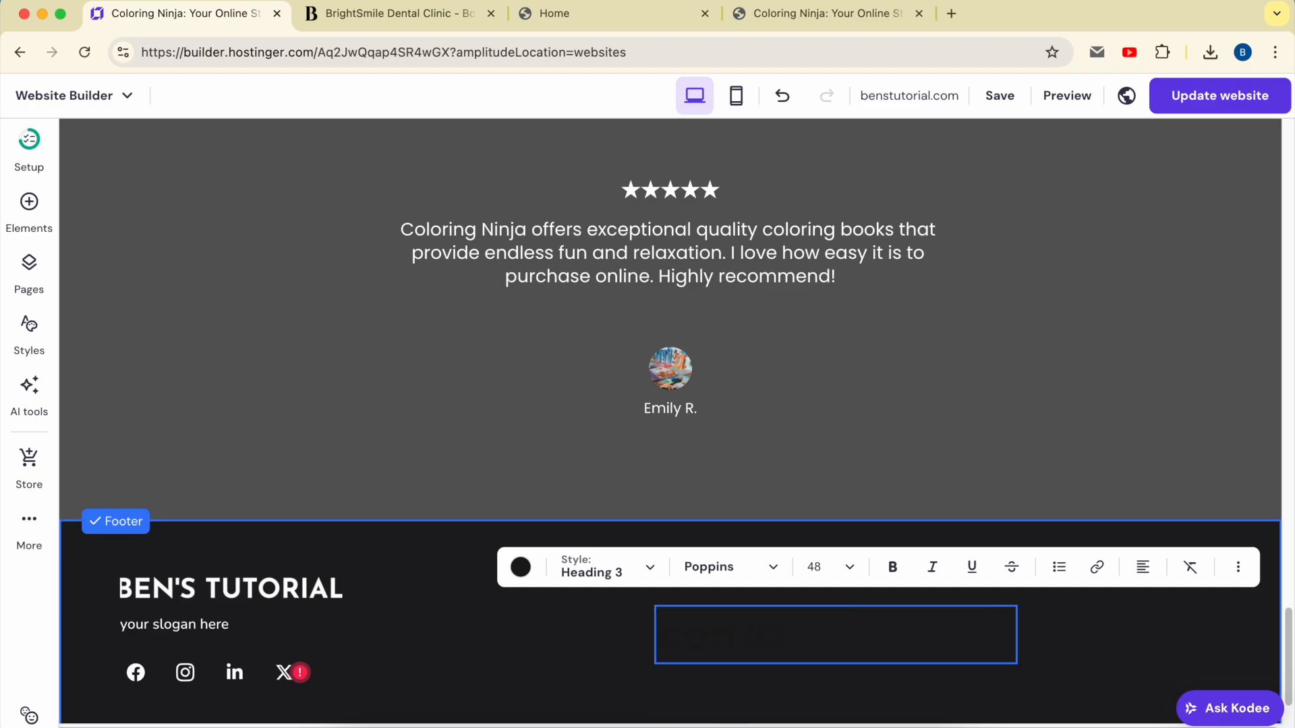
type("contact")
Make the 'contact' text white at size 16 and narrow its box to fit
double_click(746, 638)
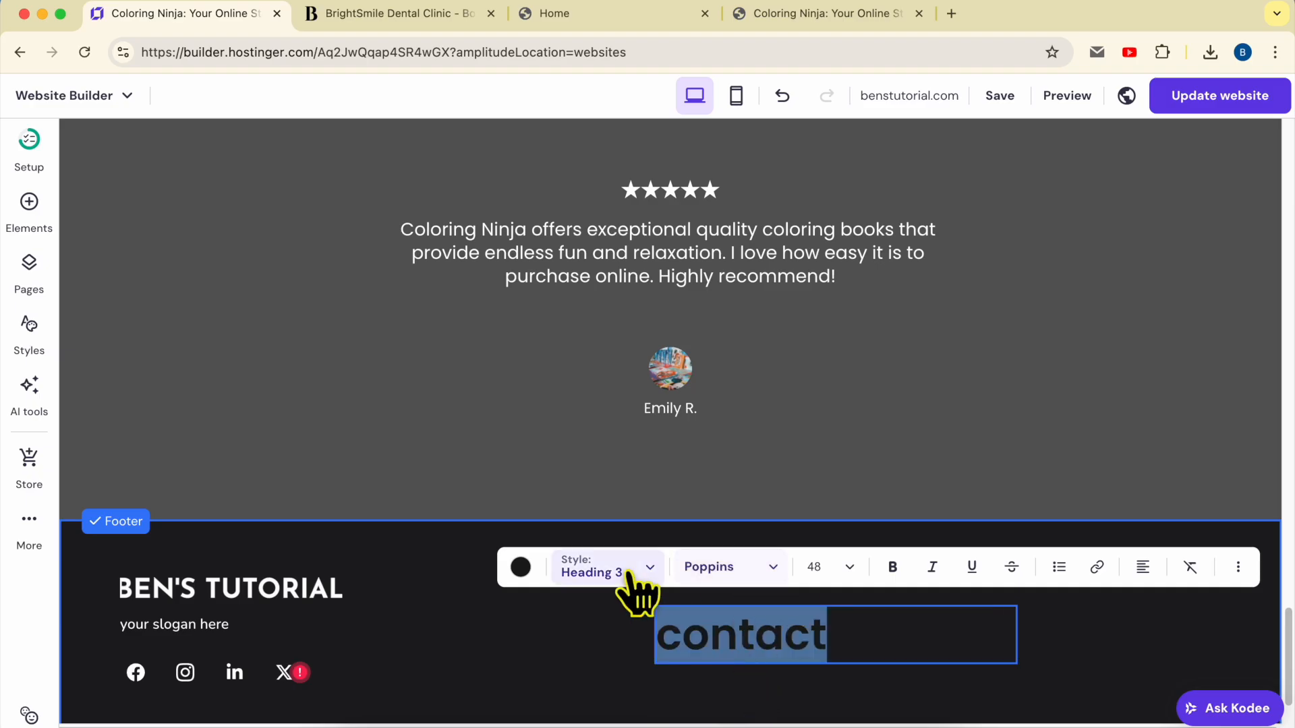
left_click(520, 567)
left_click(523, 200)
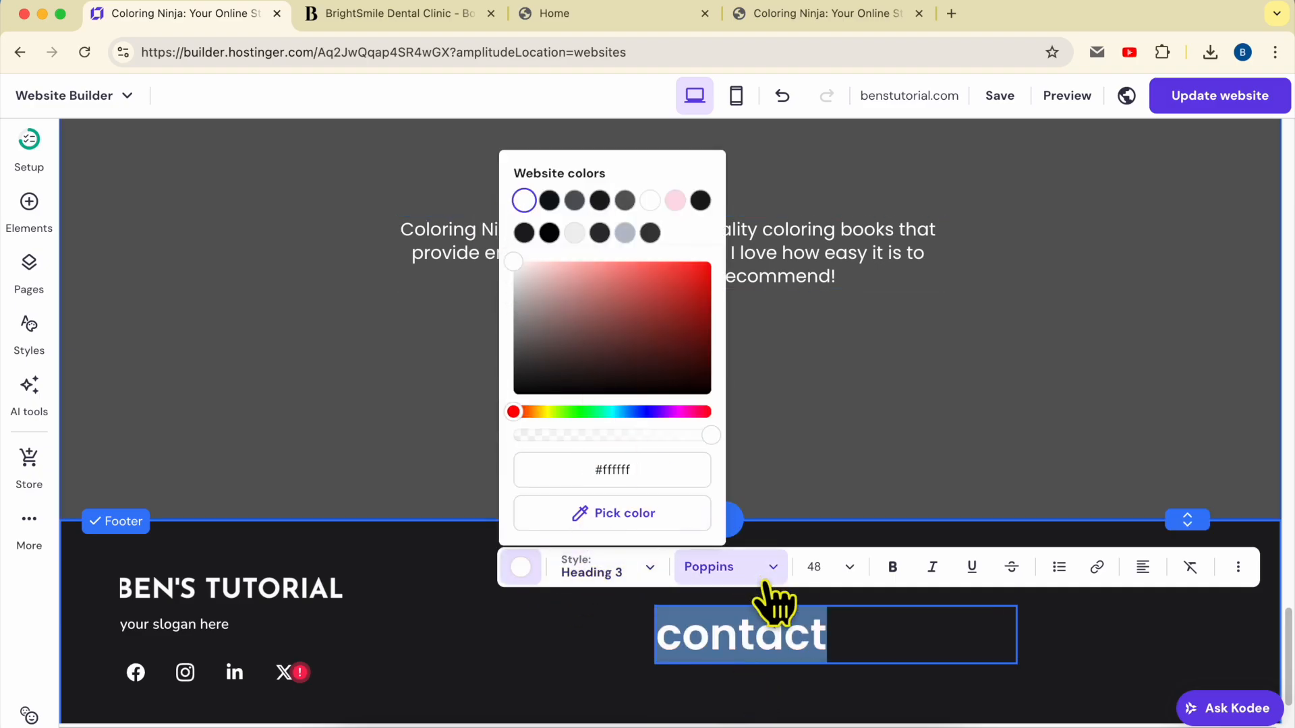
left_click(838, 567)
left_click(834, 567)
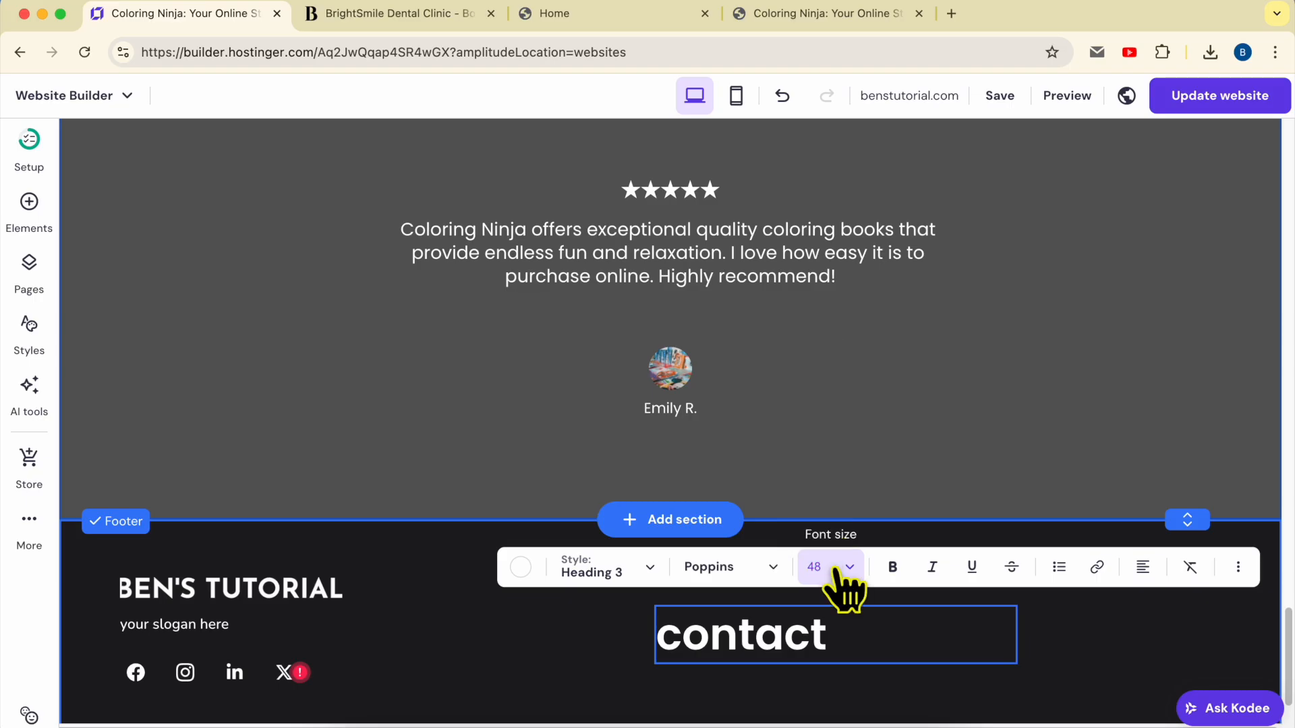
left_click(836, 570)
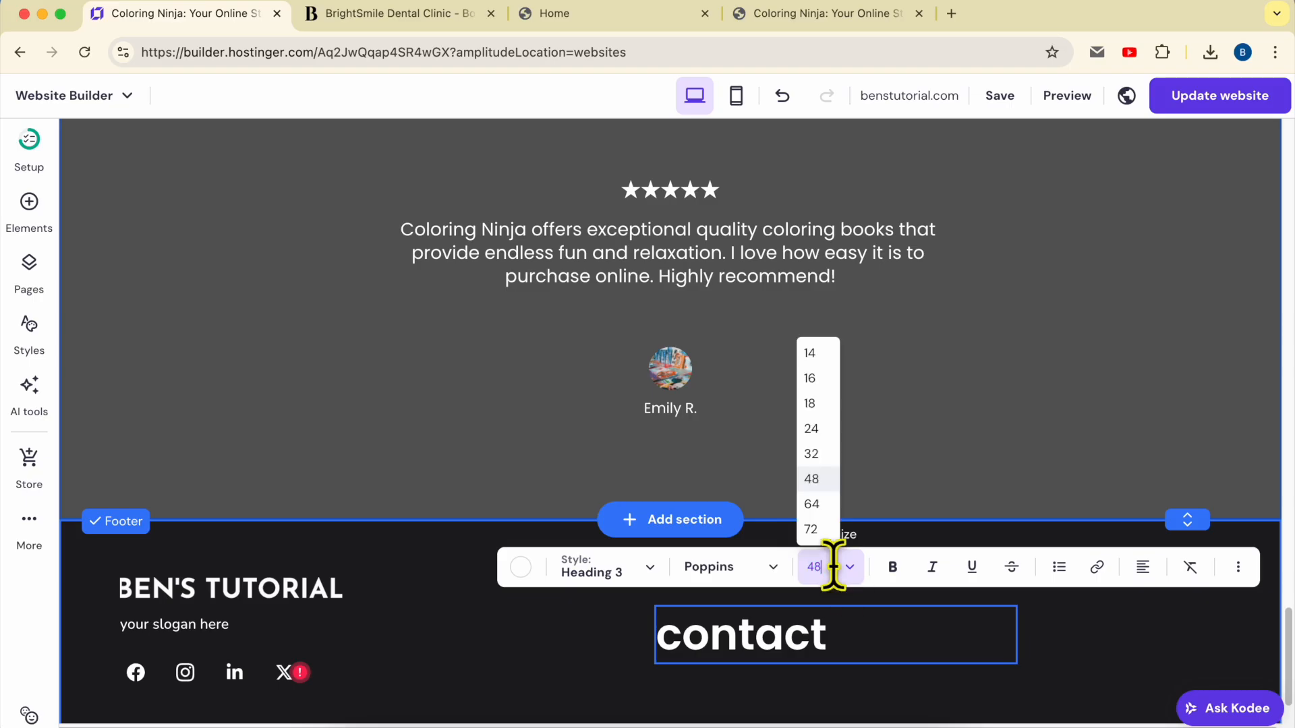
left_click(819, 376)
key("Escape")
left_click_drag(1017, 616, 760, 590)
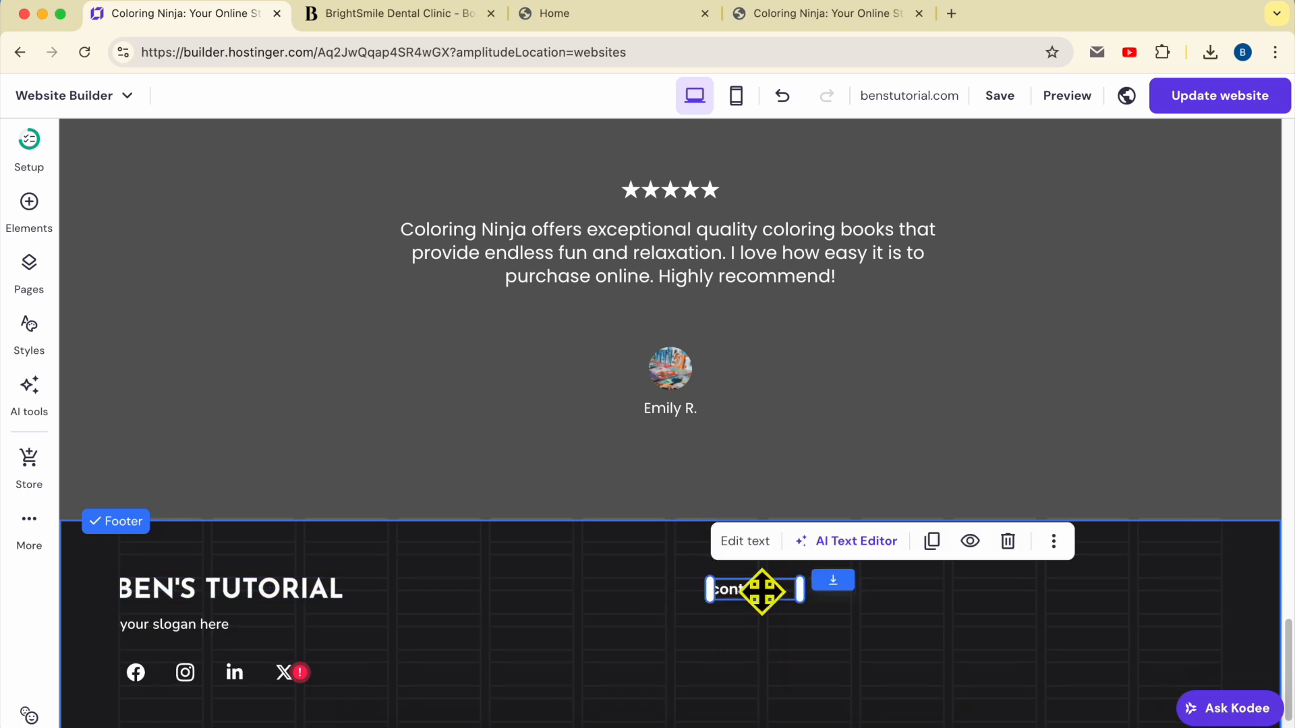
Add a placeholder phone number line under the contact heading in Poppins Regular
left_click(932, 540)
mouse_move(775, 598)
left_mouse_down()
mouse_move(774, 641)
mouse_move(757, 614)
left_mouse_up()
double_click(757, 614)
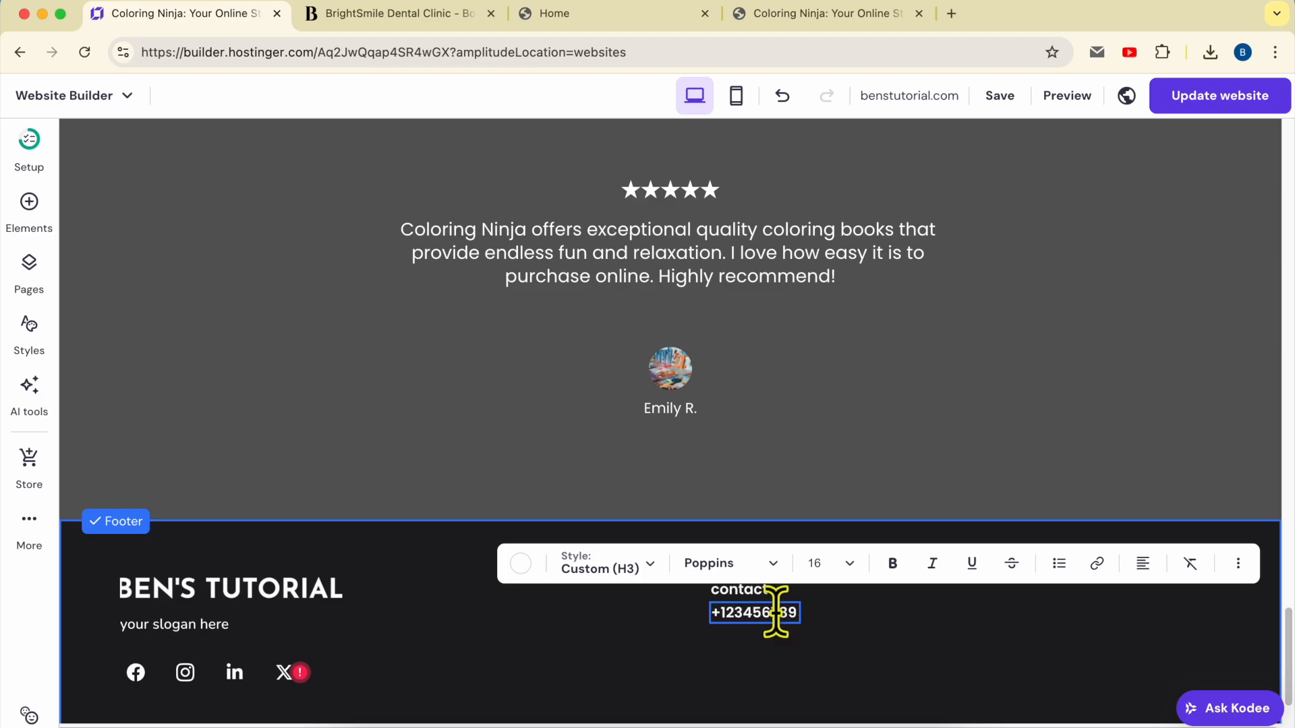
left_click(849, 565)
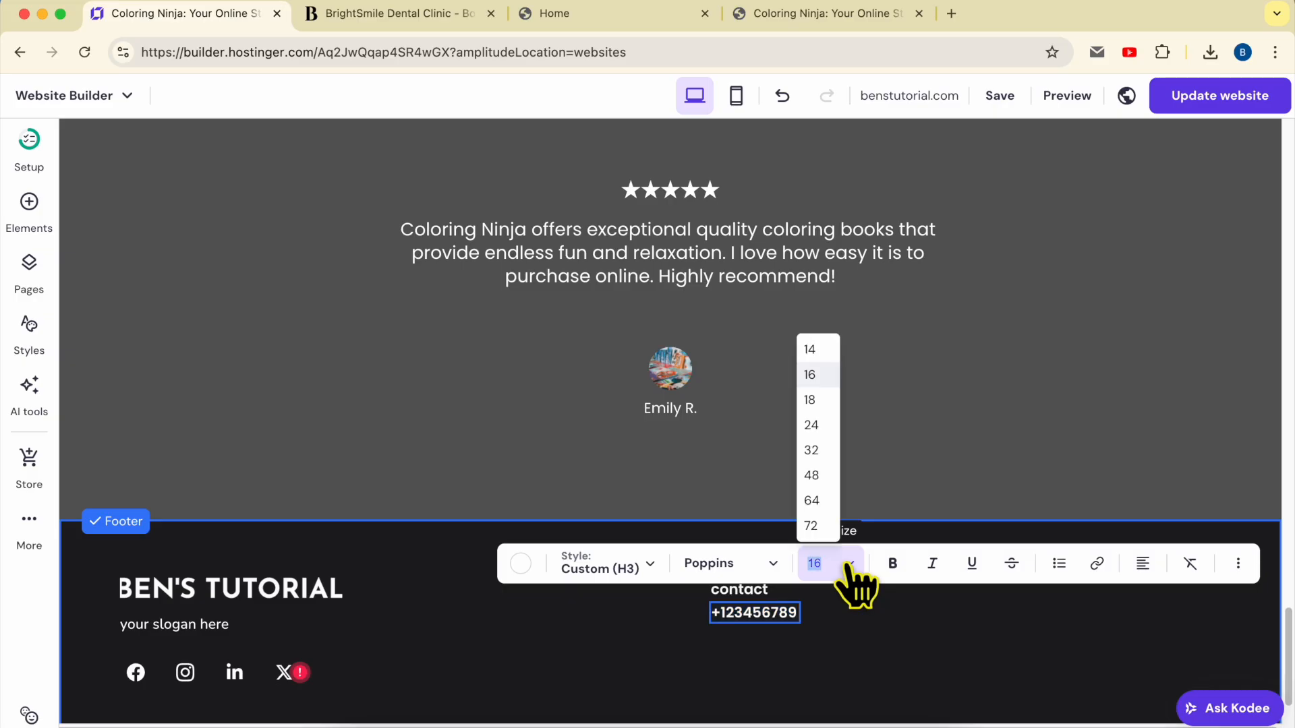
left_click(749, 567)
mouse_move(768, 205)
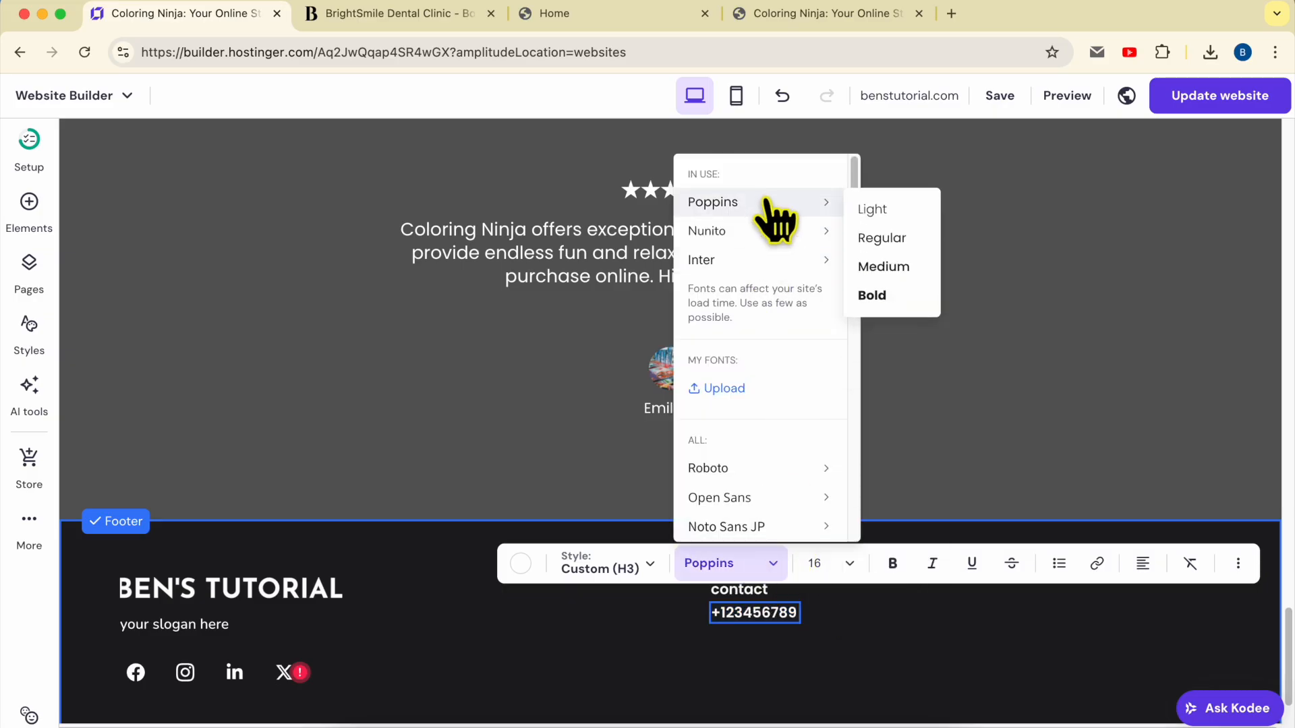
left_click(900, 240)
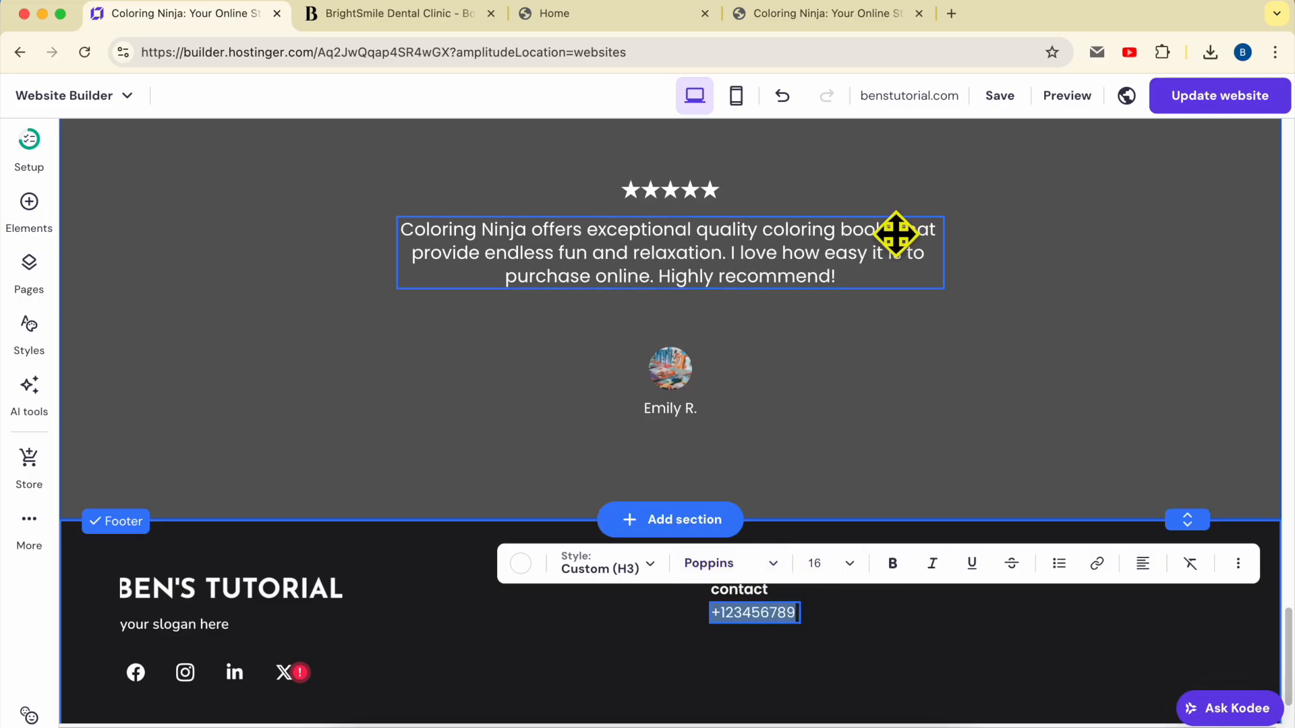
left_click(833, 664)
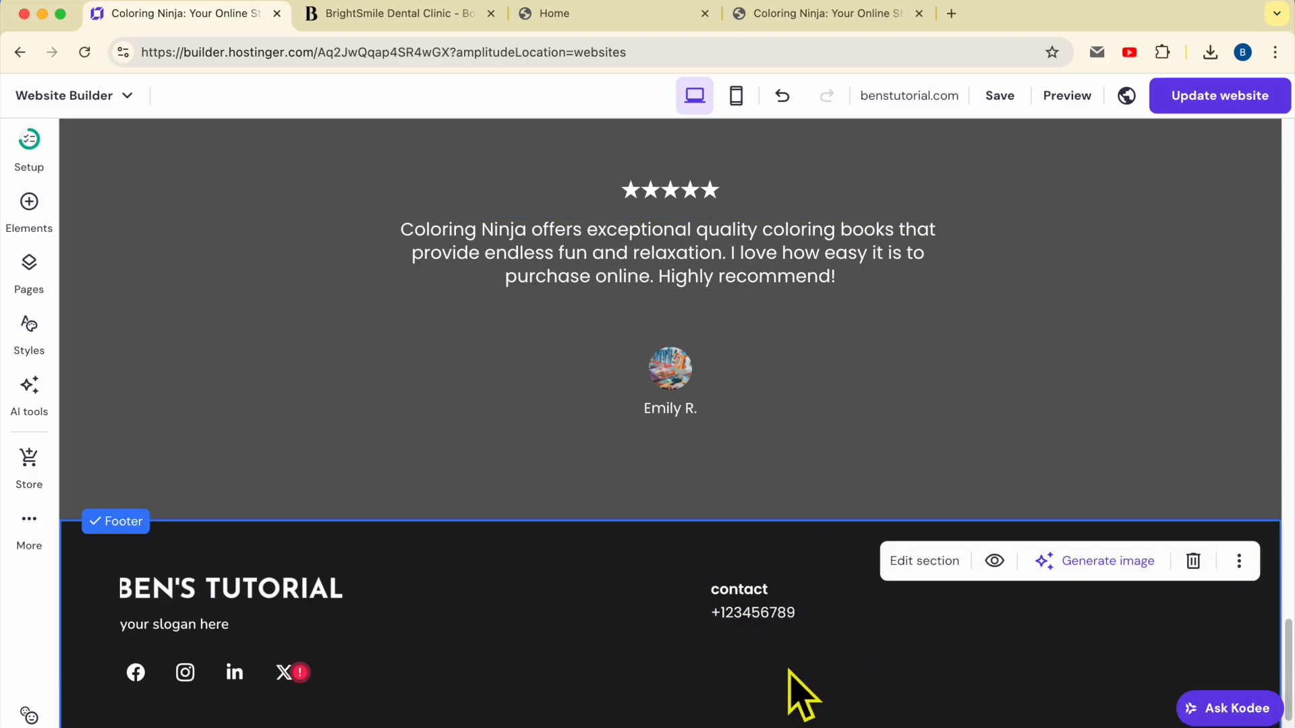
Duplicate the phone line below itself and change it to a placeholder e-mail address
left_click(762, 612)
left_click(932, 570)
left_click_drag(767, 630, 871, 632)
double_click(766, 636)
key("Escape")
double_click(789, 634)
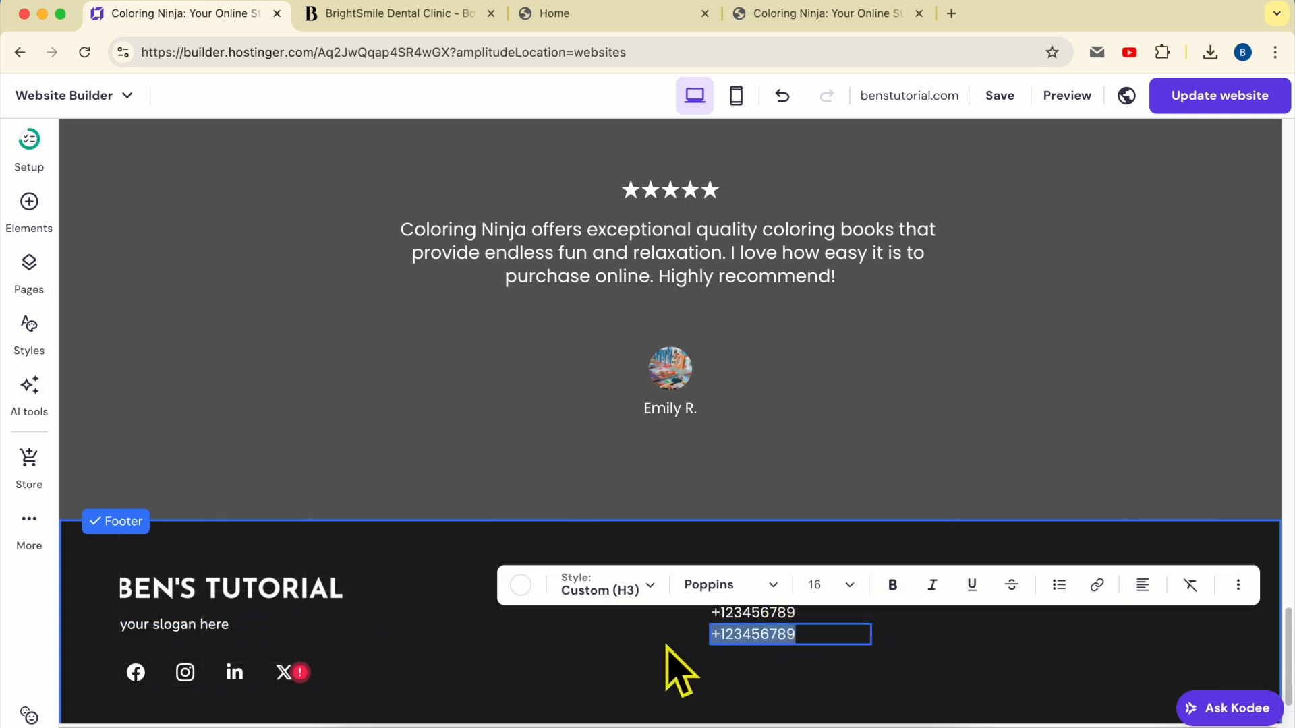
type("name@mail.com")
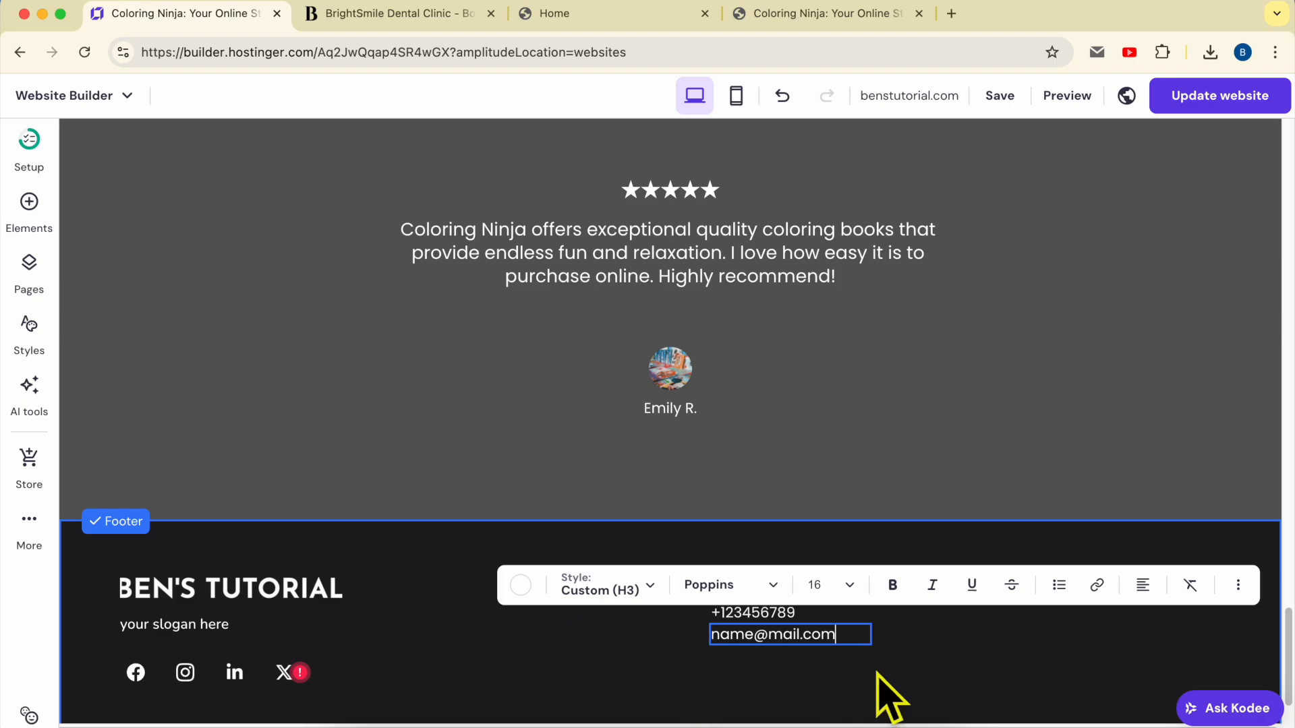
left_click(925, 660)
left_click(916, 639)
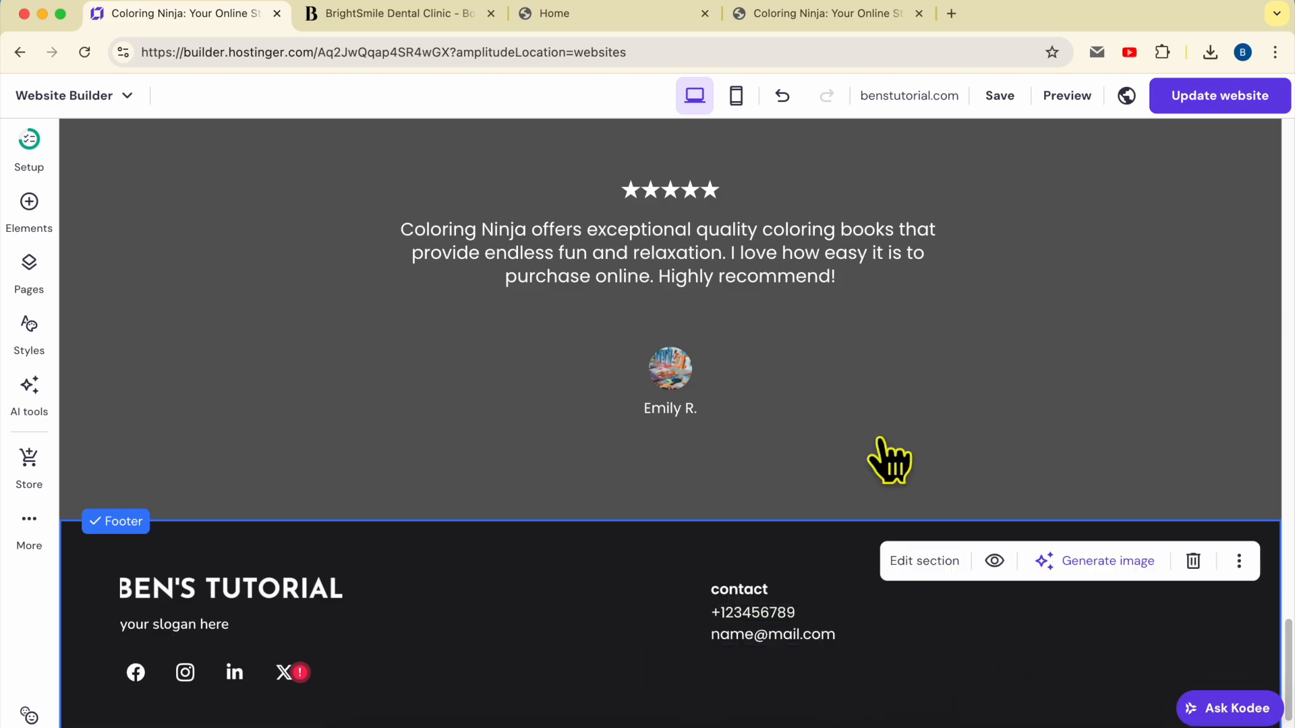
left_click(605, 15)
Back in the Coloring Ninja editor, remove an accidentally added footer text element
scroll(971, 651, "down", 15)
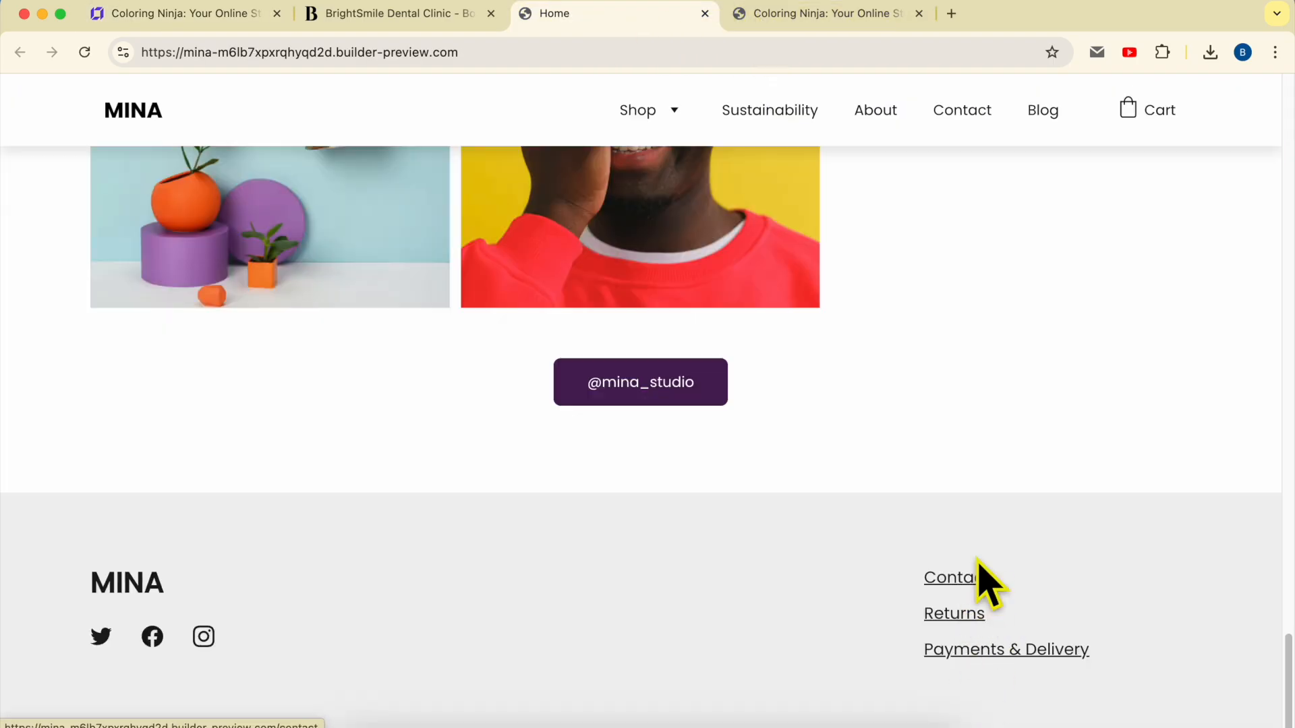
left_click(194, 14)
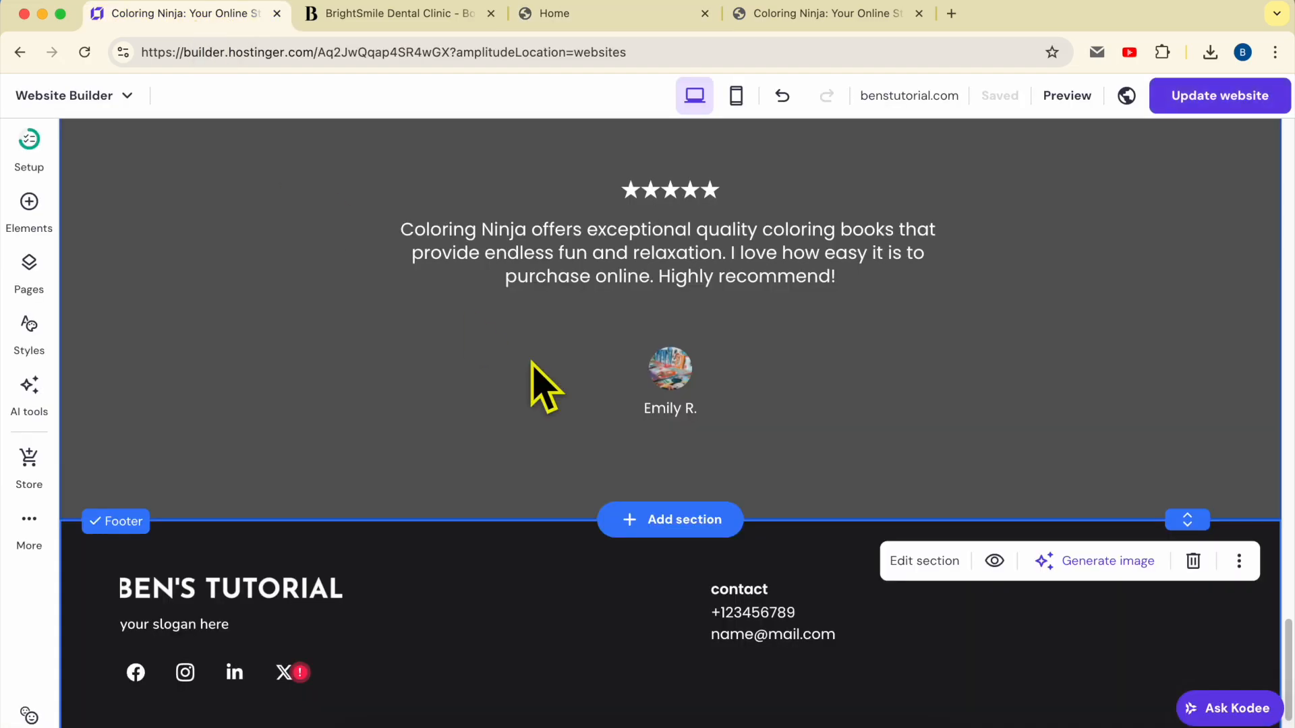
left_click(29, 202)
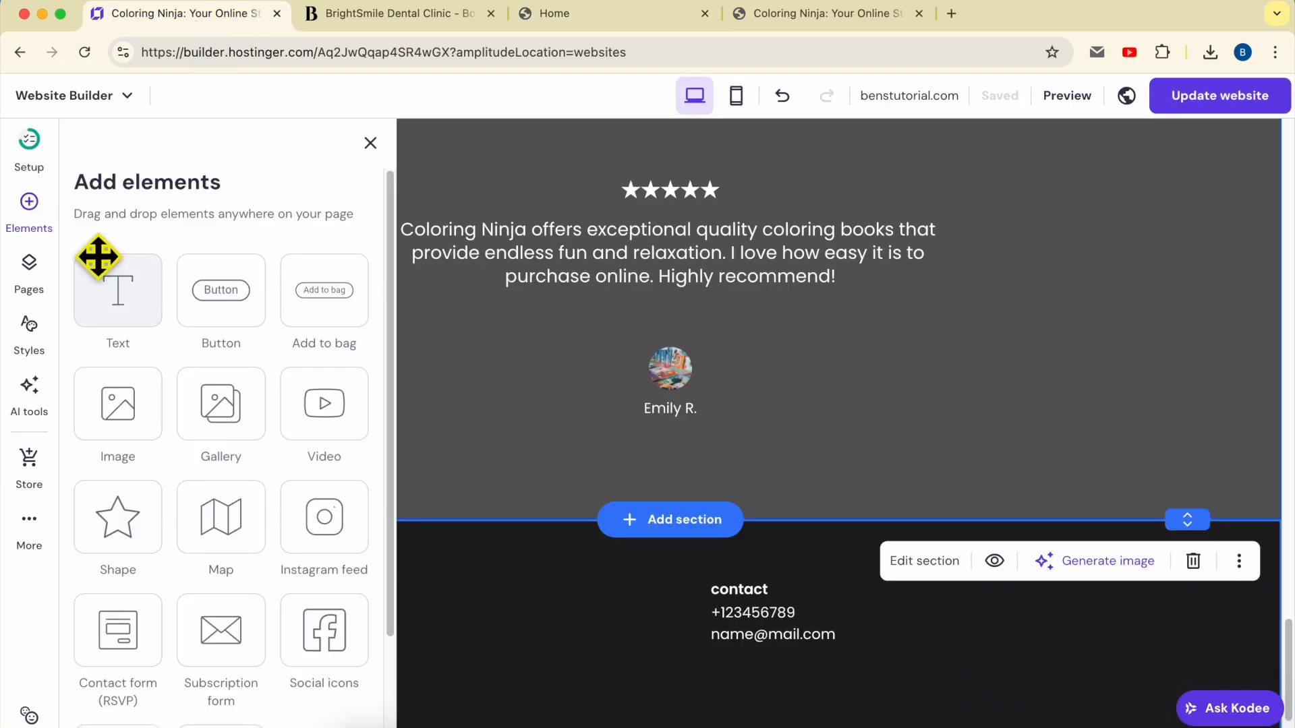
left_click_drag(121, 299, 1075, 671)
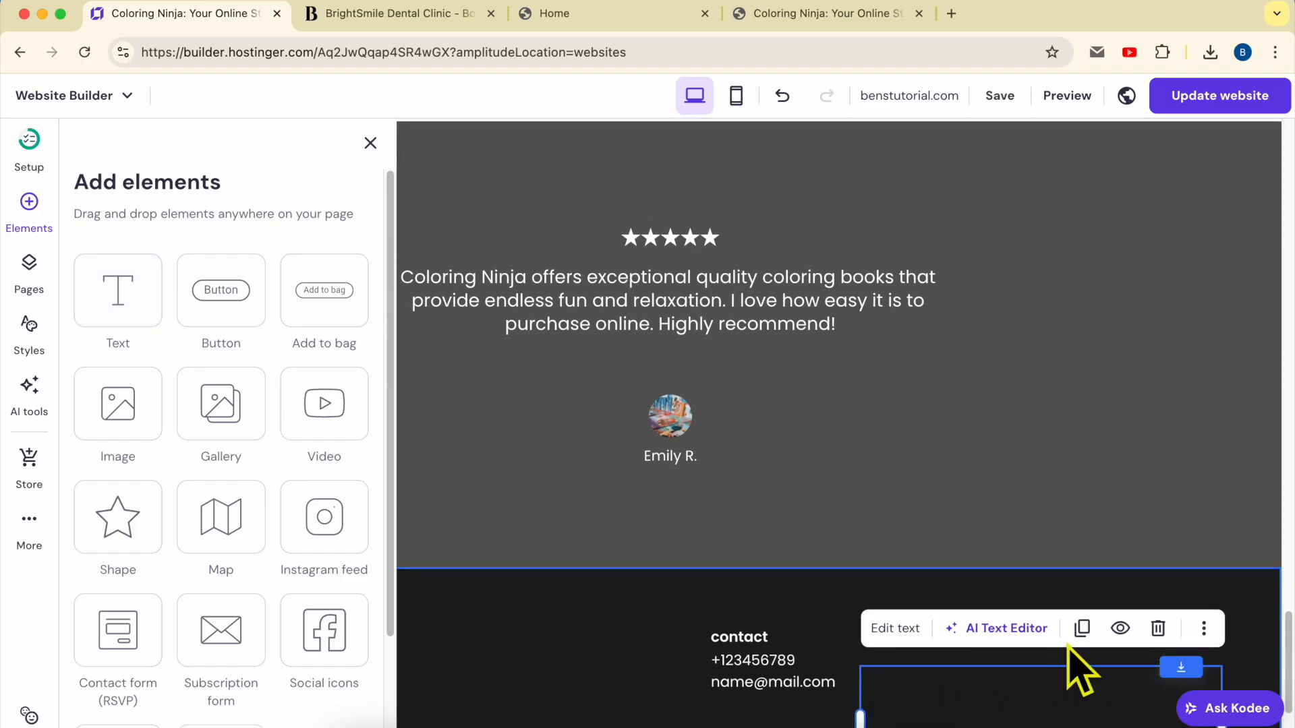
left_click(1163, 586)
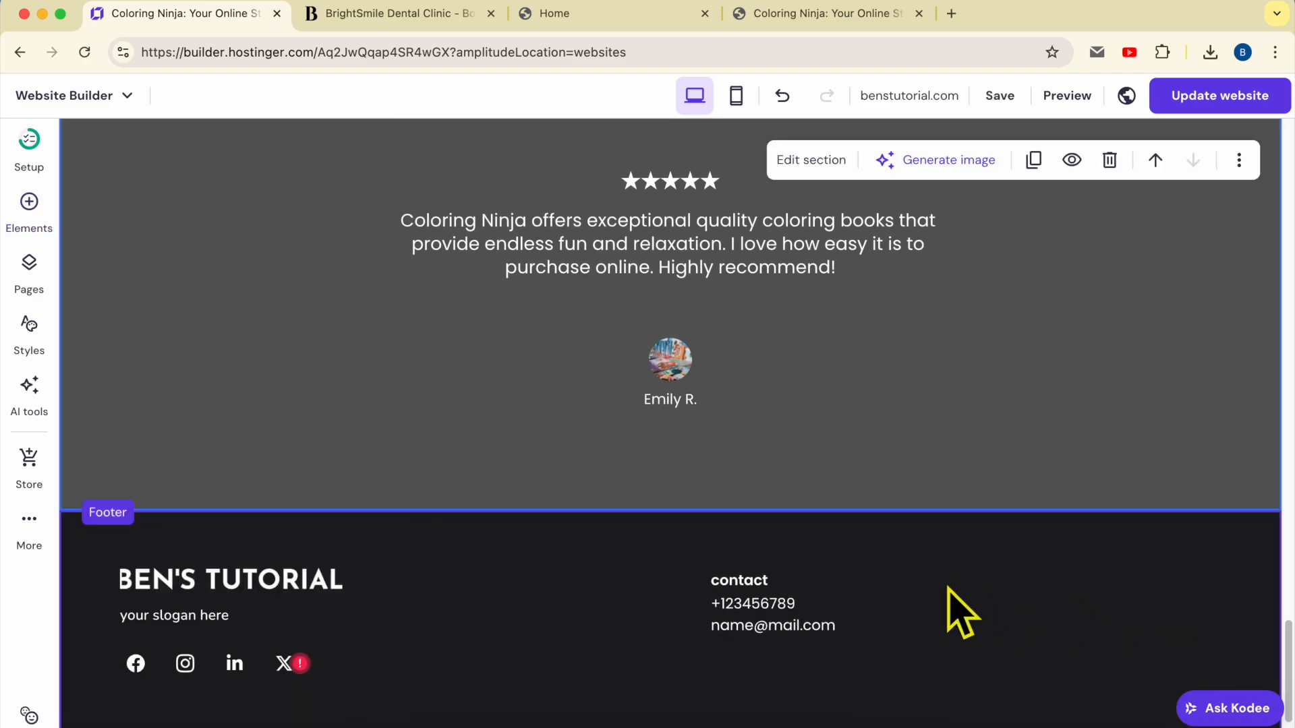
Copy the contact heading into a new right-hand column as 'Privacy policy' in Poppins Light
left_click(752, 579)
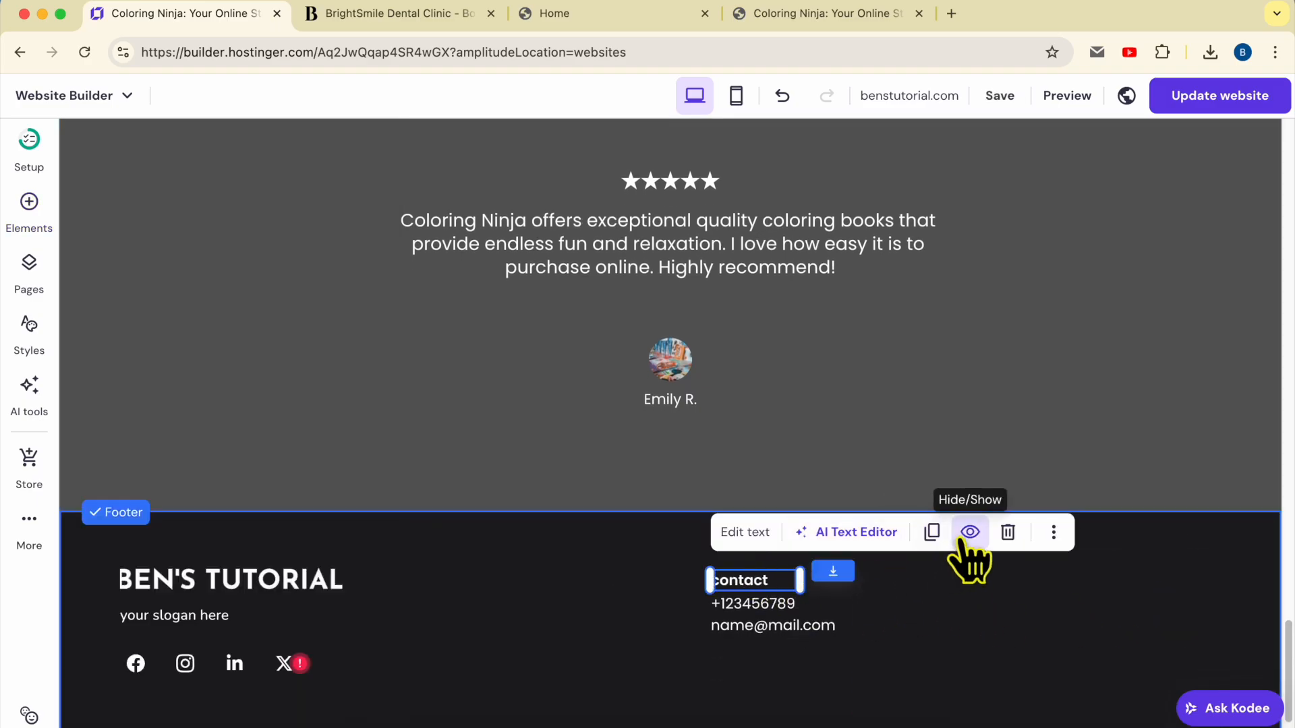
left_click(932, 533)
left_click_drag(757, 595, 1046, 607)
double_click(1034, 584)
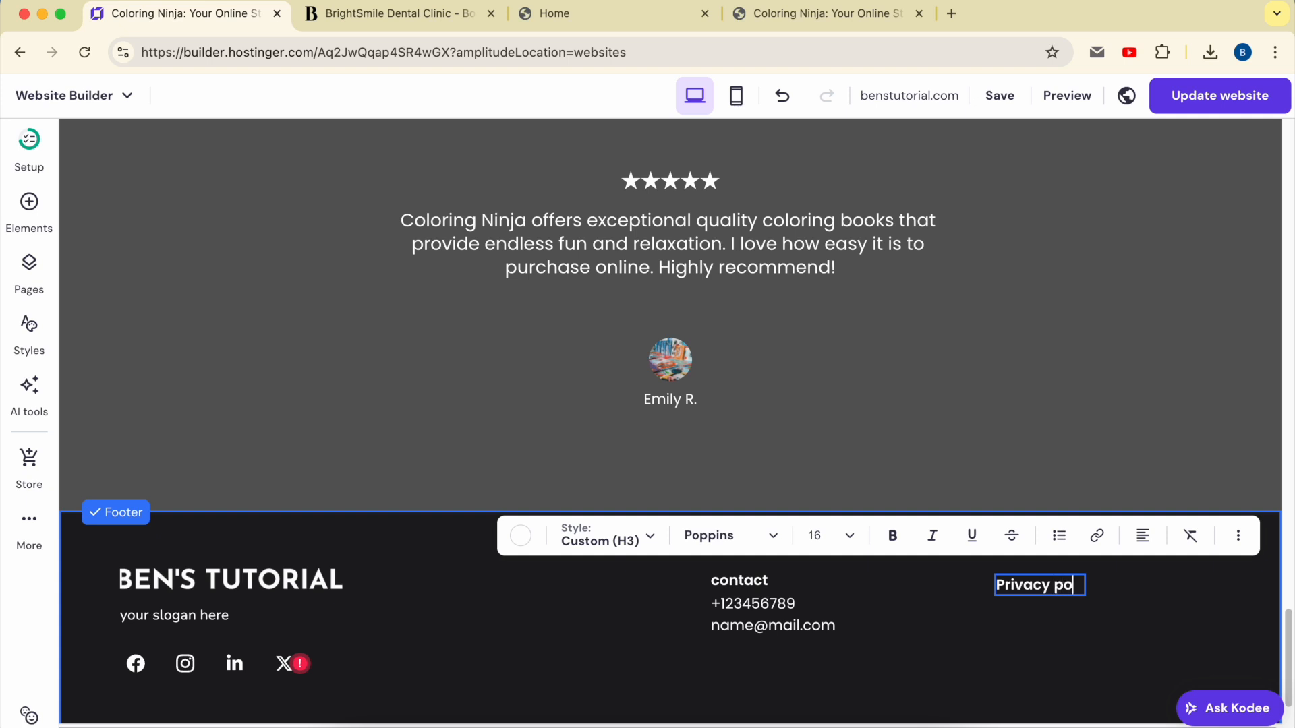
left_click(1059, 577)
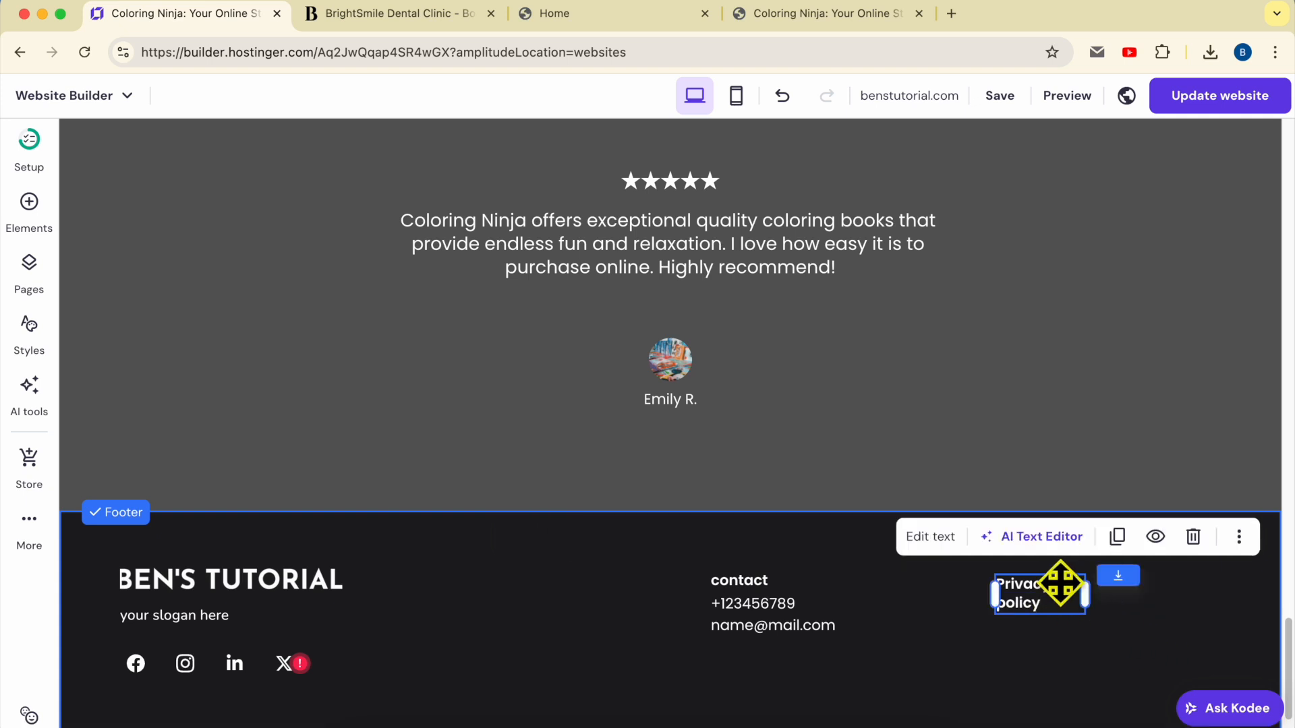
left_click_drag(1082, 591, 1150, 585)
double_click(1116, 586)
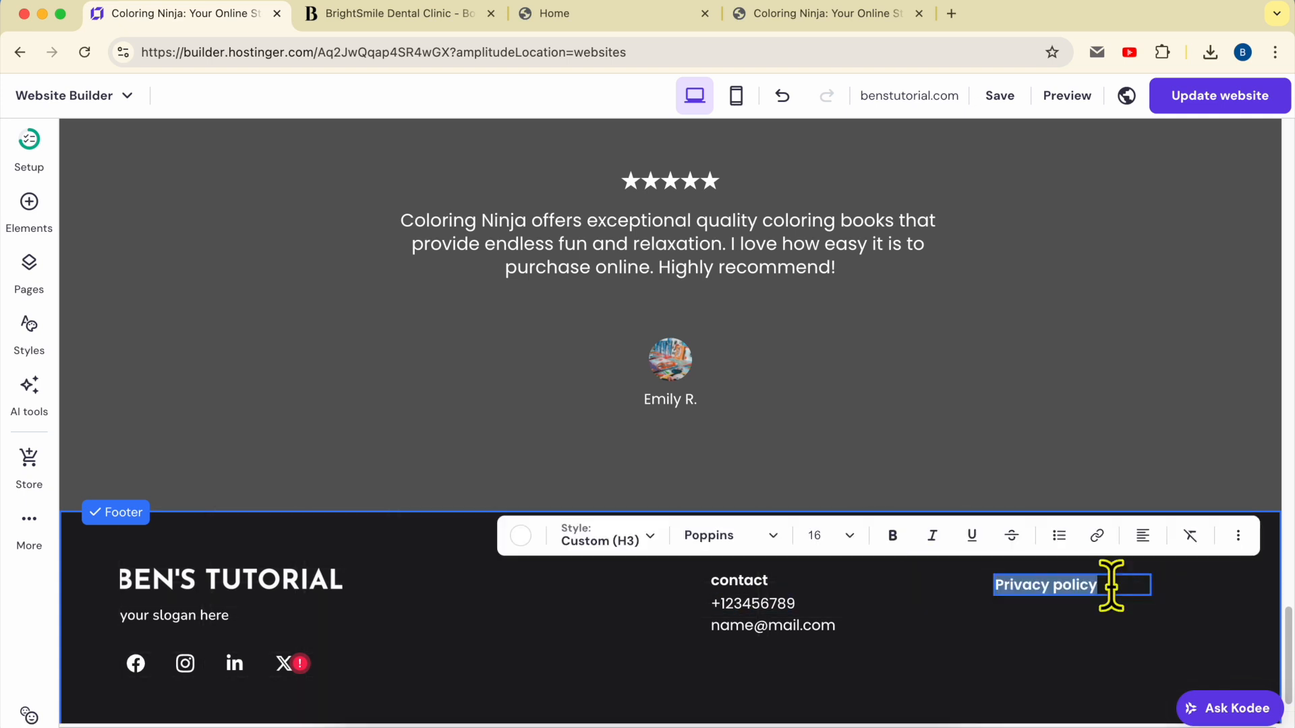
left_click(769, 538)
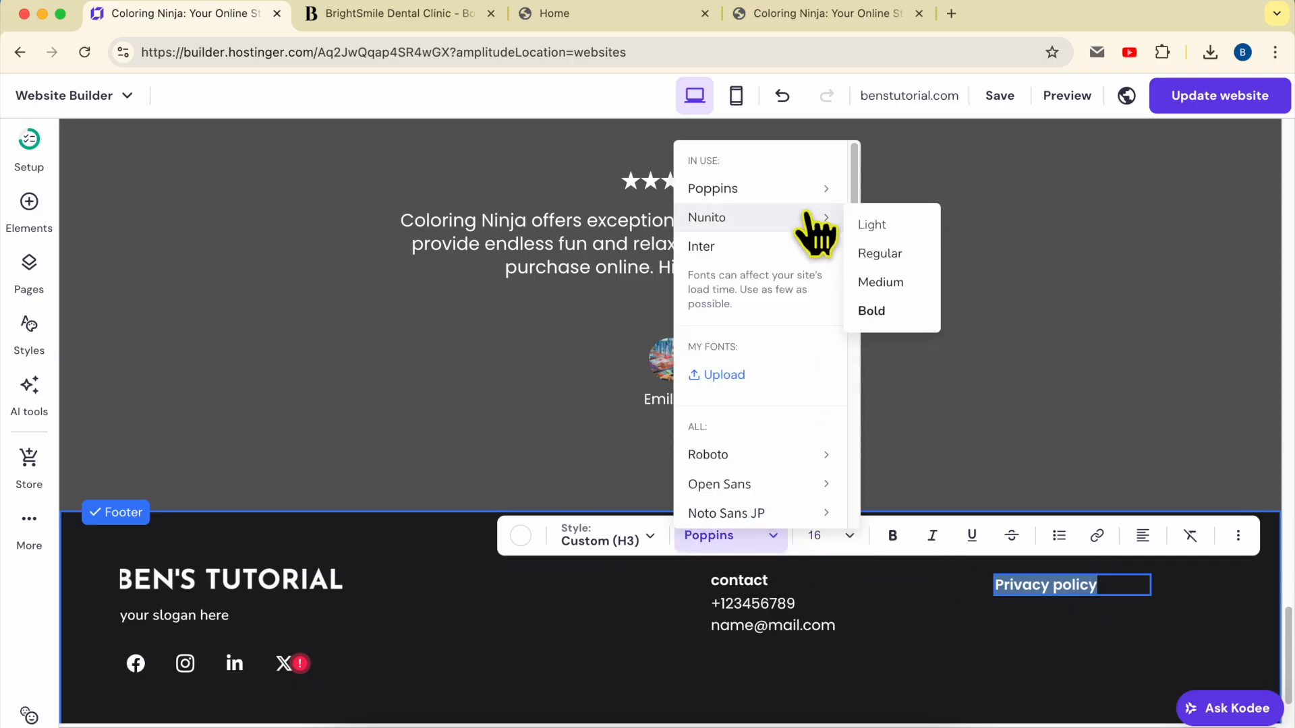
mouse_move(816, 192)
left_click(883, 197)
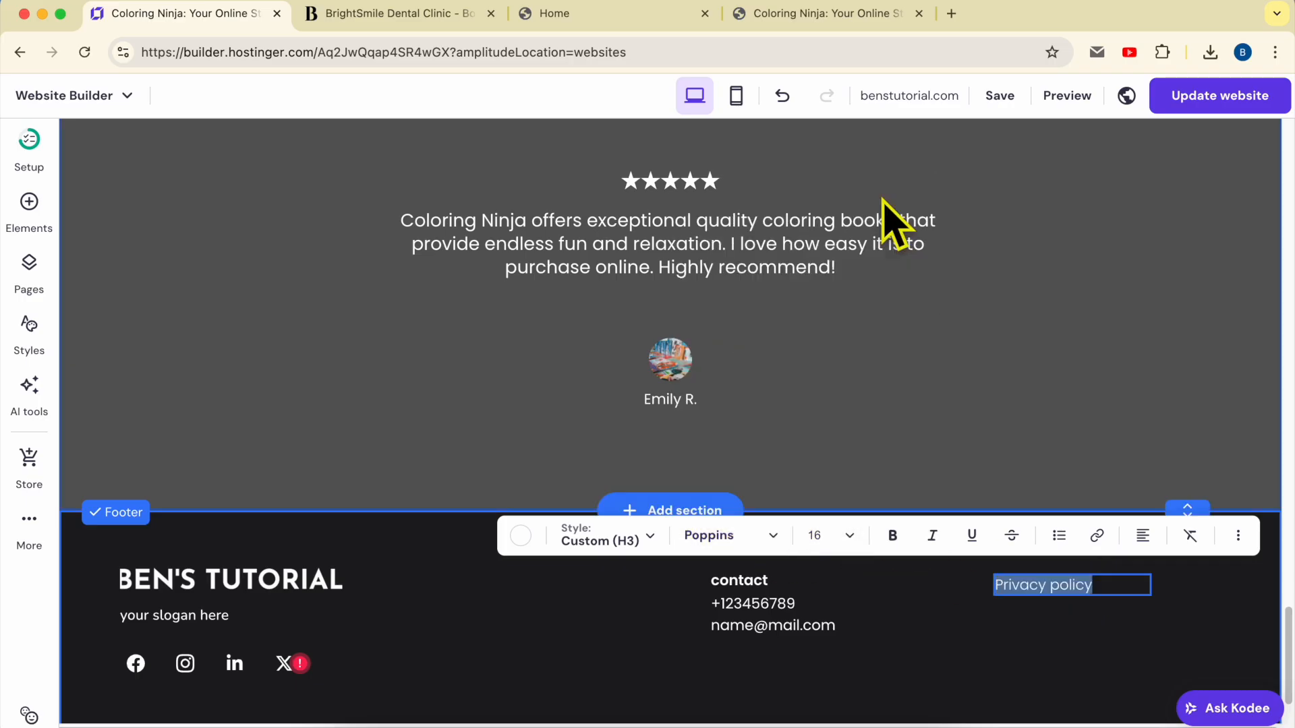
left_click(1077, 598)
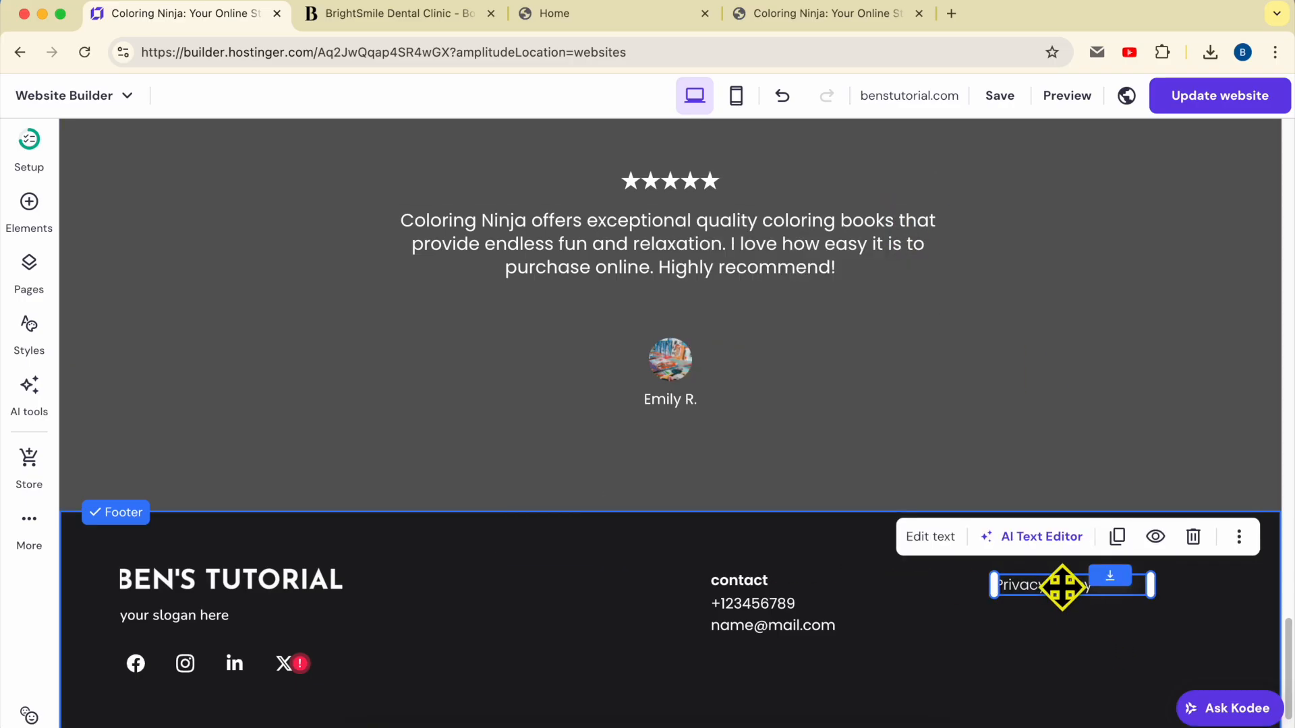
Add evenly spaced 'Terms & conditions' and 'Refund policy' lines below it and save the site
left_click(1117, 536)
left_click_drag(1065, 597, 1060, 611)
double_click(1061, 612)
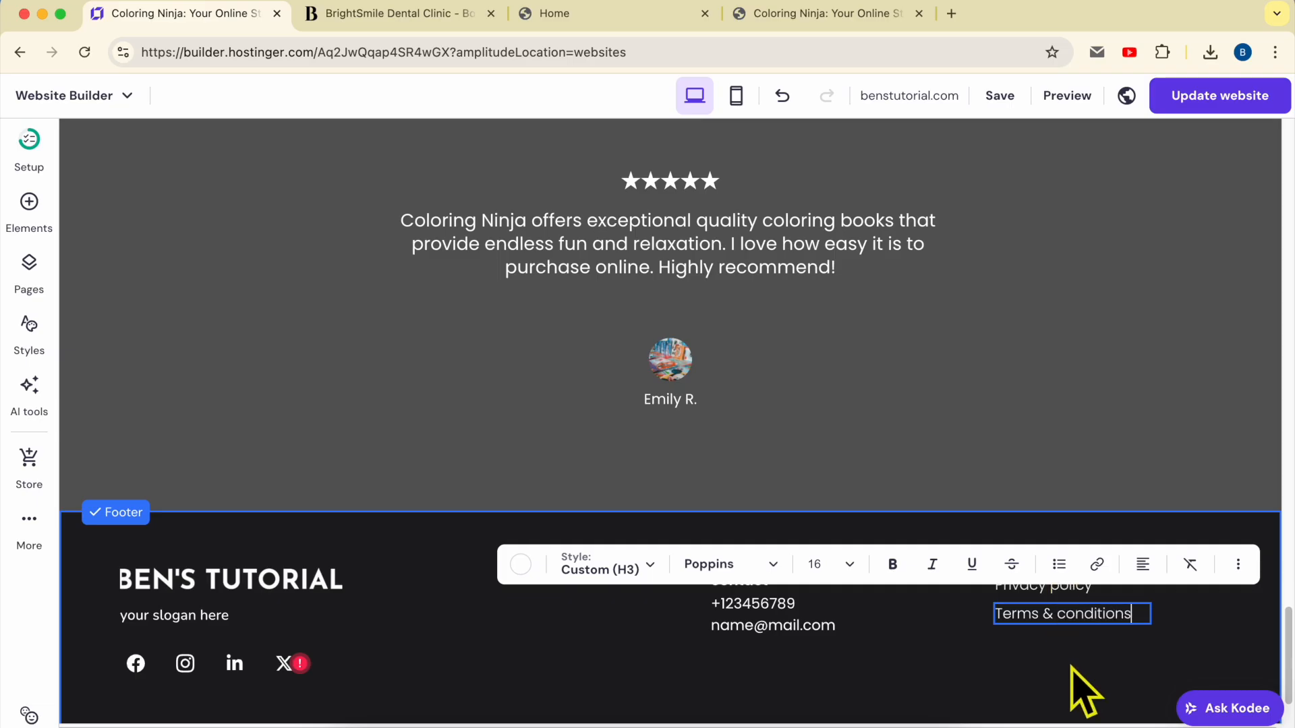
left_click(1067, 593)
left_click(1118, 565)
left_click_drag(1050, 630, 1050, 643)
double_click(1049, 641)
key("super+a")
type("Re")
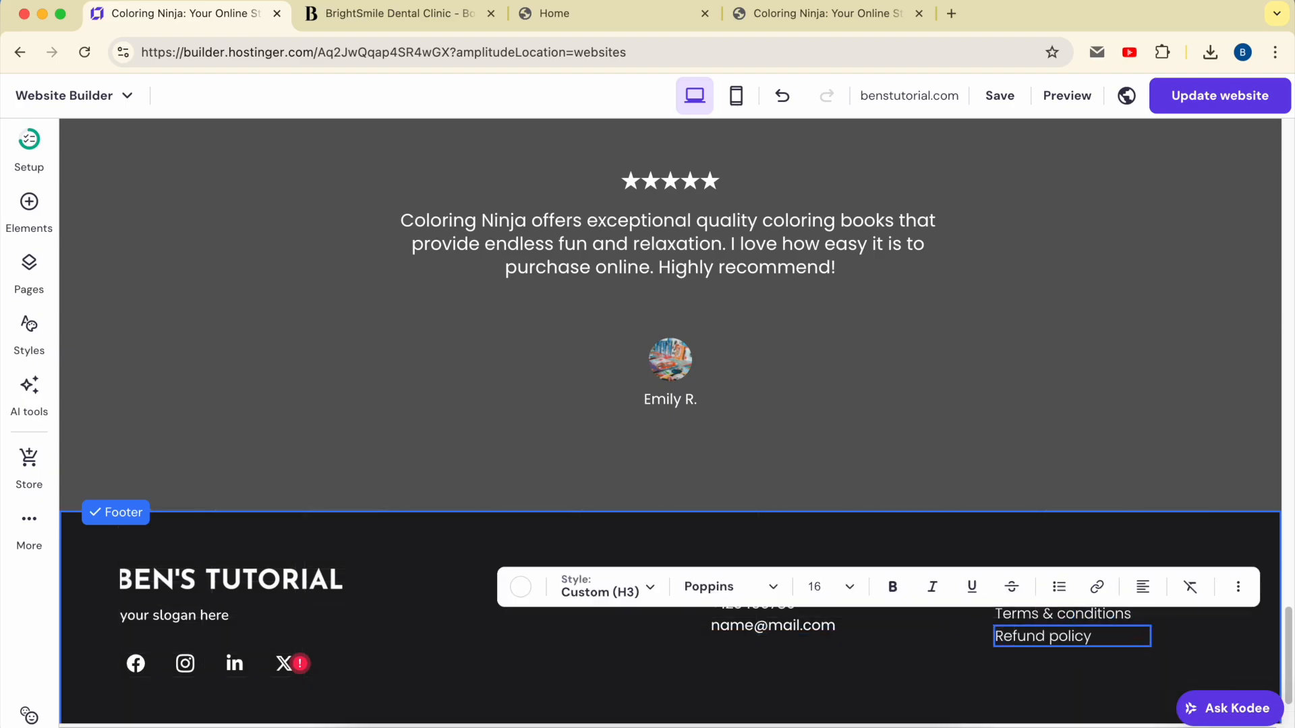
key("Escape")
left_click(1106, 704)
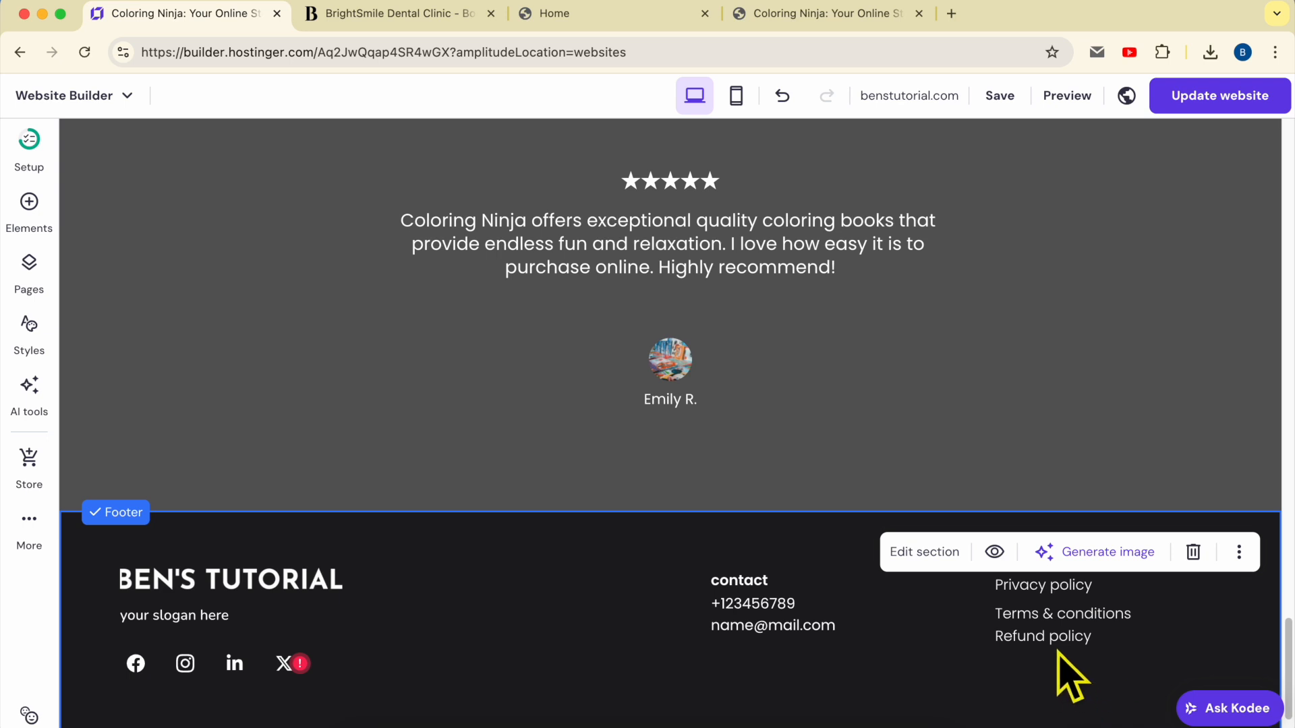
left_click_drag(1058, 650, 1056, 658)
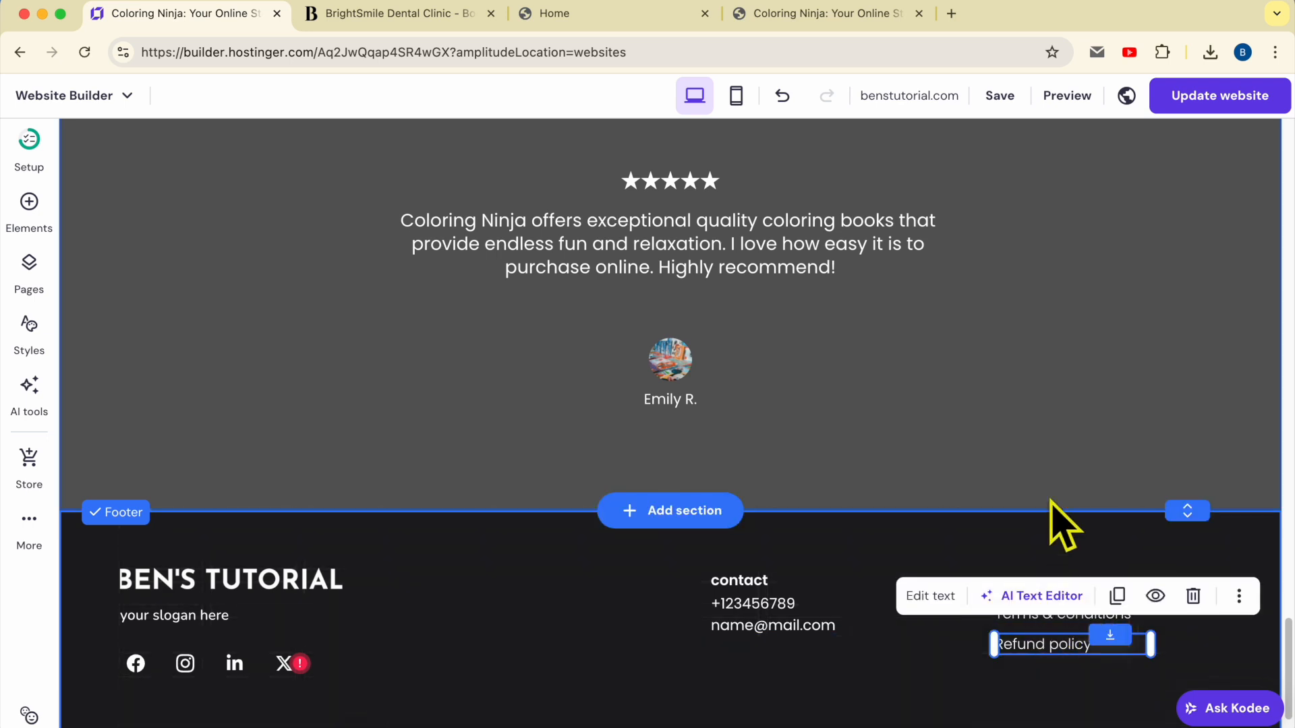
left_click(1008, 99)
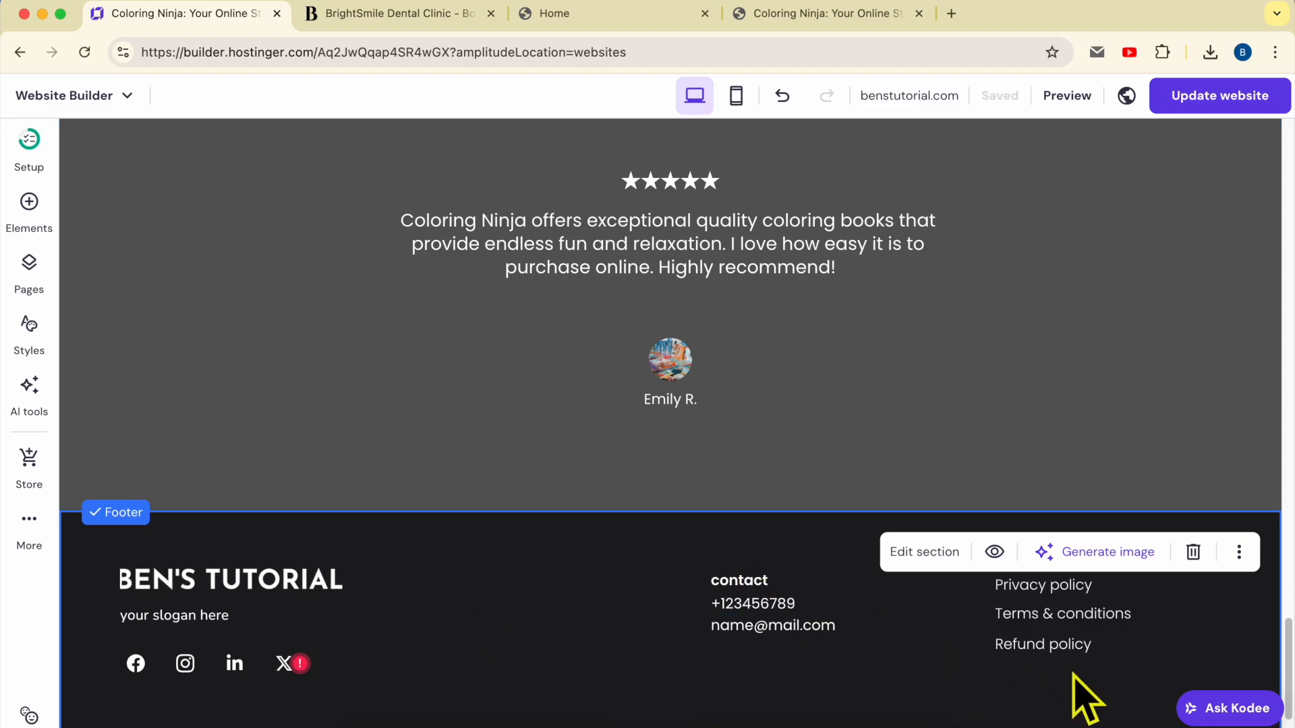
left_click(29, 269)
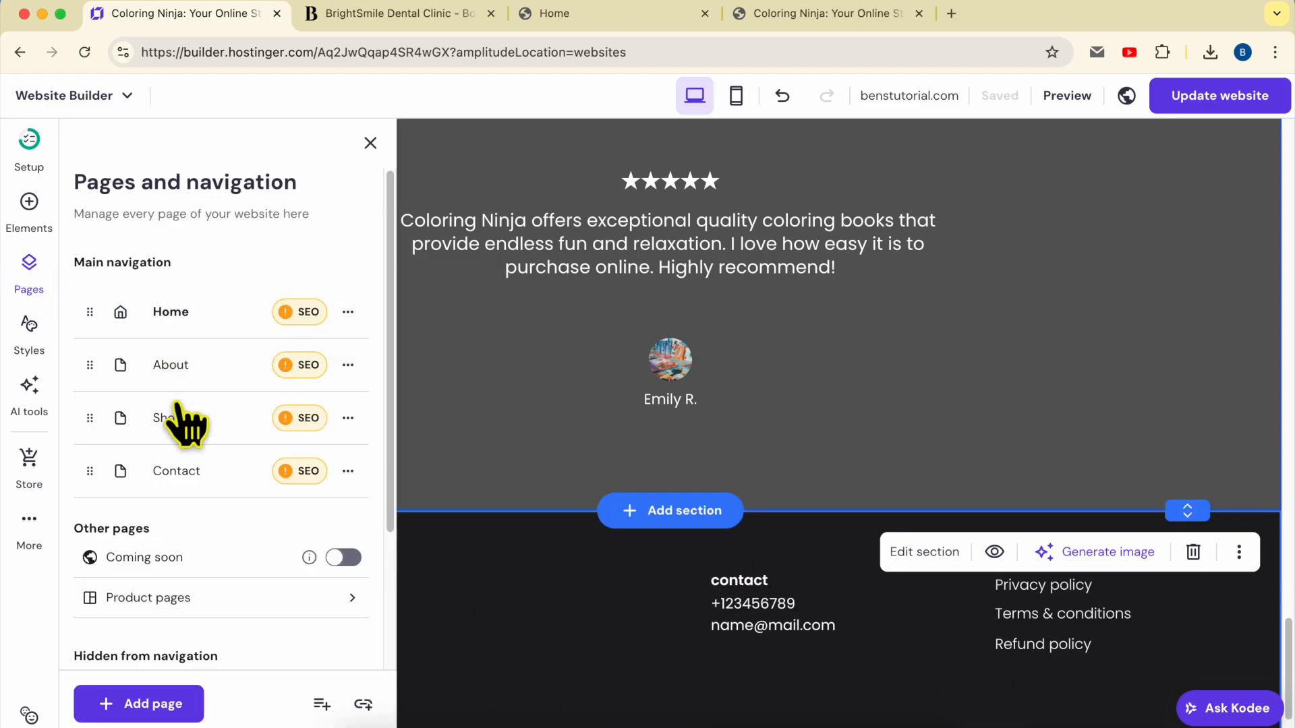
Create a Privacy policy page from its template with the company and website names filled in
left_click(142, 705)
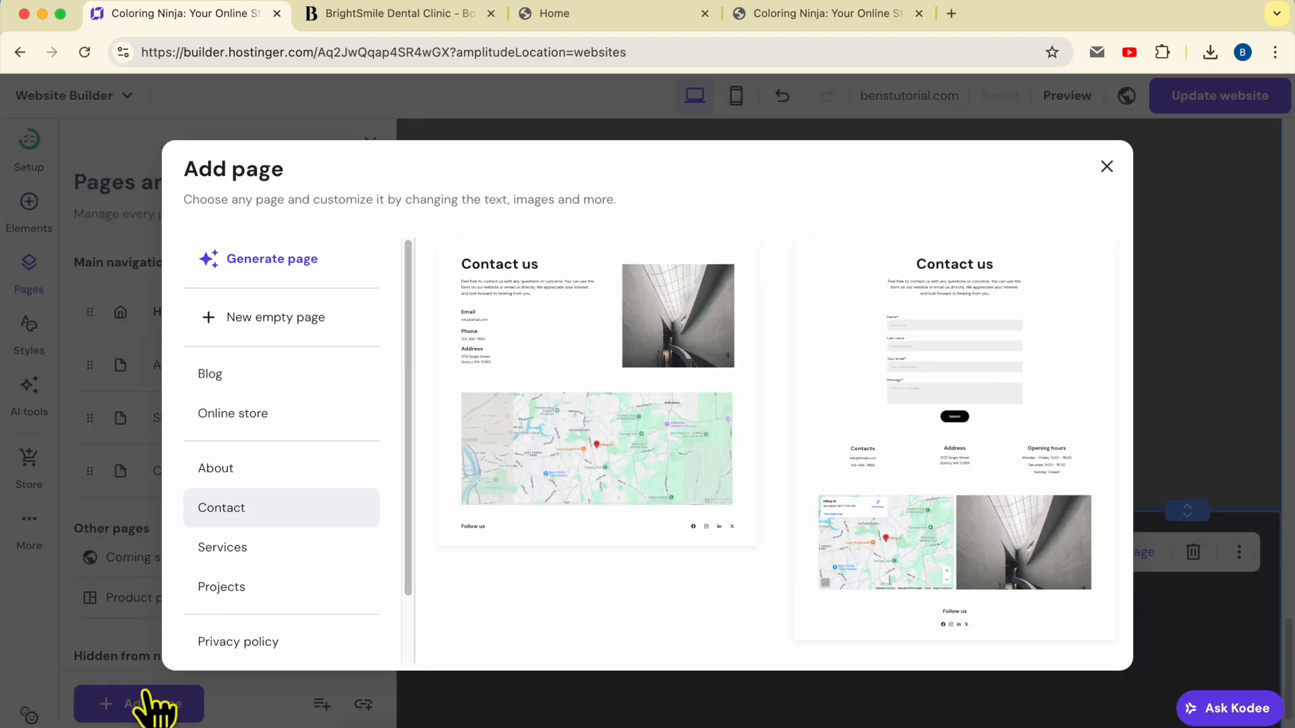
scroll(298, 476, "down", 2)
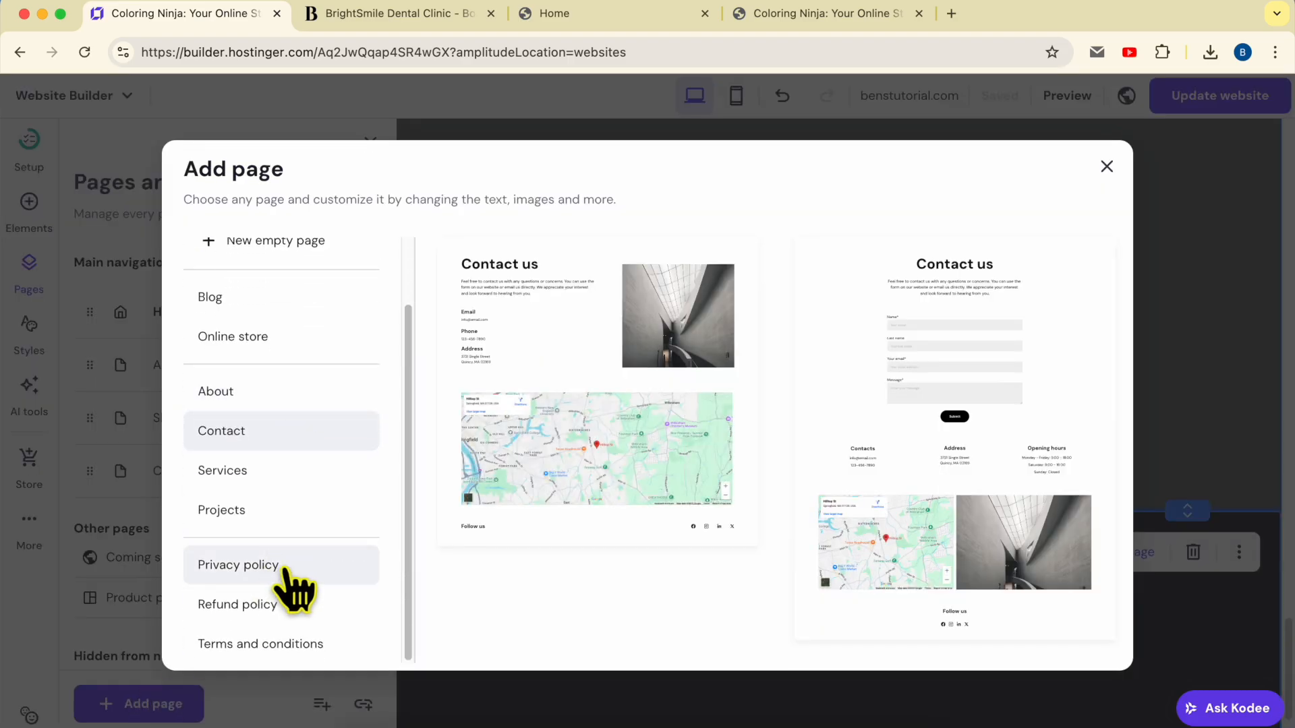
left_click(281, 570)
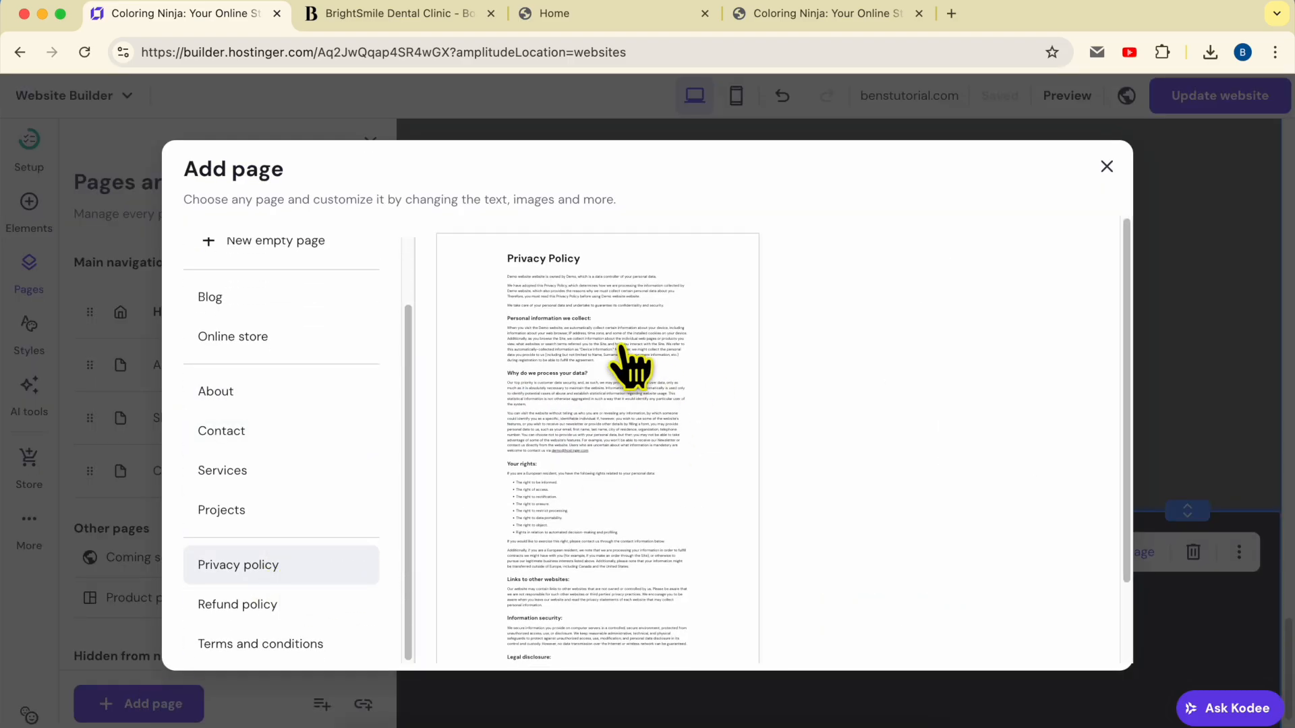
left_click(623, 364)
left_click(581, 297)
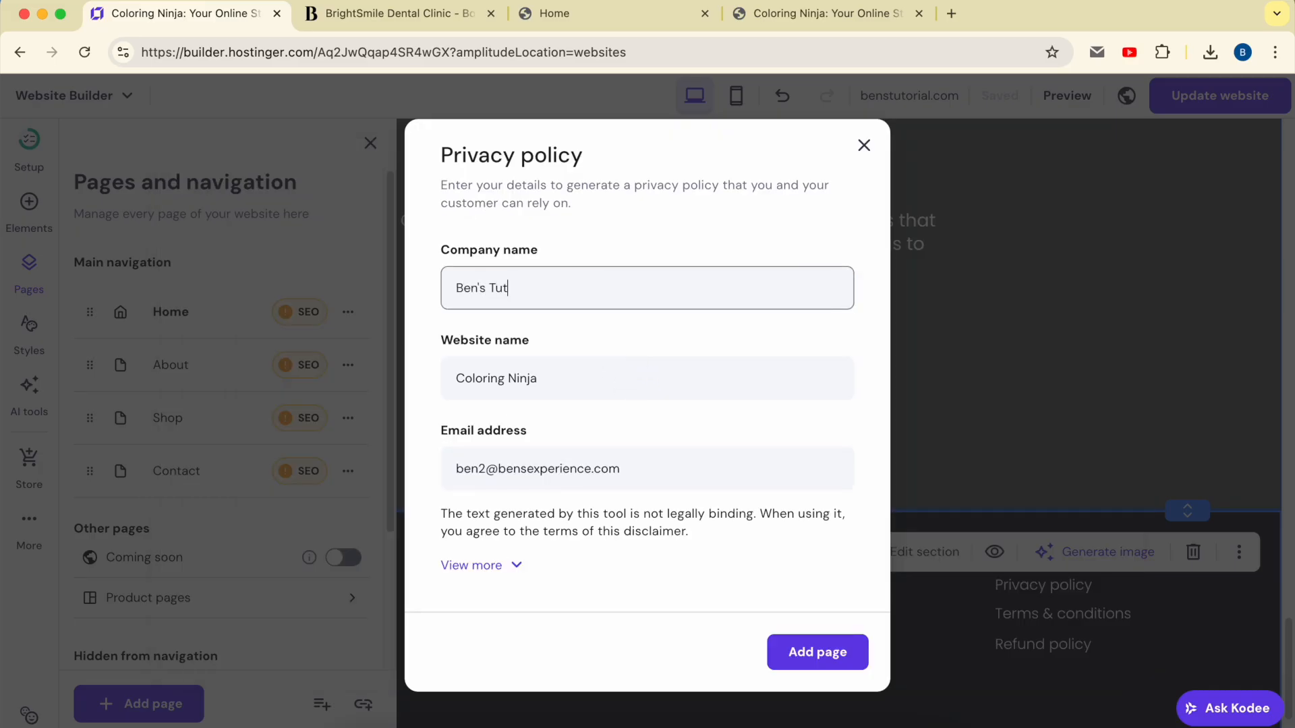
triple_click(578, 373)
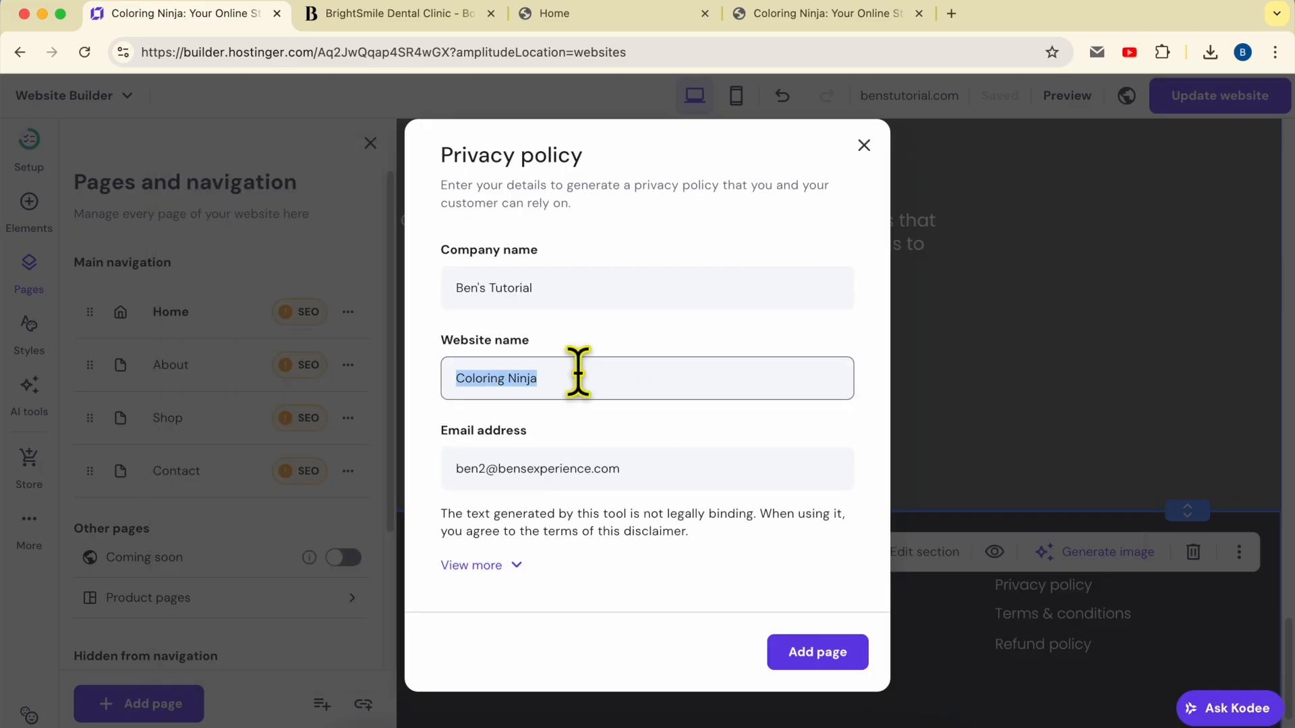
left_click(818, 653)
left_click(1079, 516)
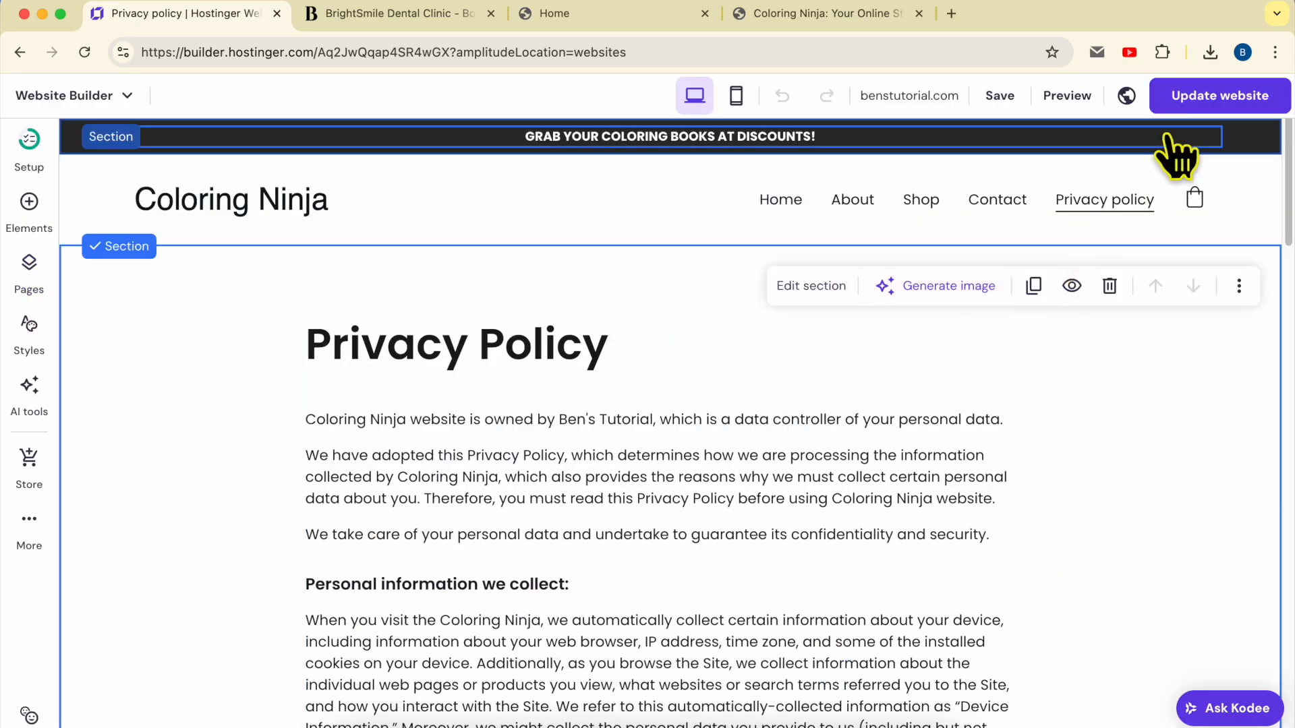
left_click(31, 270)
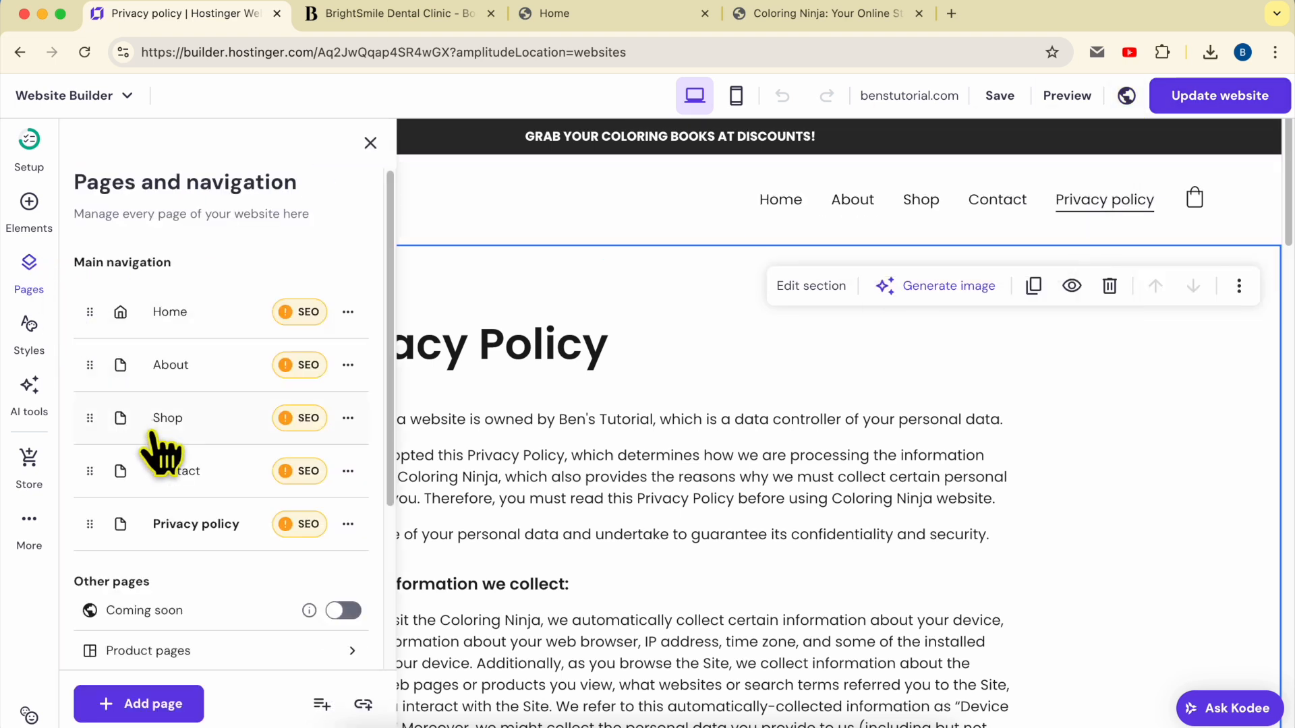
left_click(137, 704)
scroll(310, 580, "down", 3)
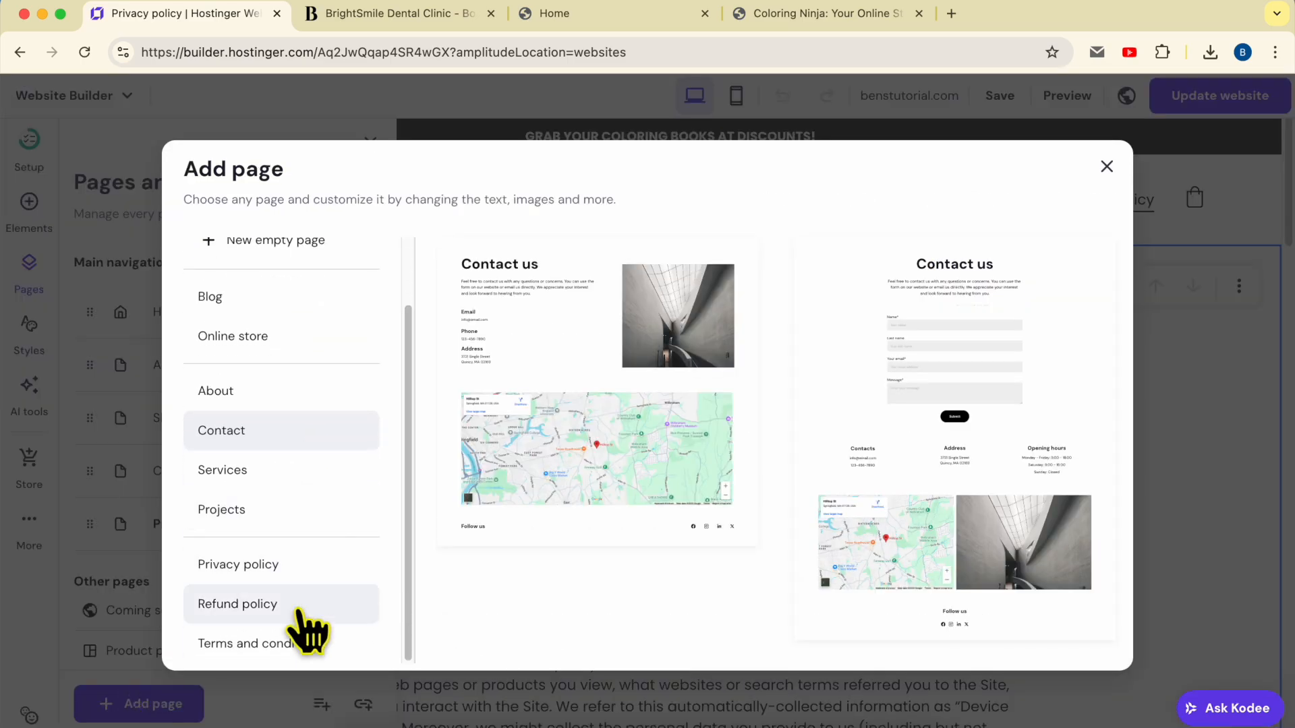
Create a Terms and conditions page from its template with the company name filled in
left_click(287, 646)
left_click(564, 556)
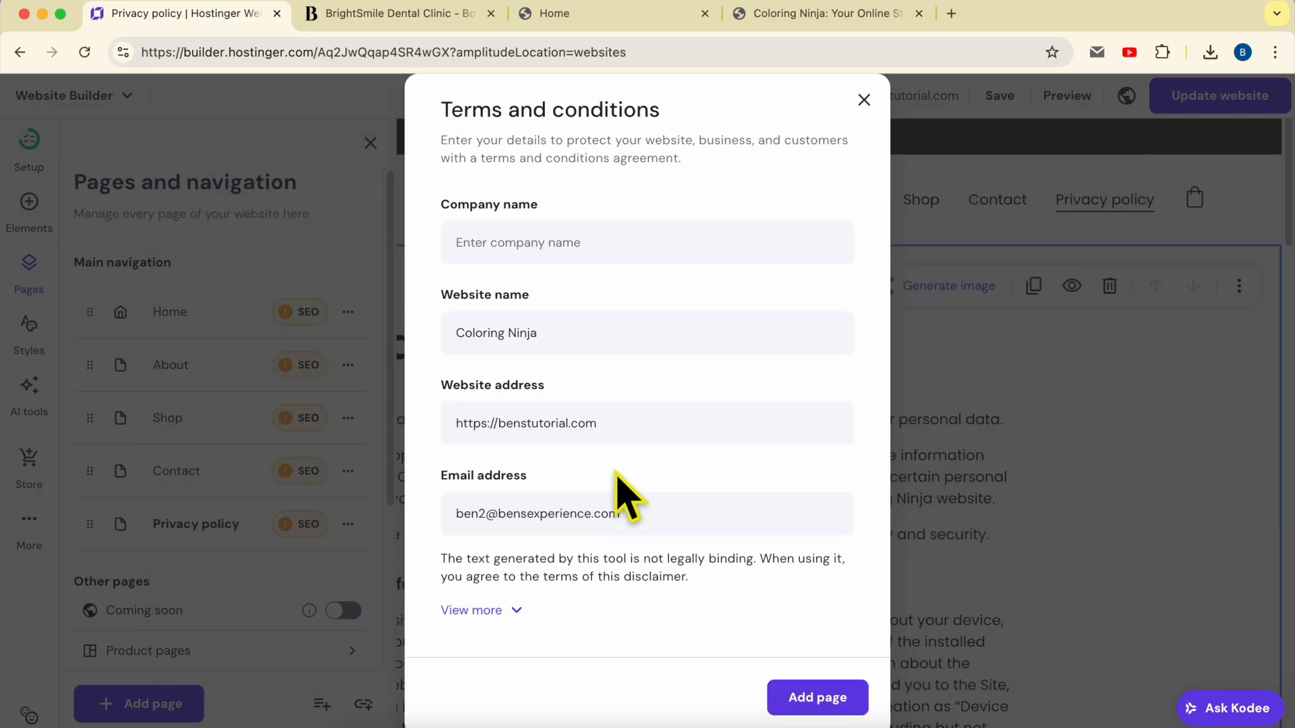
left_click(530, 240)
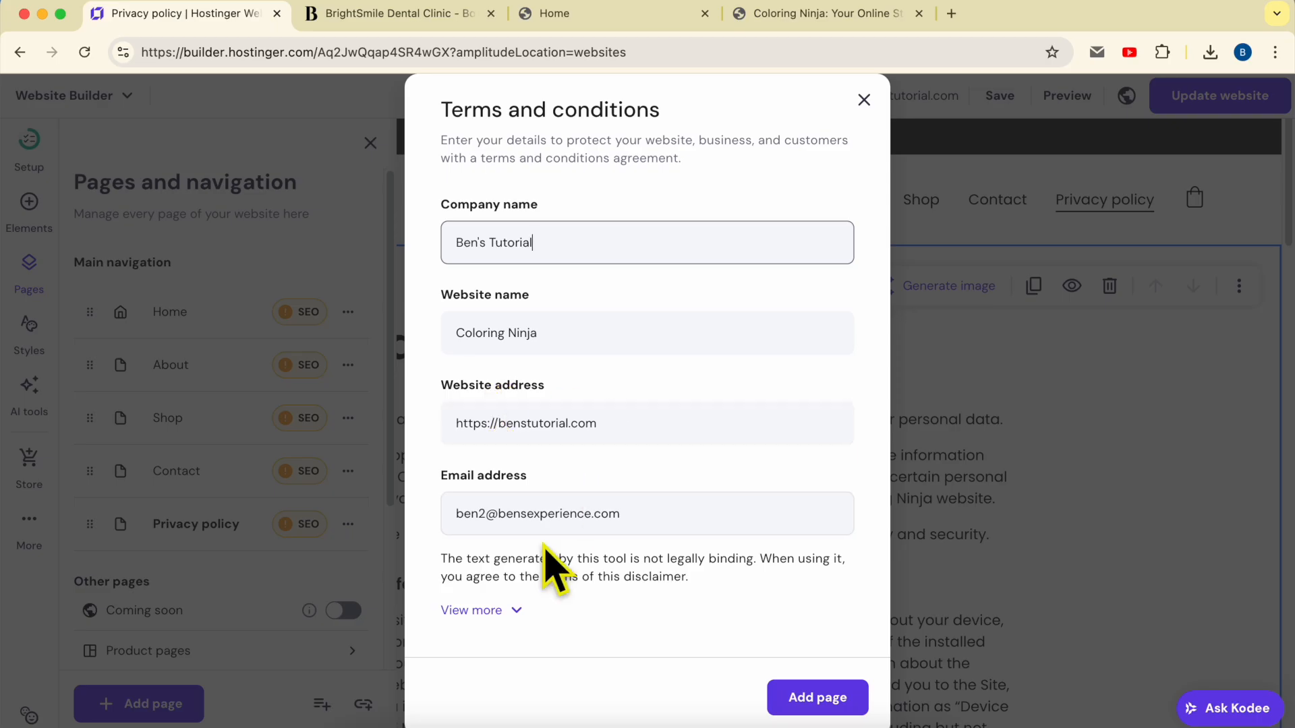
left_click(837, 702)
left_click(884, 549)
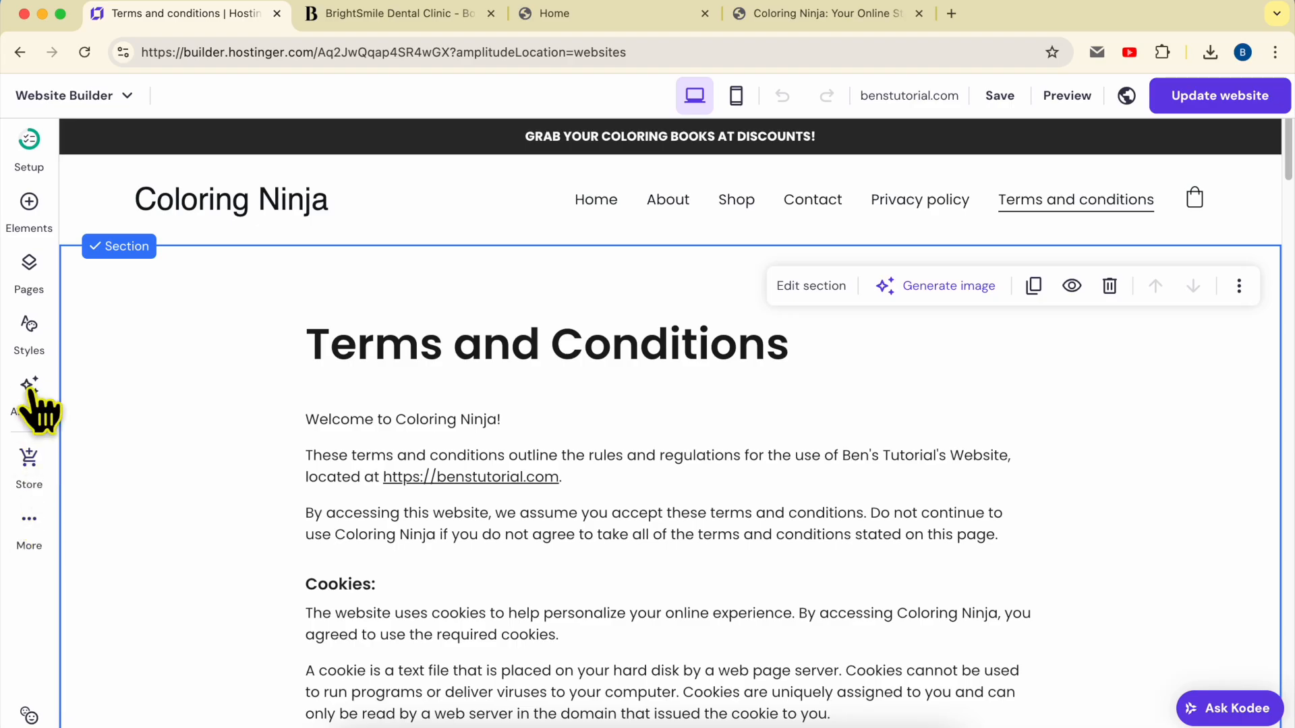
left_click(31, 283)
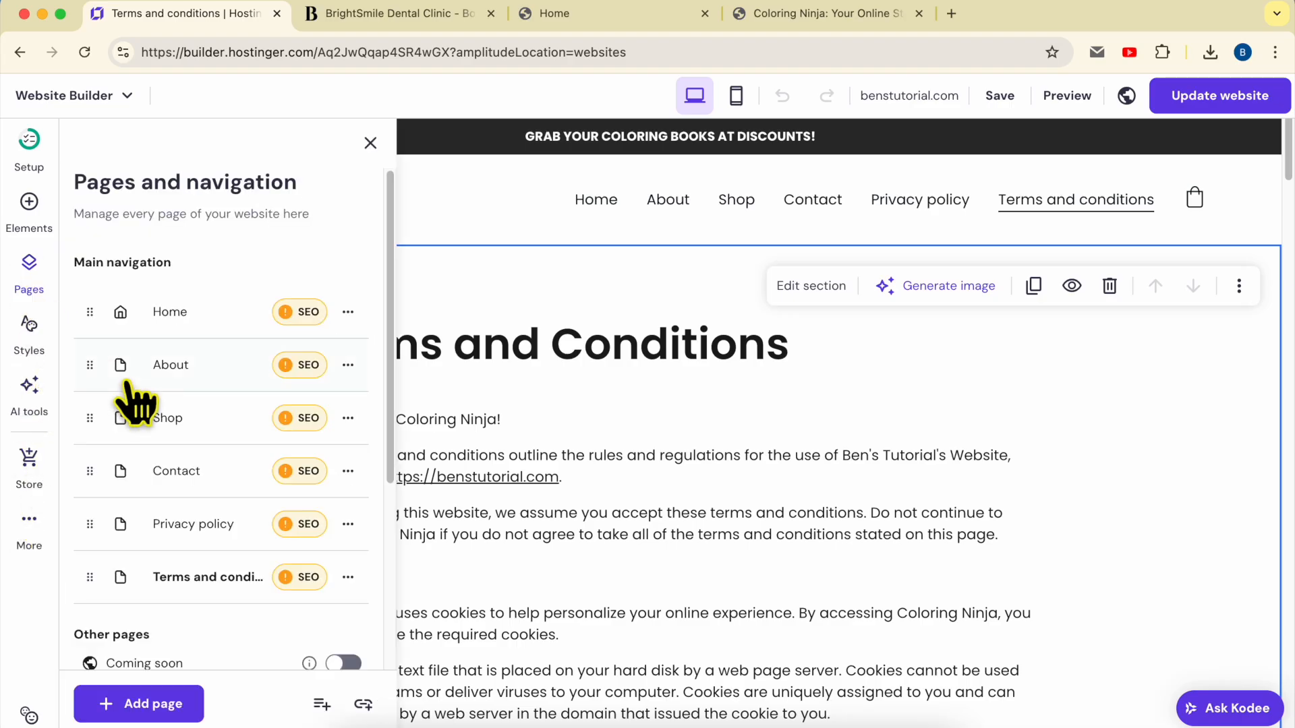
Create a Refund policy page from its template, leaving the returned-goods address blank
left_click(145, 705)
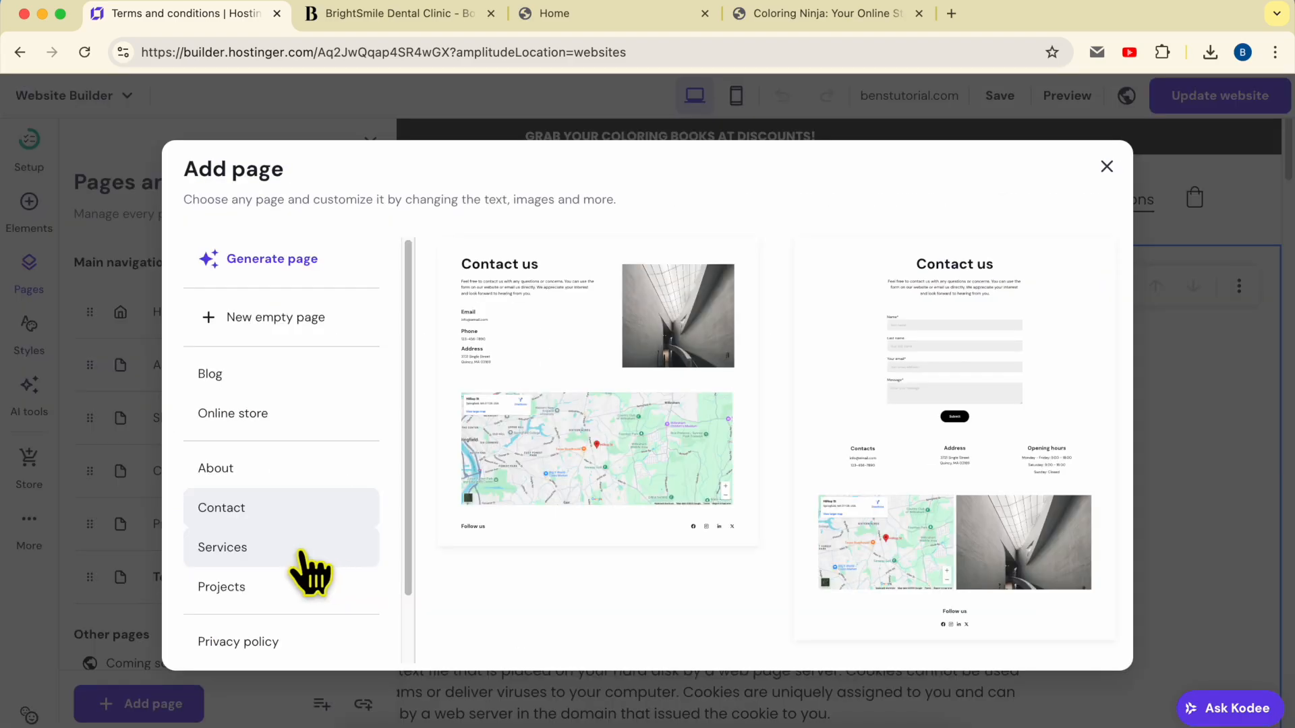
scroll(236, 594, "down", 2)
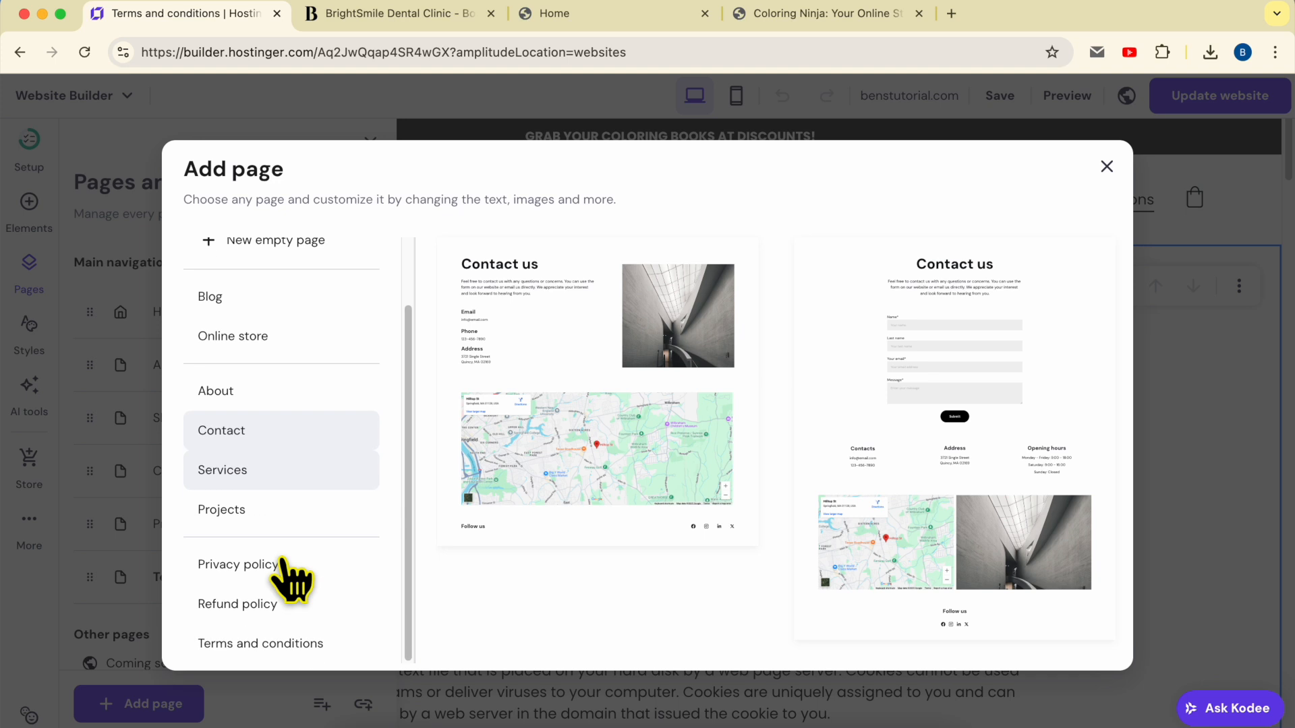
left_click(287, 614)
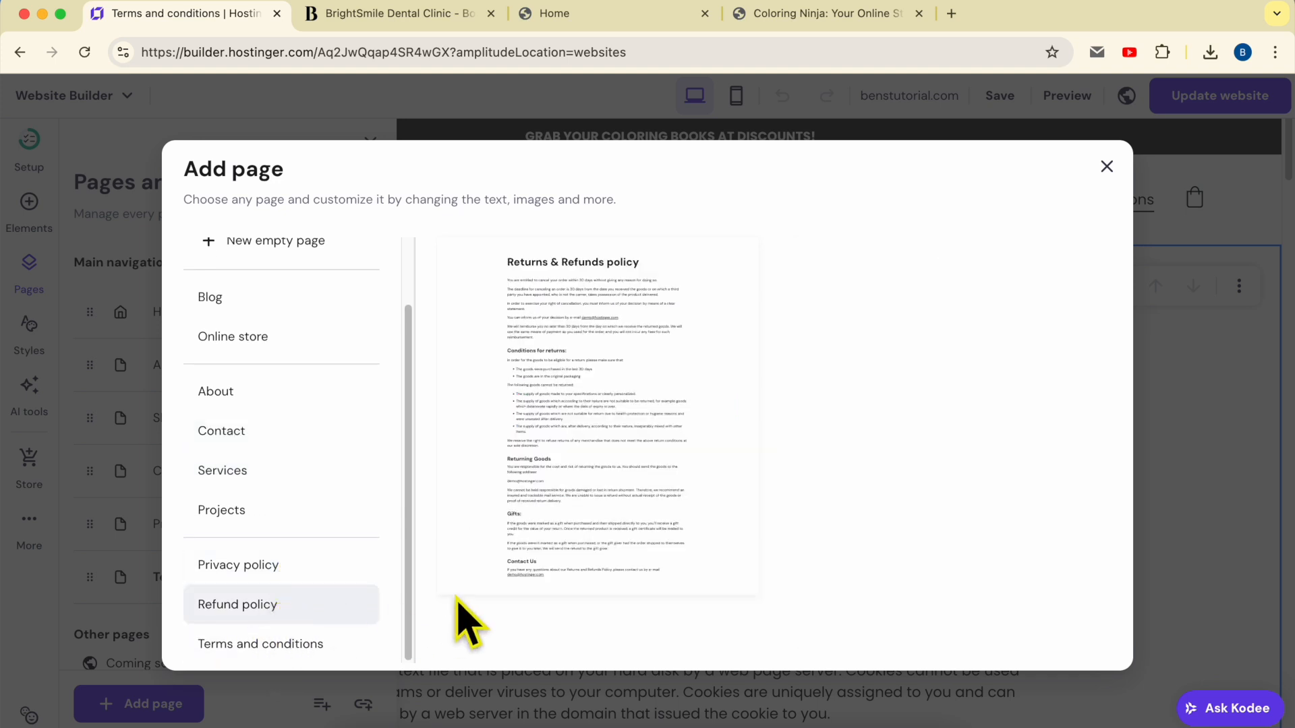
left_click(616, 412)
left_click(580, 335)
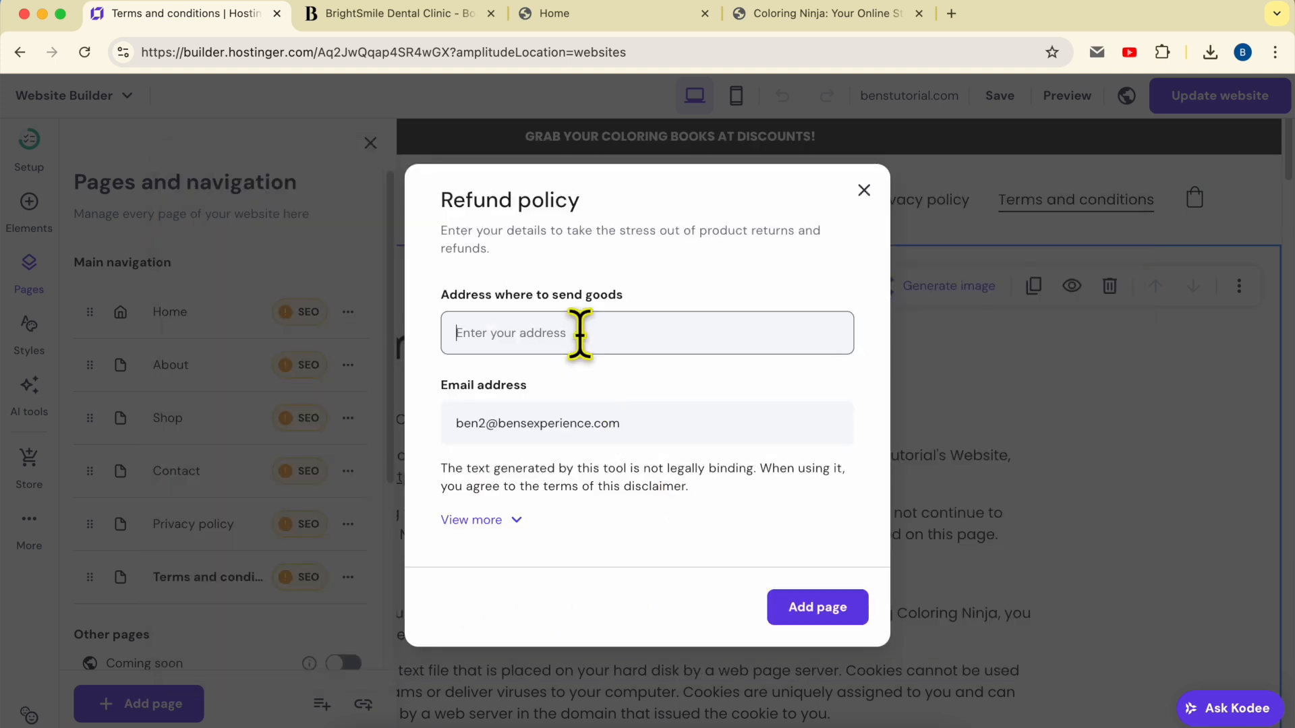
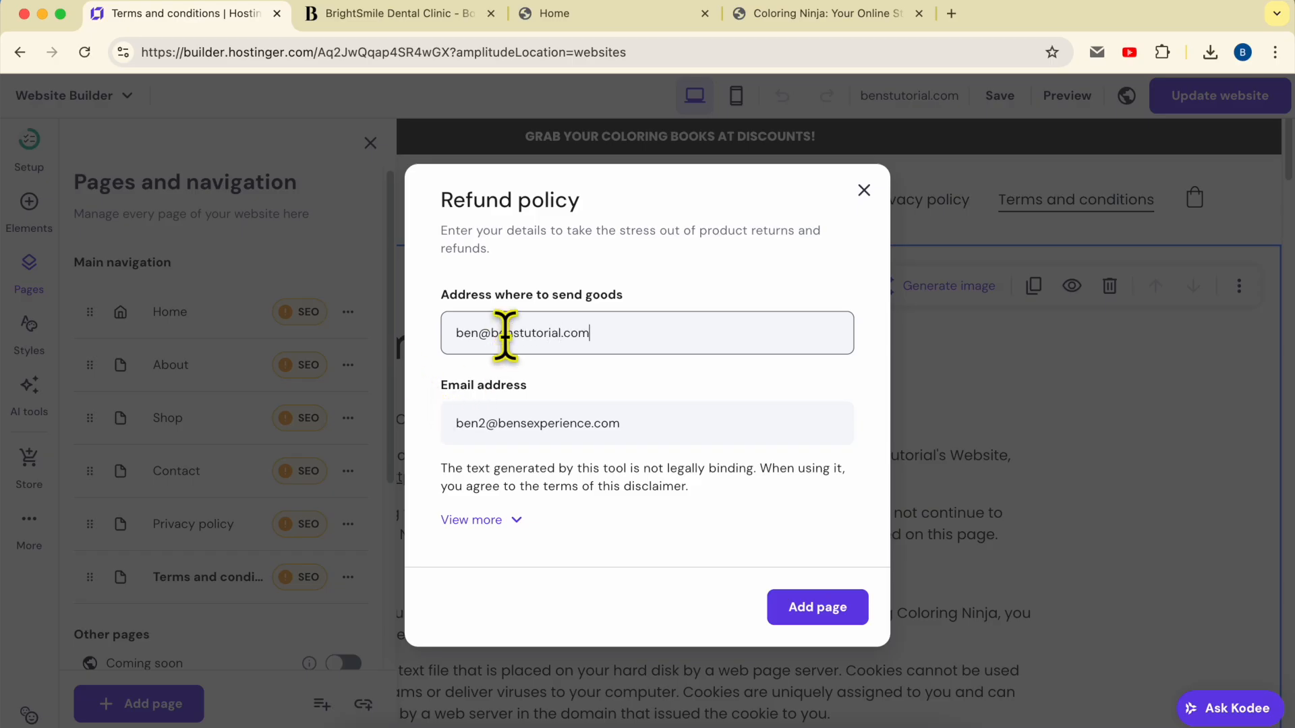
double_click(618, 333)
key("BackSpace")
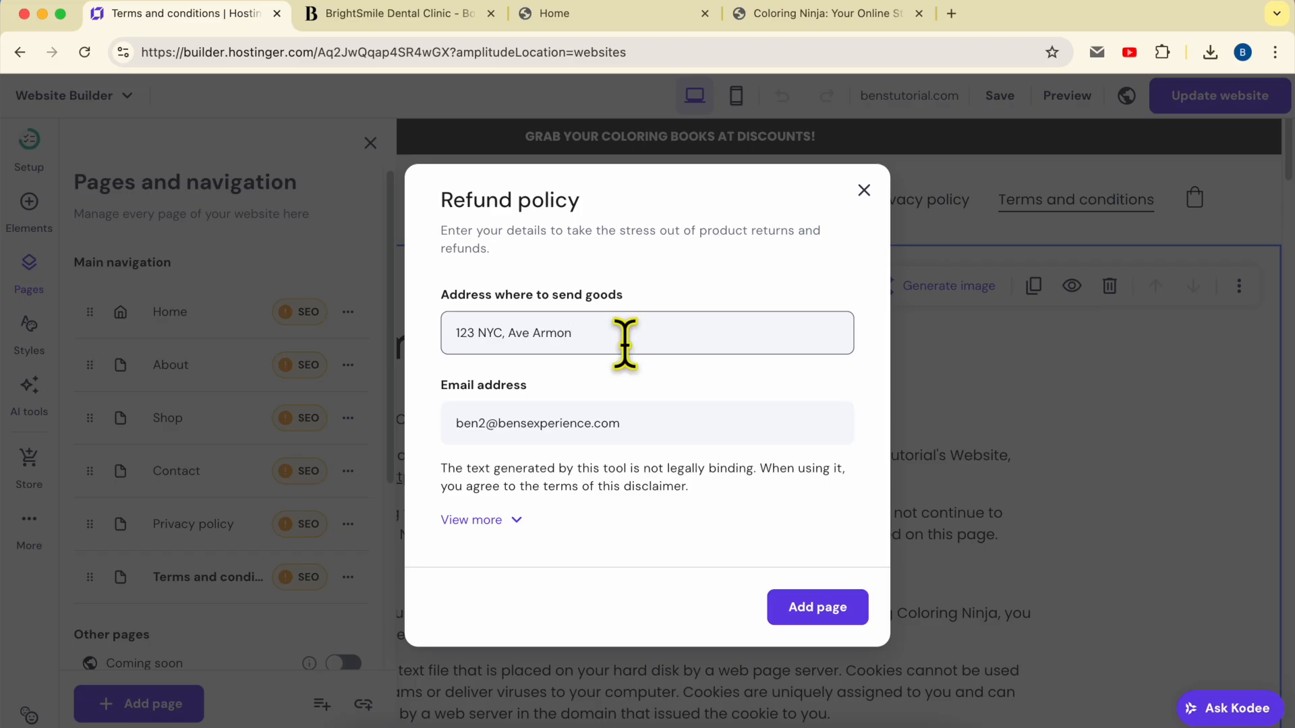
left_click(813, 610)
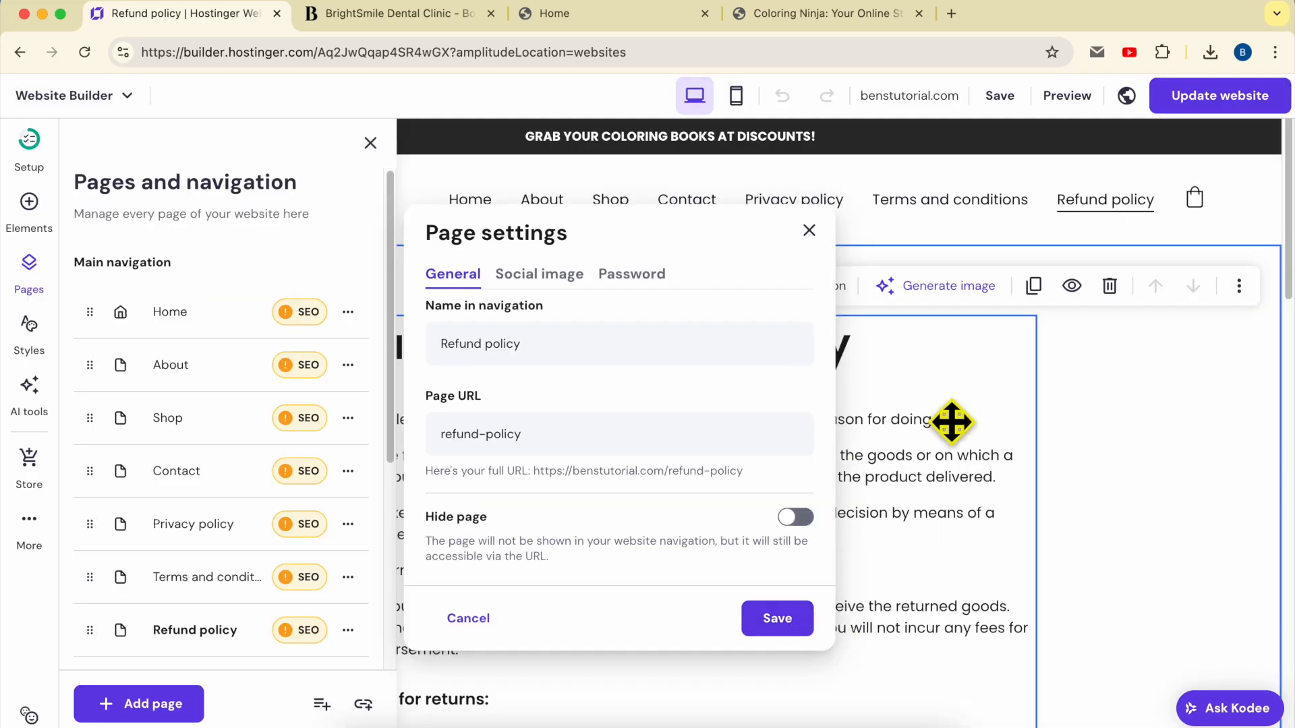
left_click(870, 451)
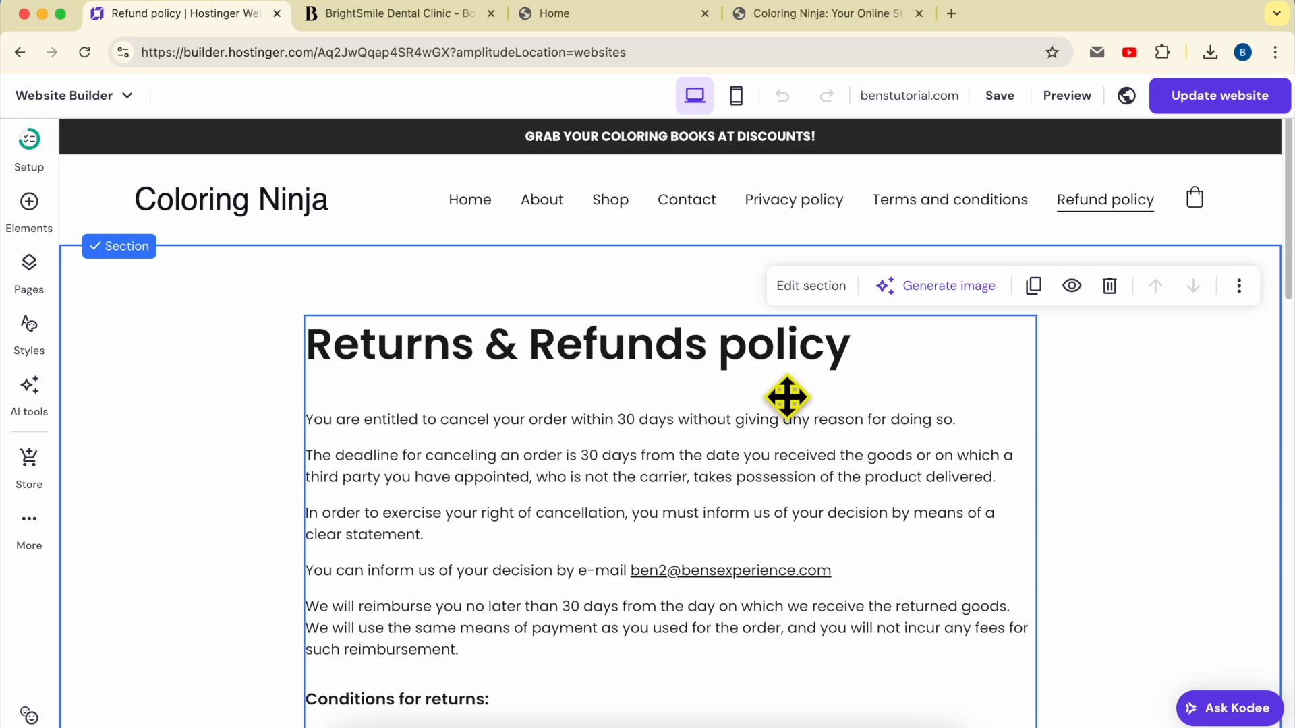
Scroll through the generated Returns & Refunds policy page to review its text
scroll(582, 478, "down", 1)
scroll(581, 477, "down", 15)
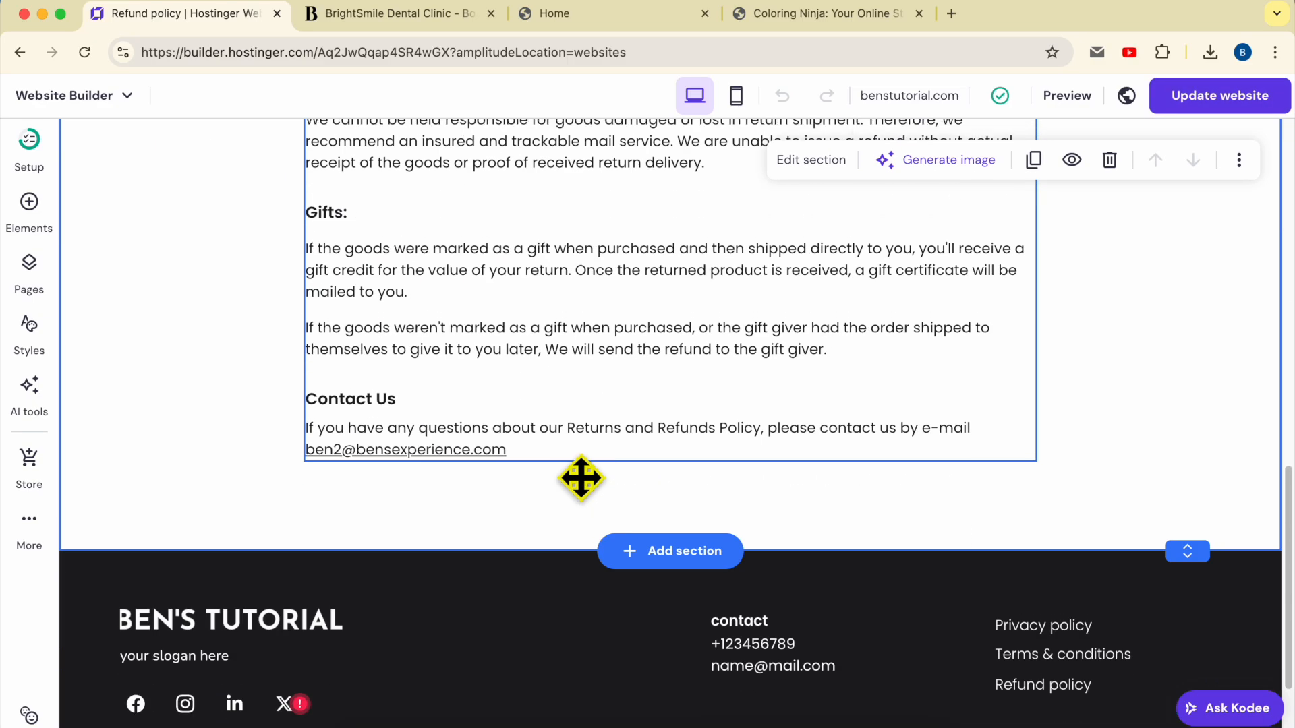
scroll(581, 478, "up", 15)
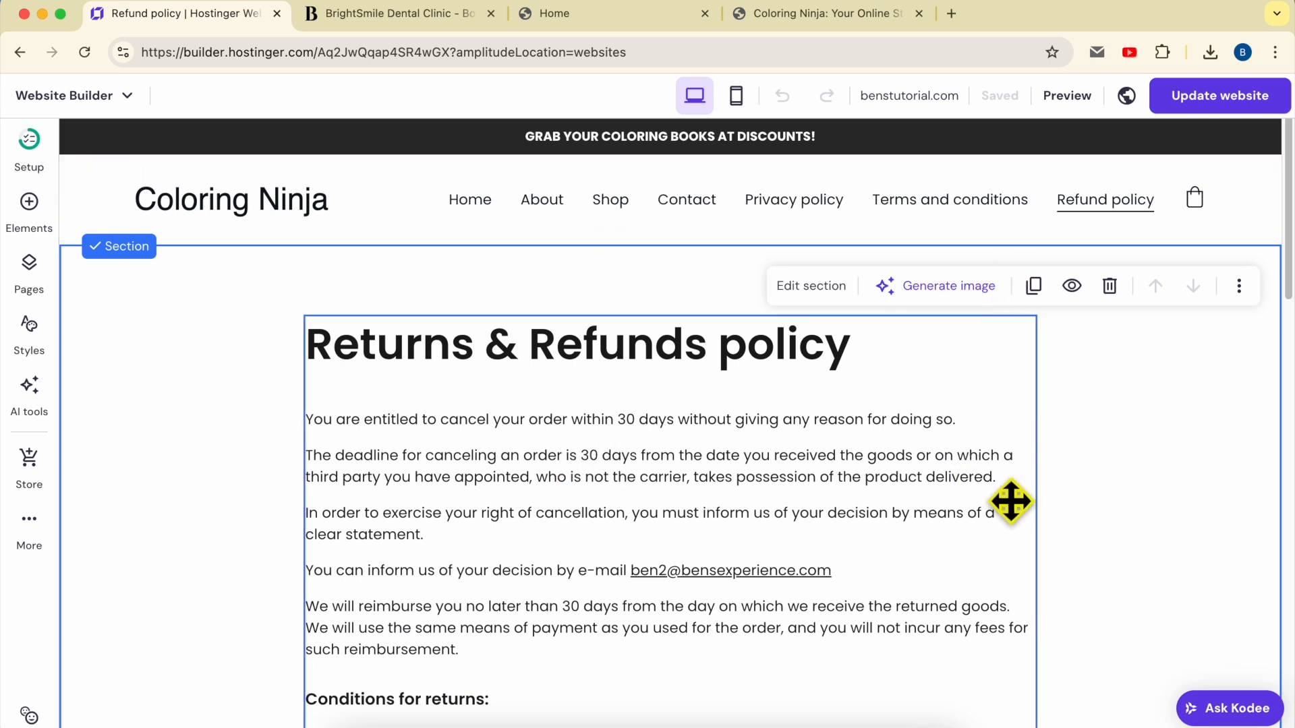
scroll(1015, 491, "down", 15)
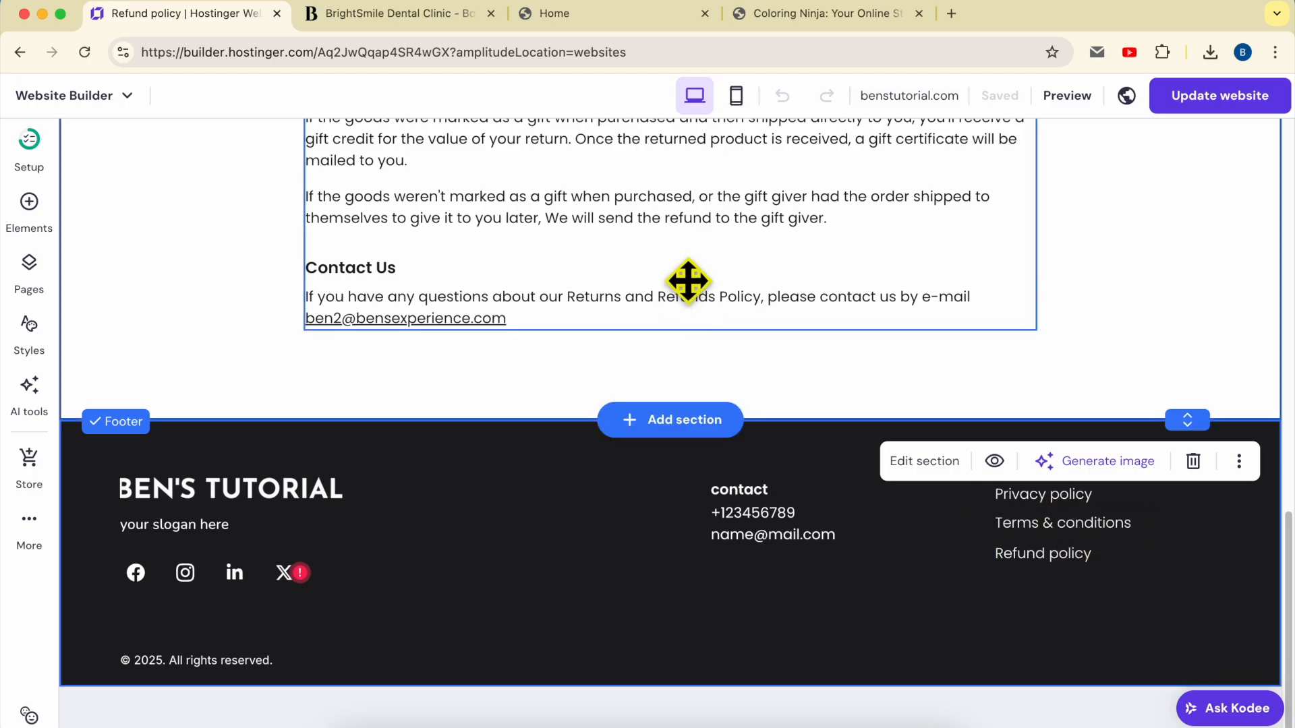
scroll(624, 274, "up", 15)
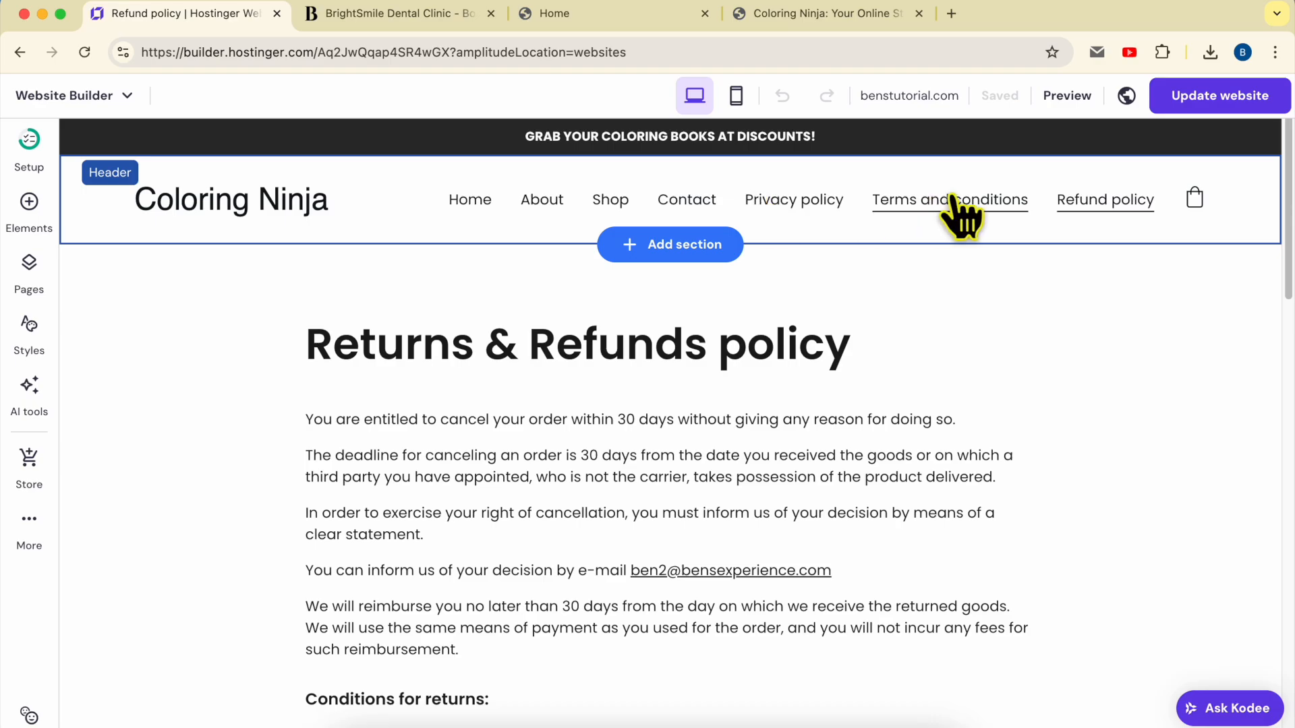
left_click(30, 264)
Hide the Refund policy, Terms and conditions and Privacy policy pages from the main navigation
scroll(236, 472, "down", 3)
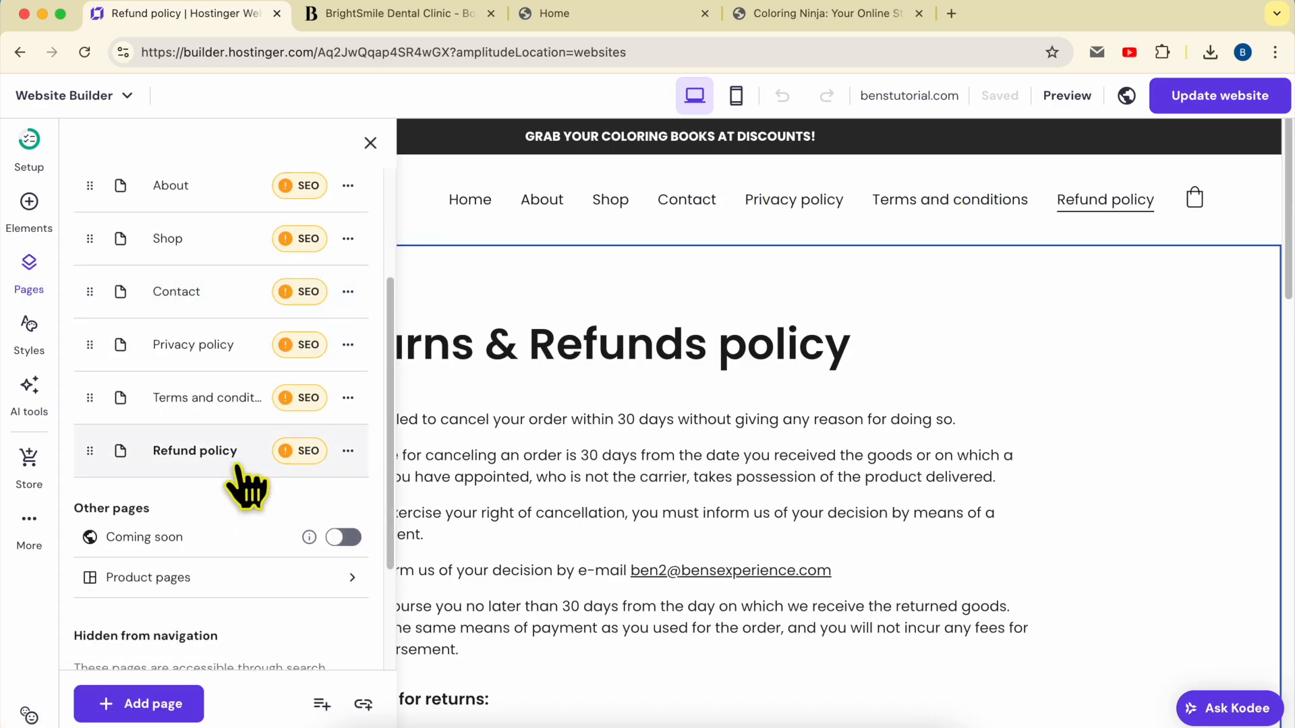
left_click(348, 452)
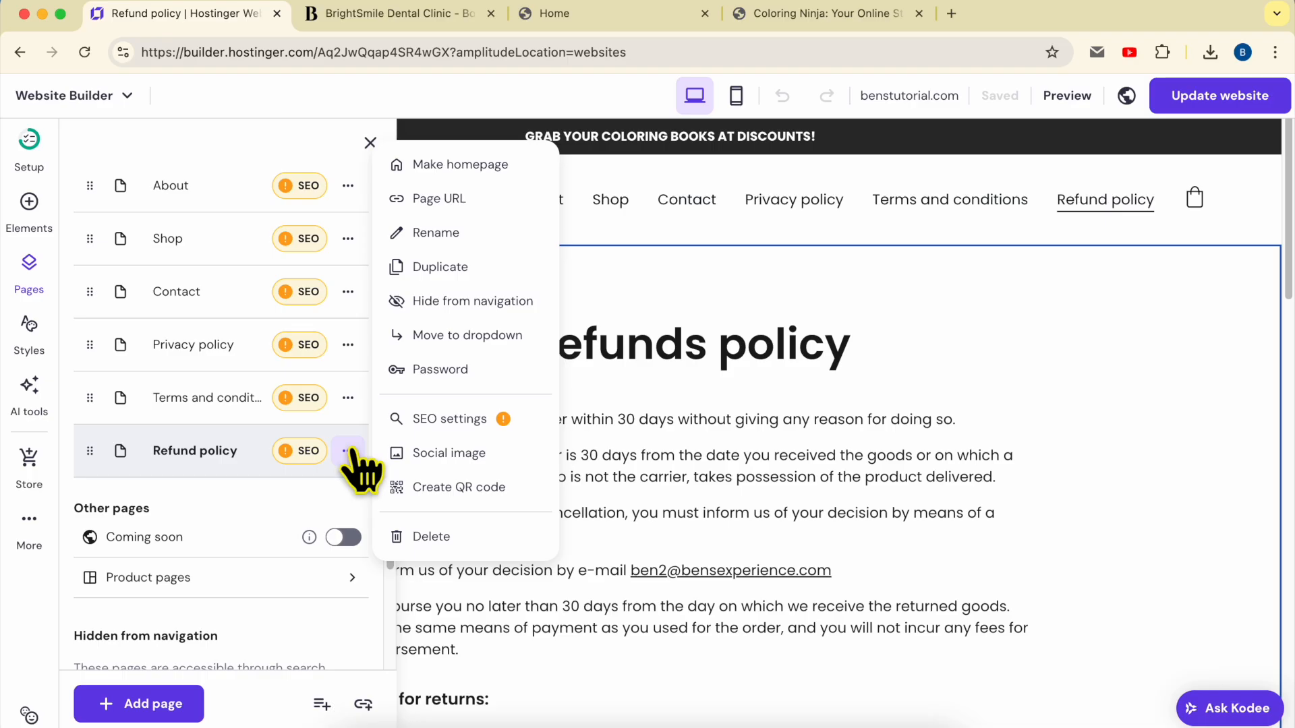
left_click(435, 307)
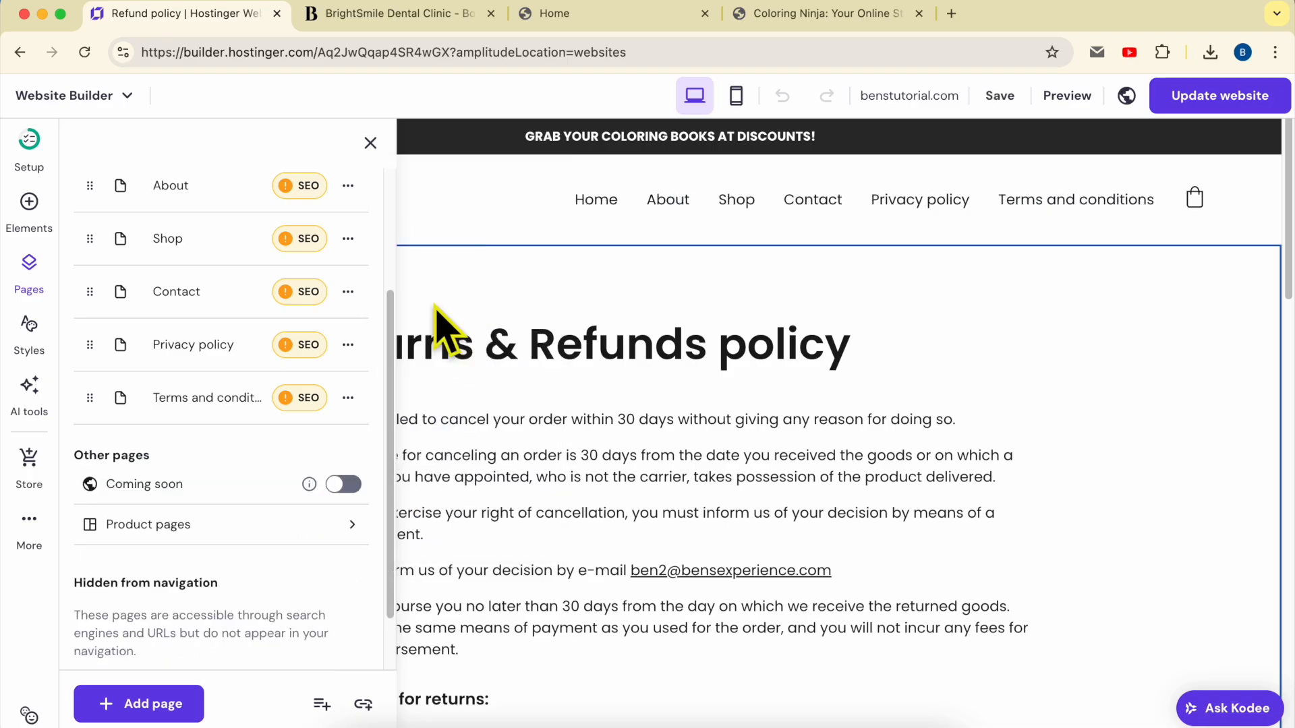
left_click(348, 398)
left_click(440, 454)
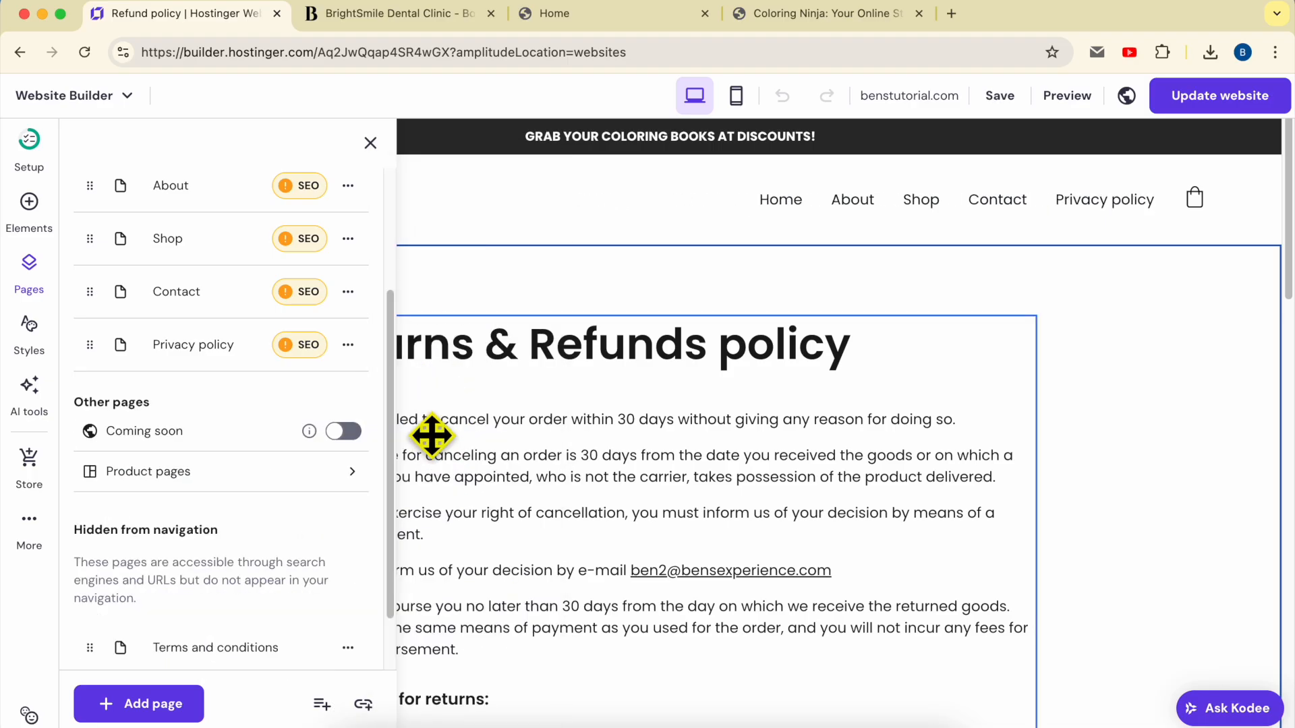
left_click(348, 345)
left_click(432, 457)
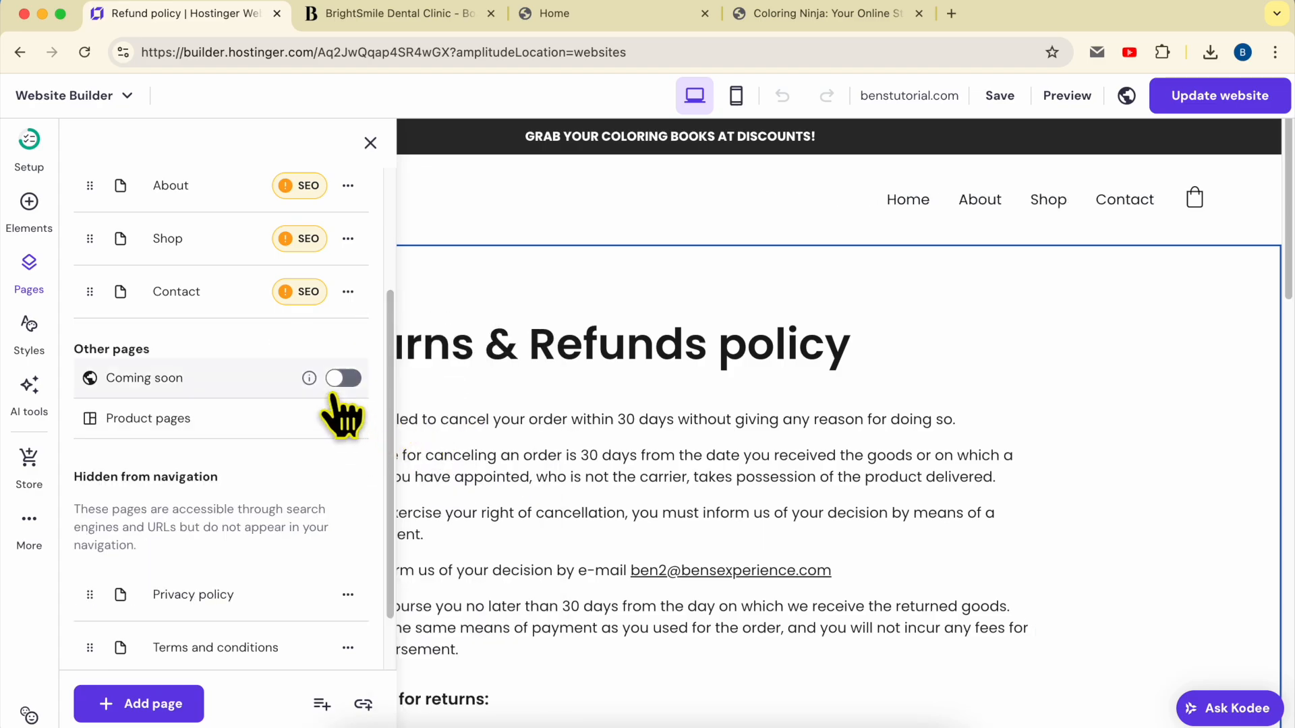
scroll(280, 347, "down", 2)
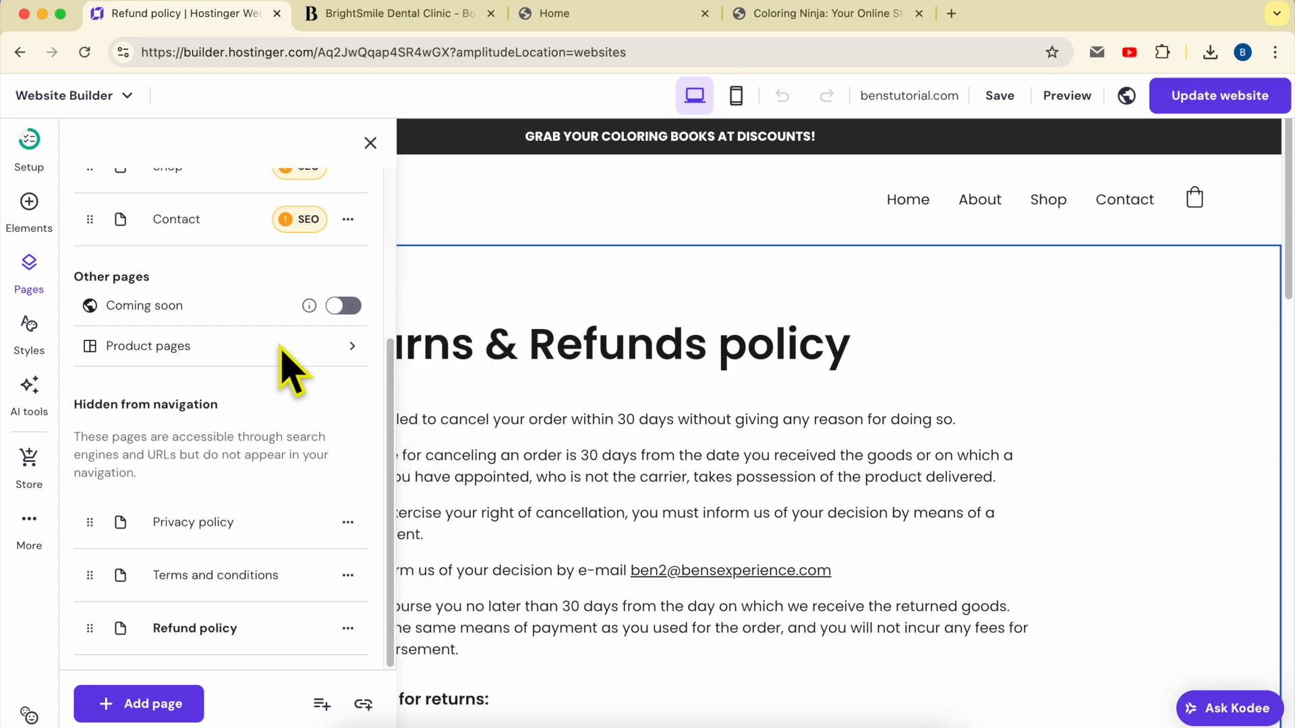
left_click(348, 524)
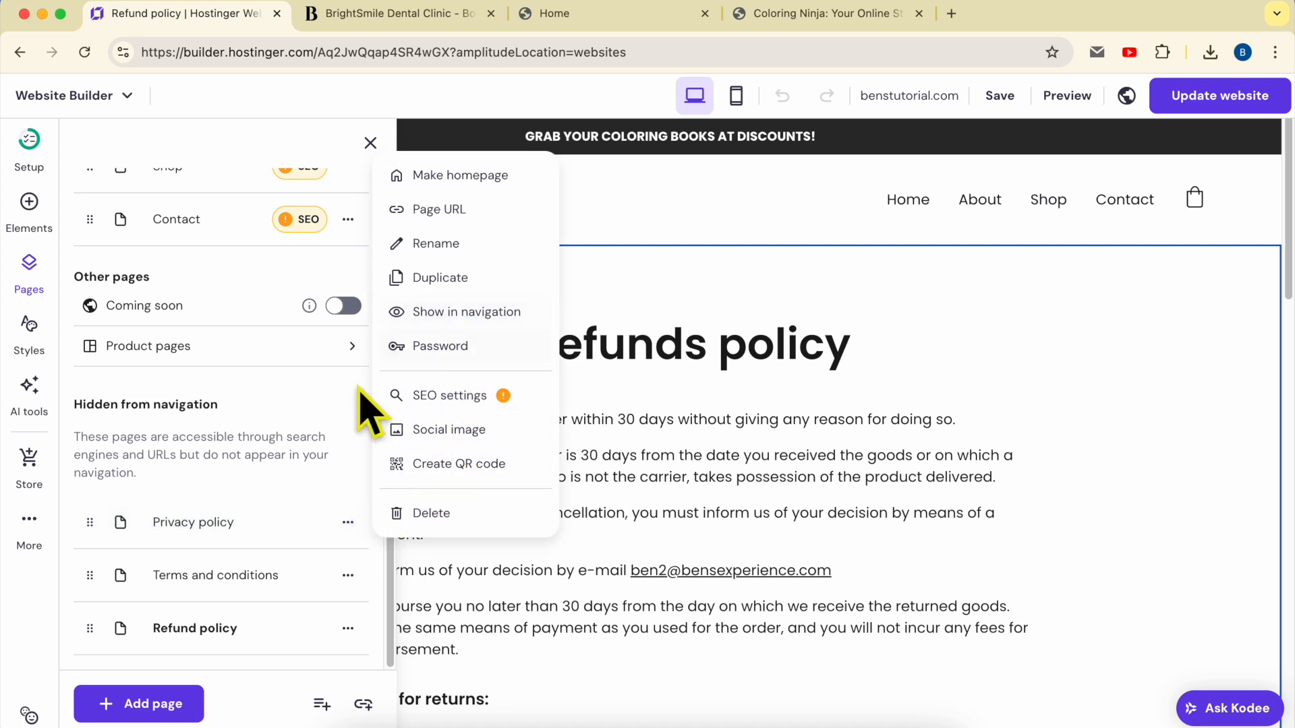
left_click(343, 423)
left_click(1059, 378)
scroll(1059, 378, "down", 10)
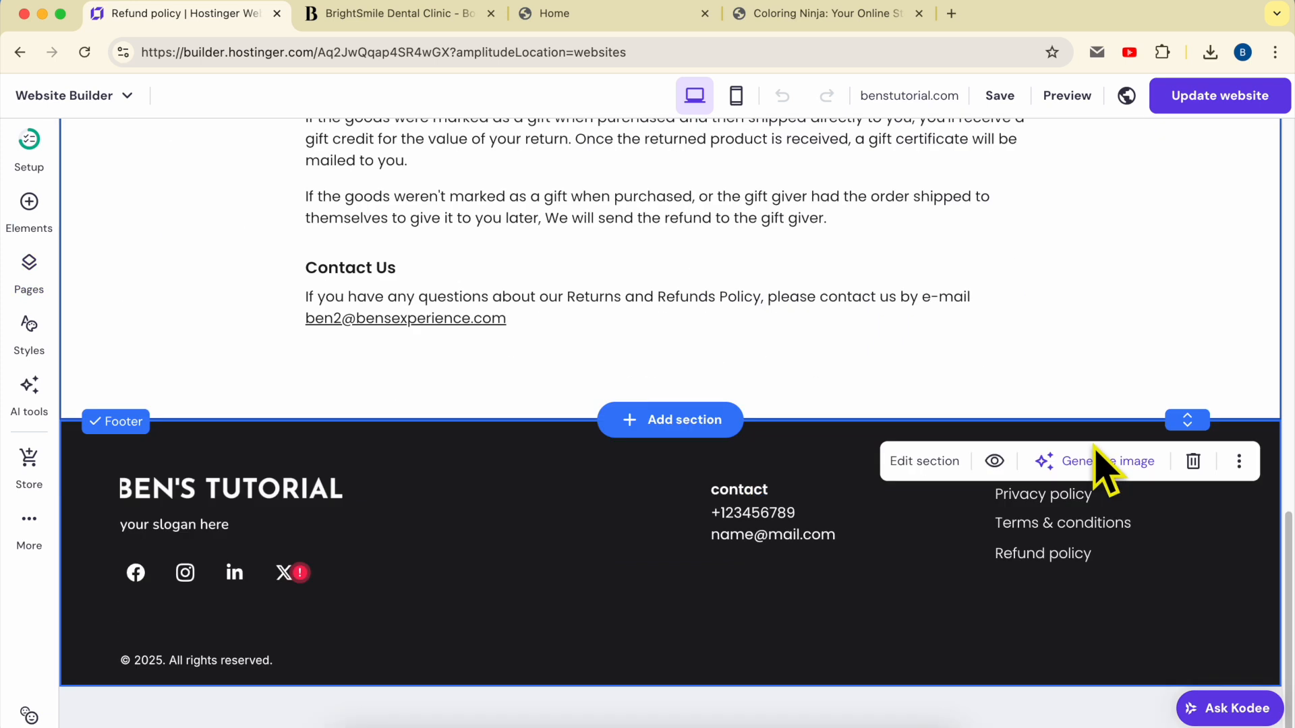
Link the footer's 'Privacy policy' text to the Privacy policy page
left_click(1063, 497)
left_click(1064, 498)
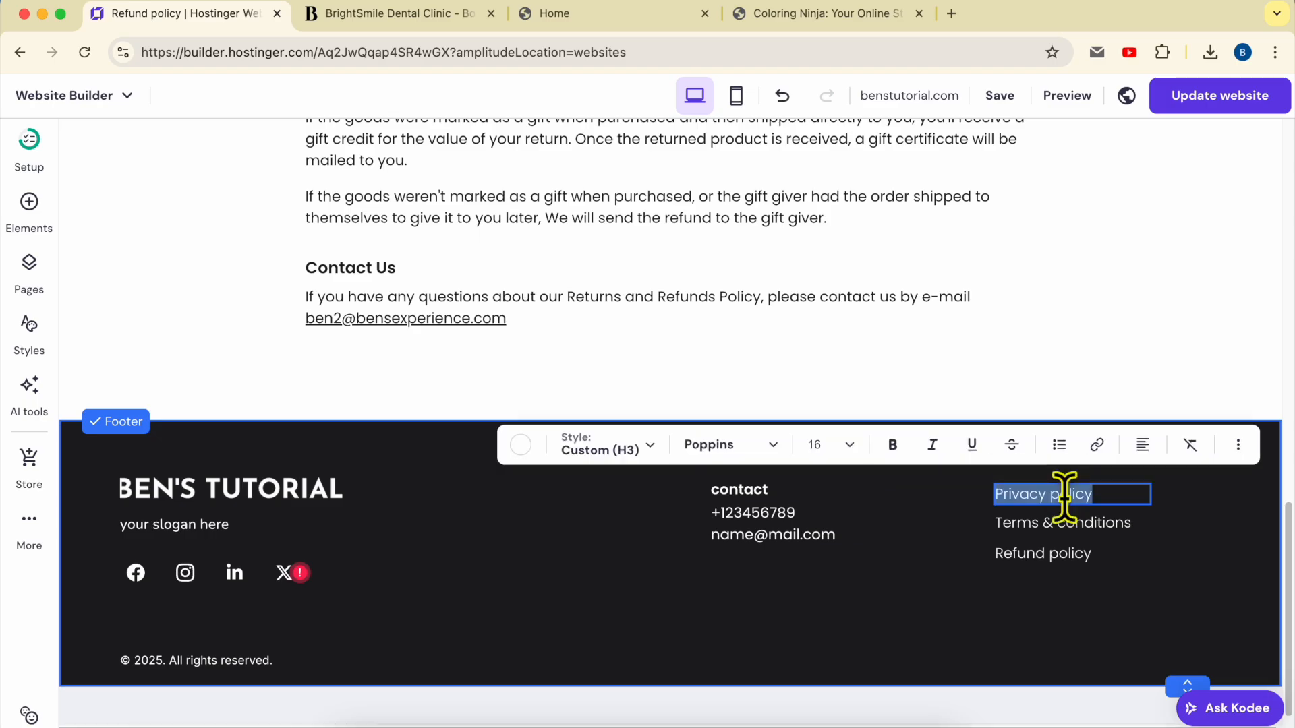
left_click(1097, 445)
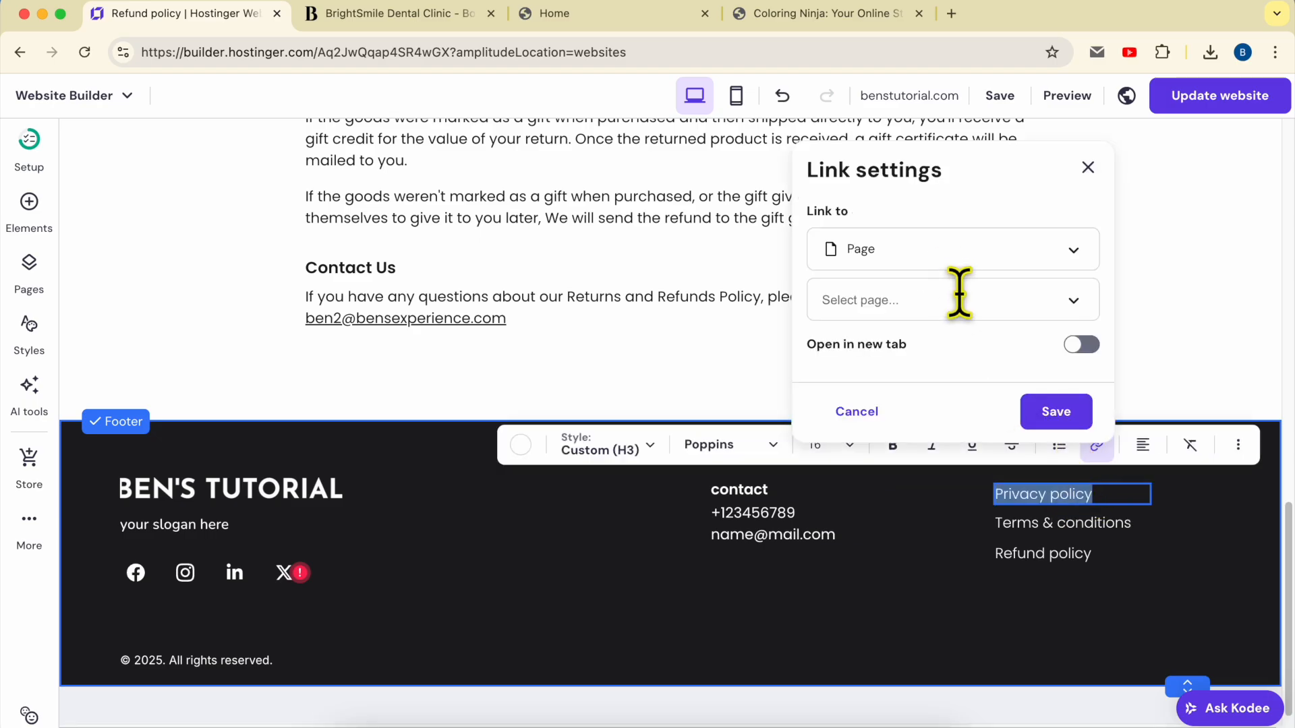
left_click(937, 261)
left_click(887, 297)
left_click(947, 302)
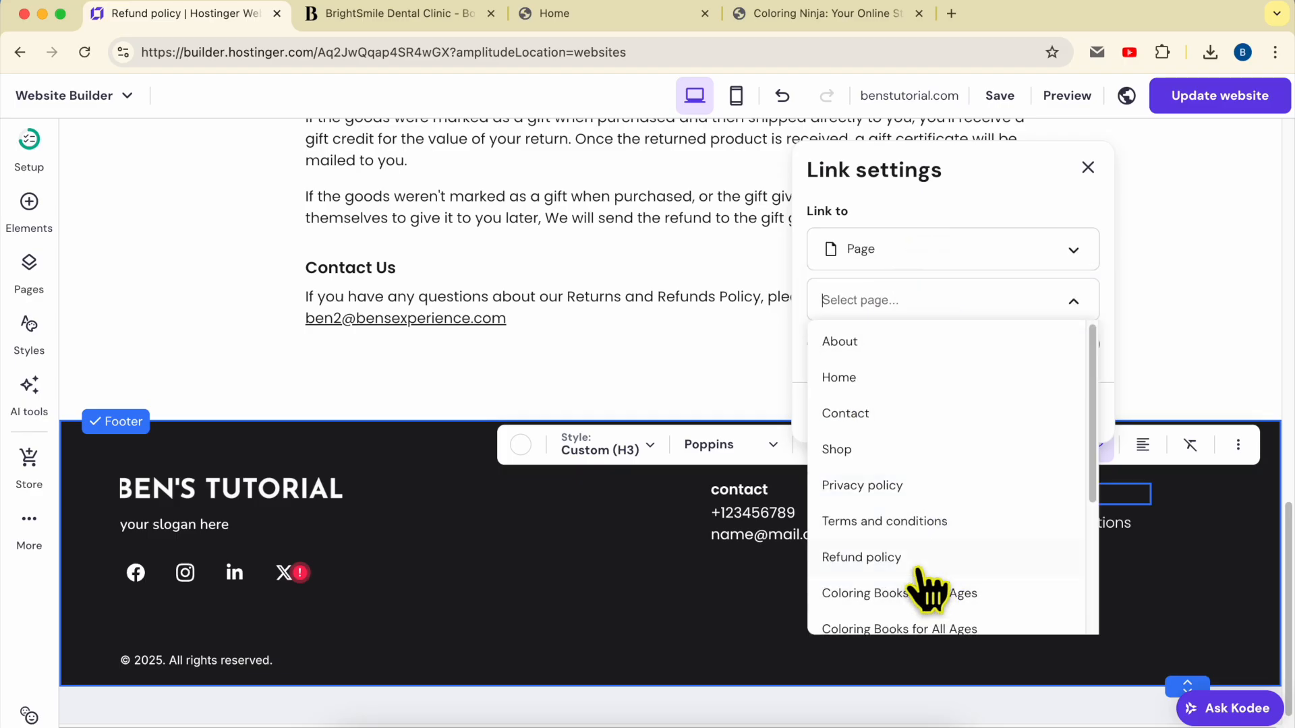
left_click(919, 497)
left_click(1054, 408)
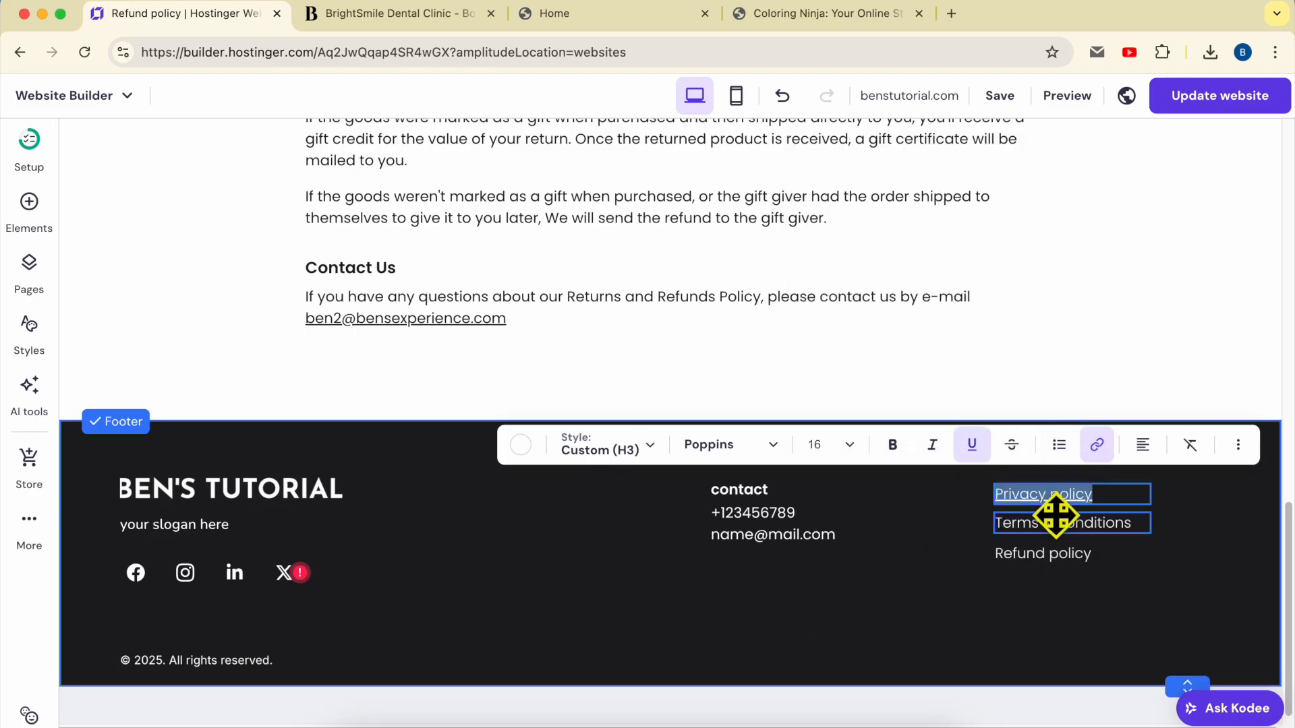
Link the footer's 'Terms & conditions' text to the Terms and conditions page
left_click(1050, 522)
triple_click(1051, 523)
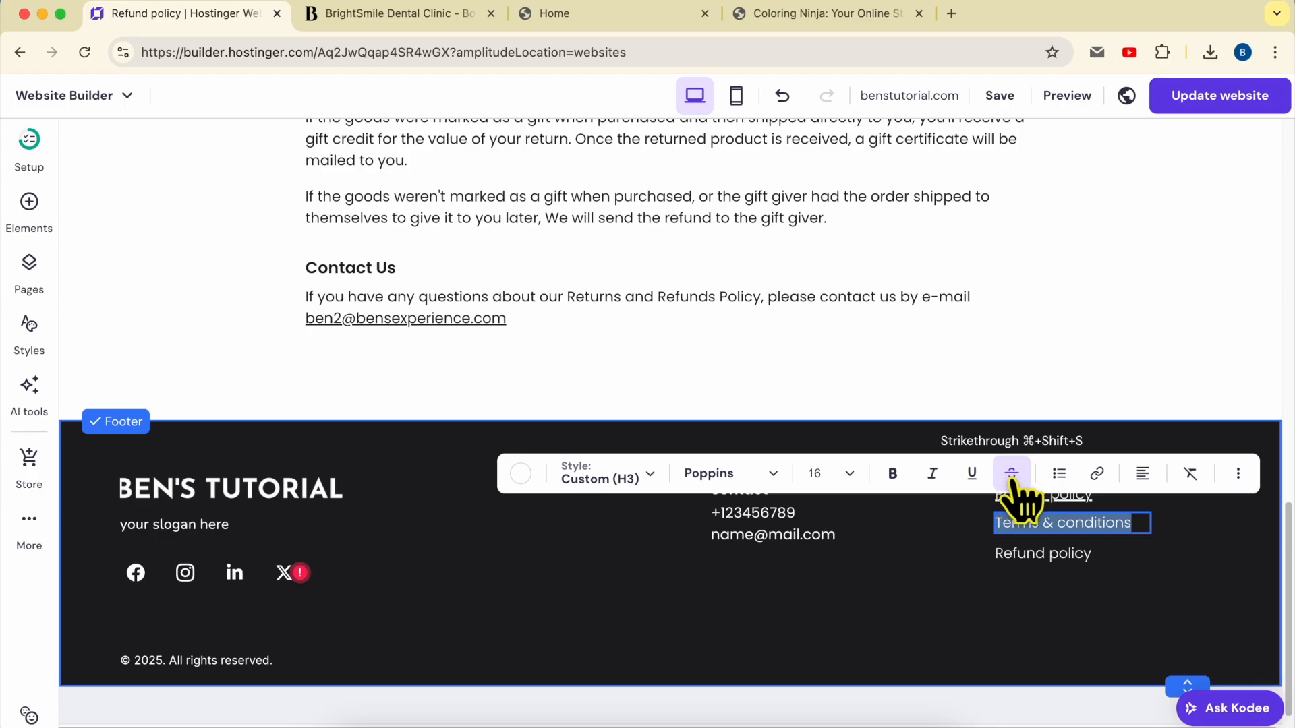
left_click(1097, 474)
left_click(981, 320)
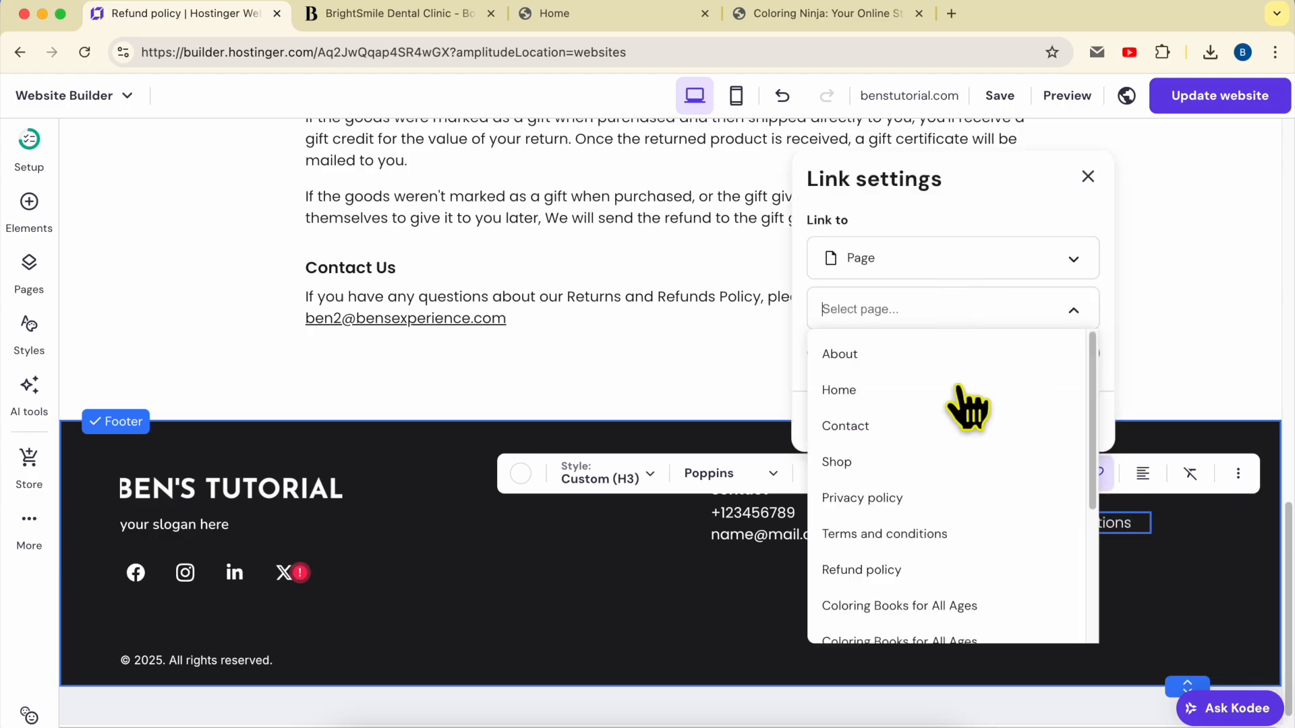
left_click(941, 534)
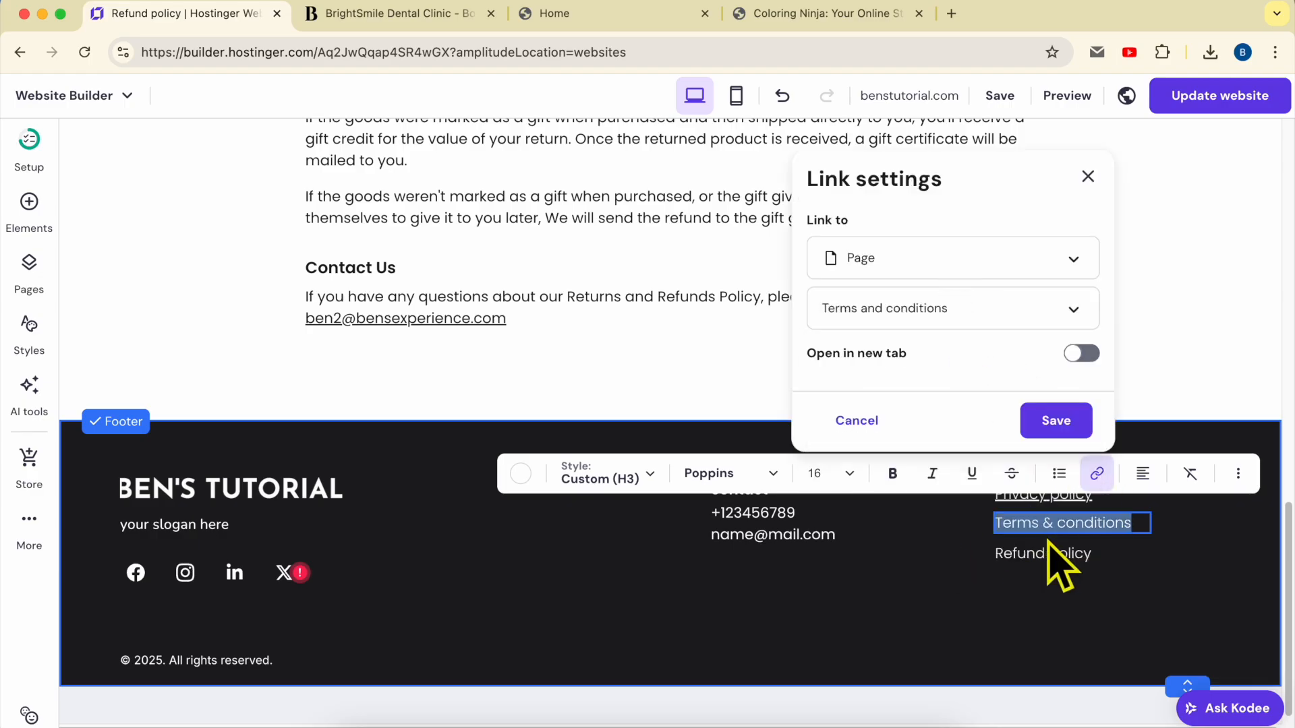
left_click(1057, 432)
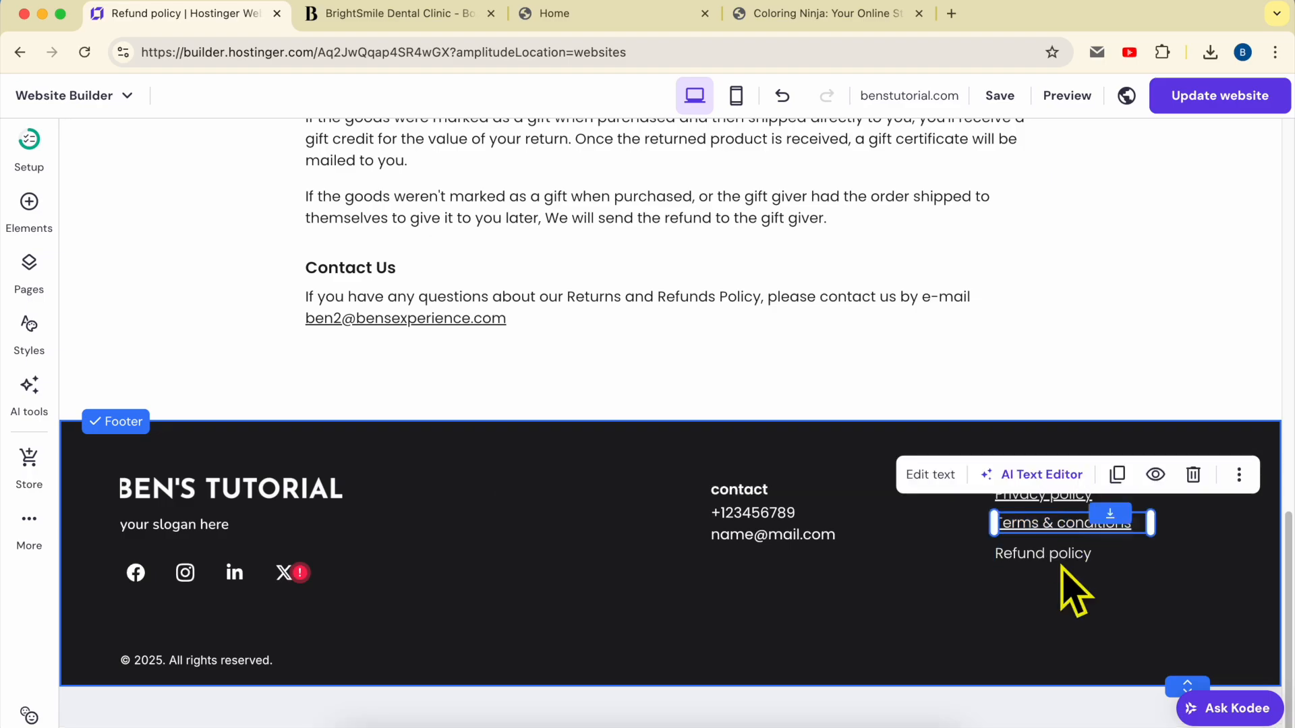
Link the footer's 'Refund policy' text to the Refund policy page, found by searching 'refund'
left_click(1061, 553)
left_click(1064, 546)
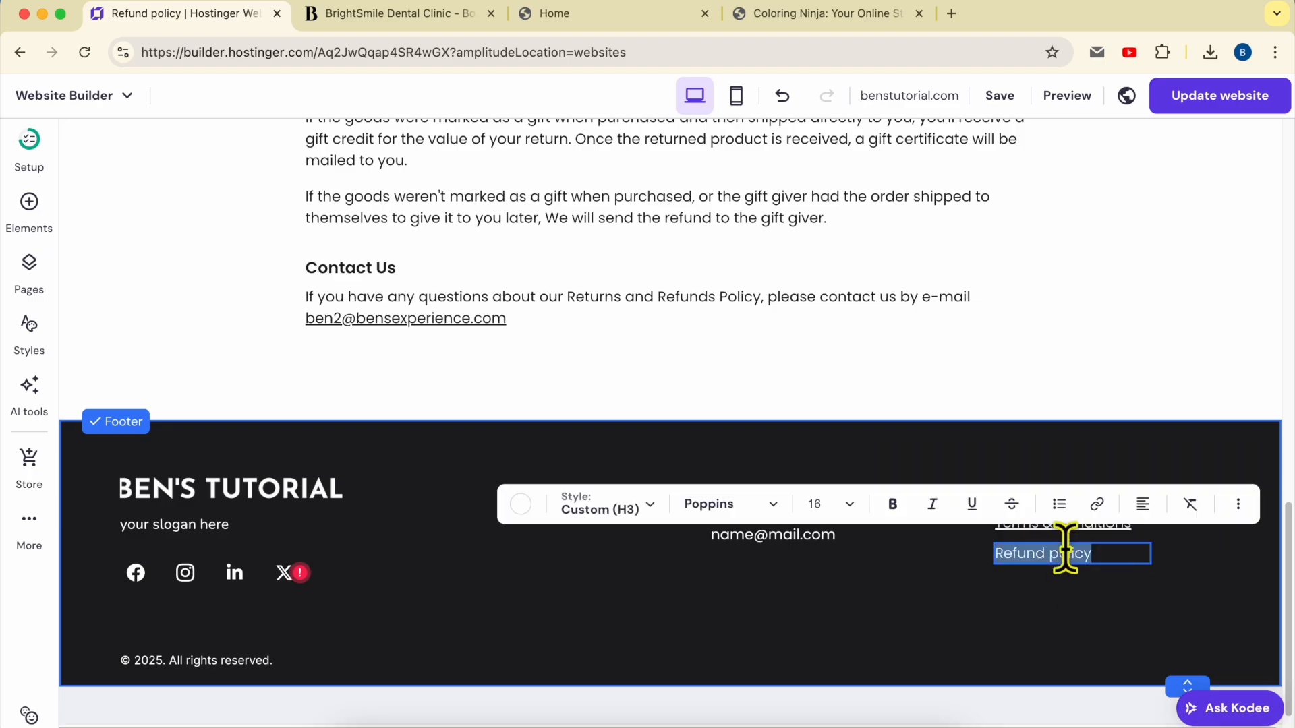
left_click(1089, 514)
left_click(975, 348)
scroll(945, 513, "down", 3)
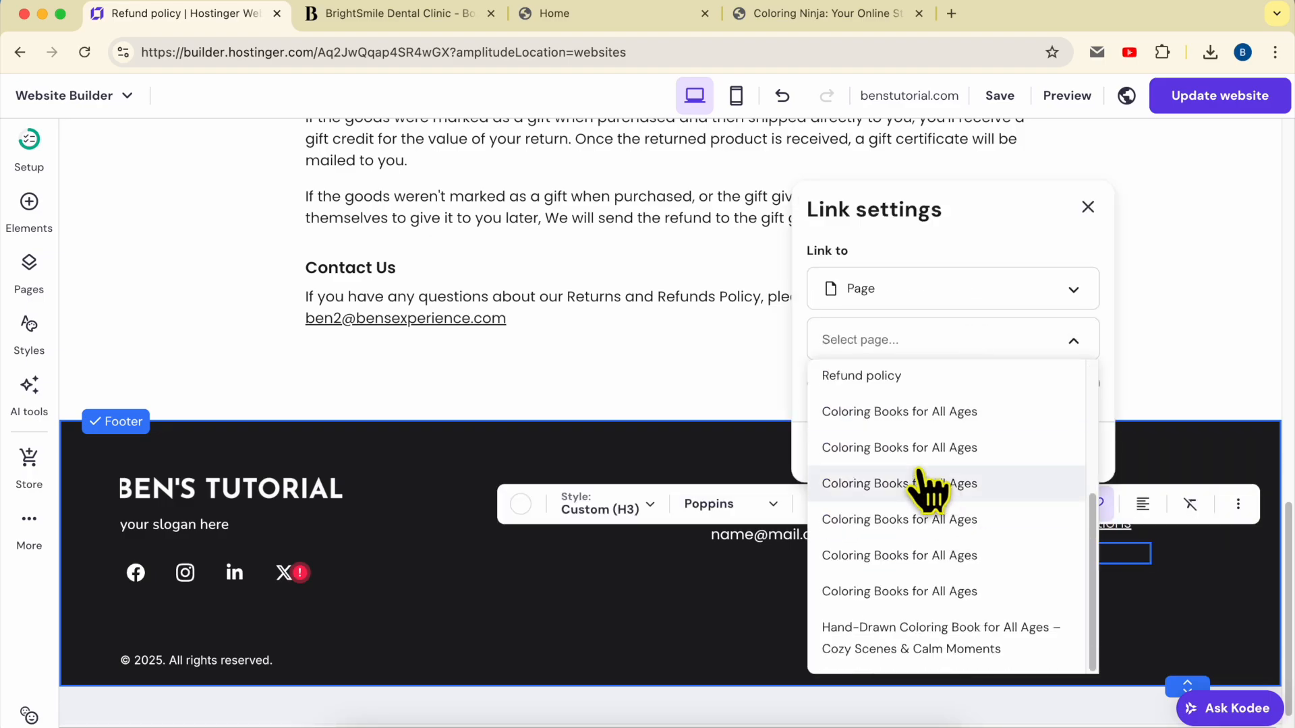
scroll(924, 486, "up", 3)
scroll(917, 513, "down", 3)
type("reufn")
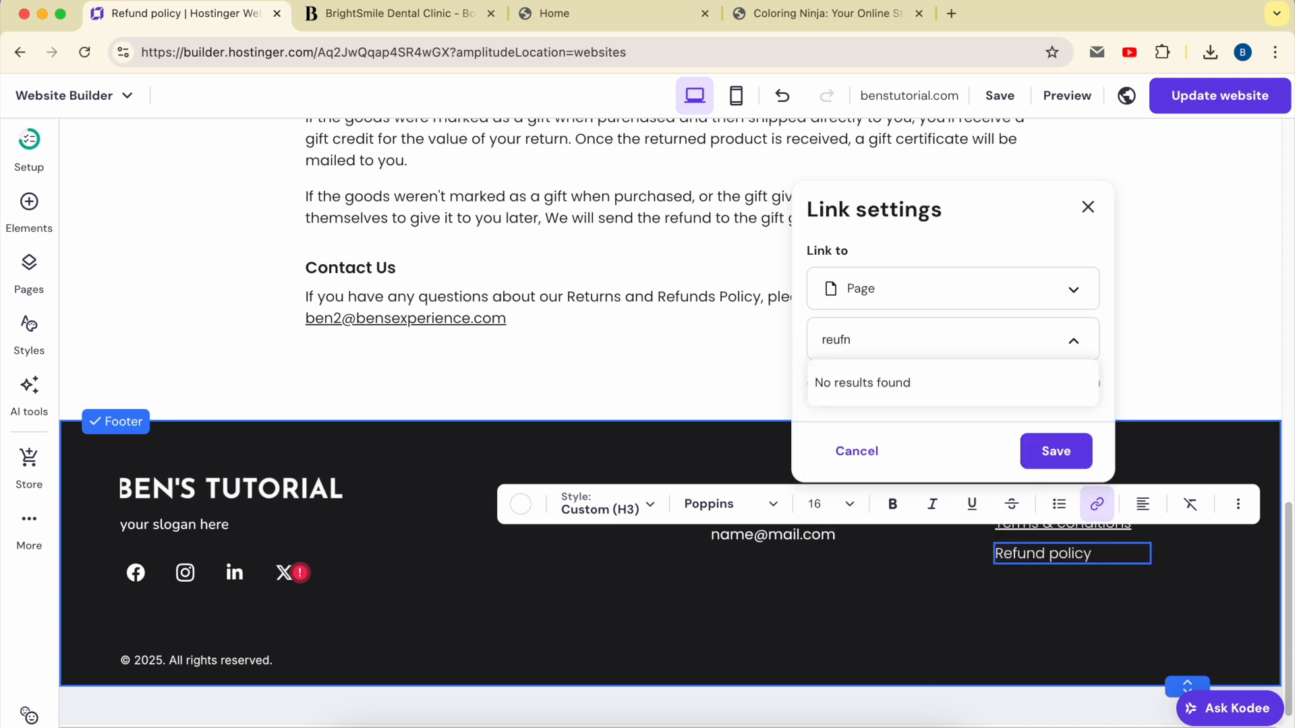
key("BackSpace")
key("BackSpace")
key("BackSpace")
type("f")
left_click(867, 390)
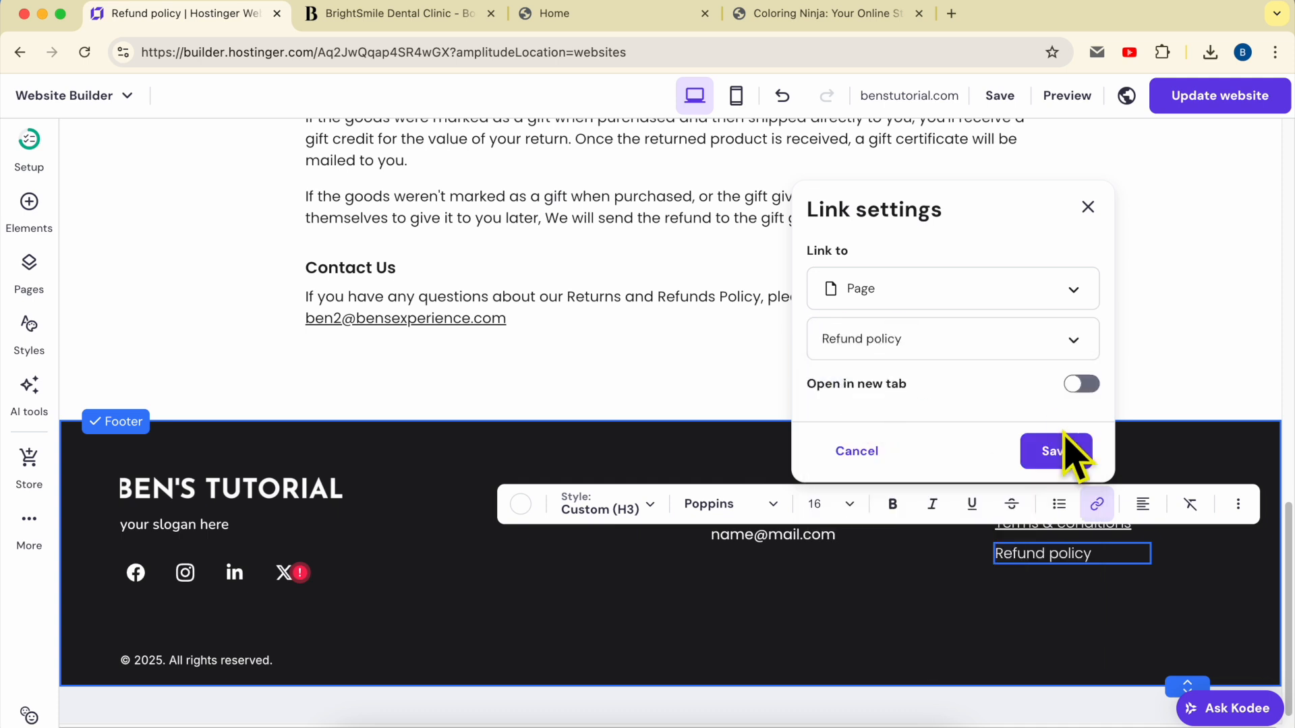
left_click(1059, 449)
left_click(1116, 607)
left_click(904, 650)
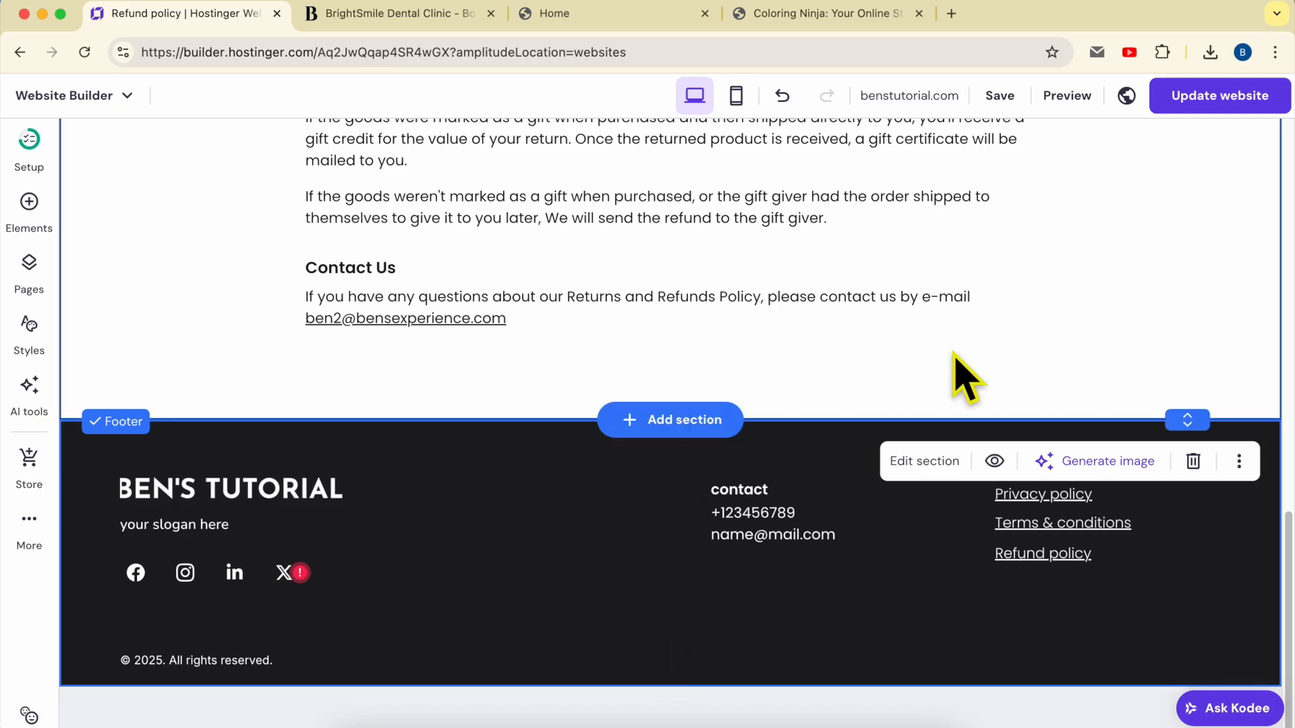
Publish the site with Update website and view the live Coloring Ninja footer
left_click(1212, 101)
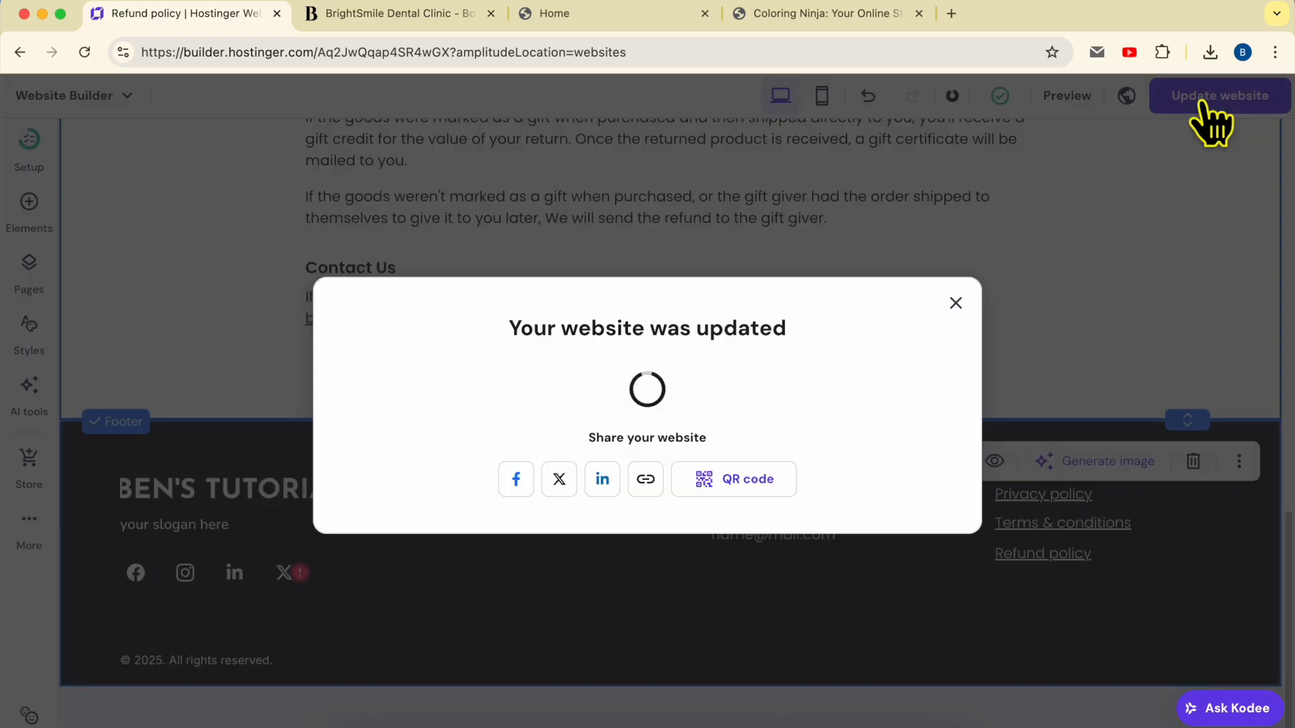
left_click(904, 390)
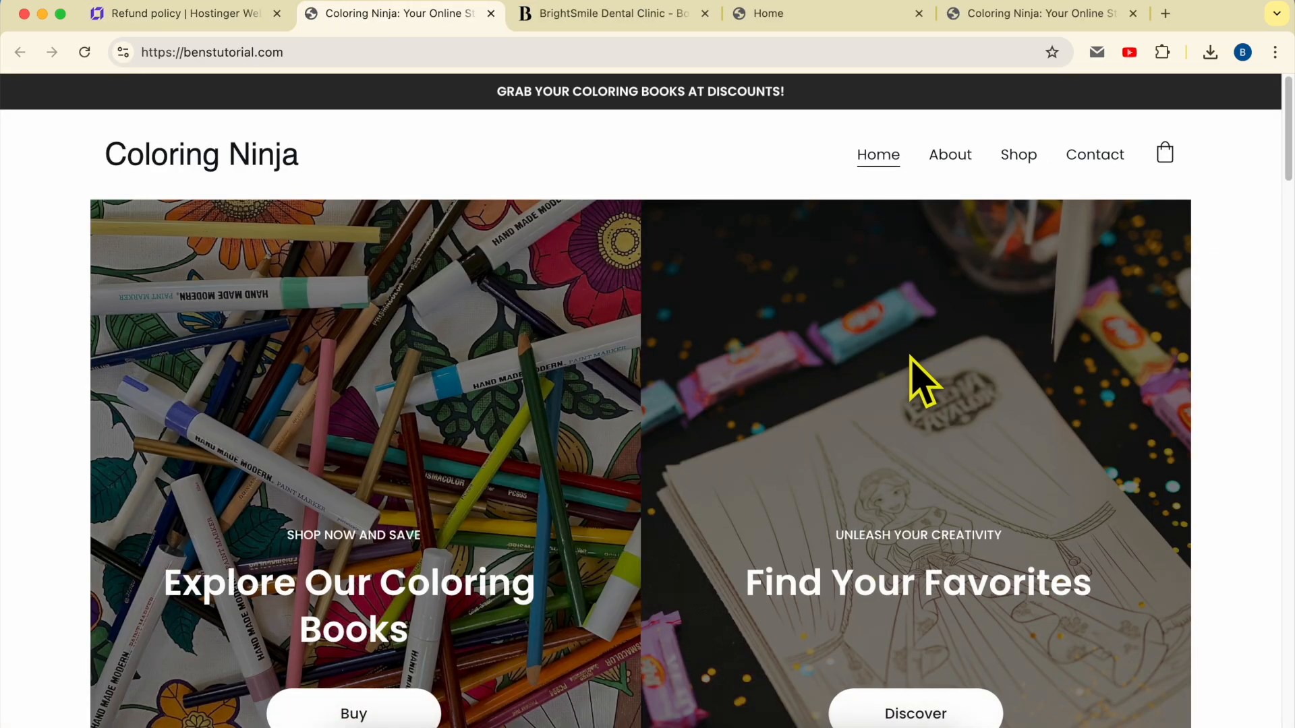
scroll(924, 381, "down", 15)
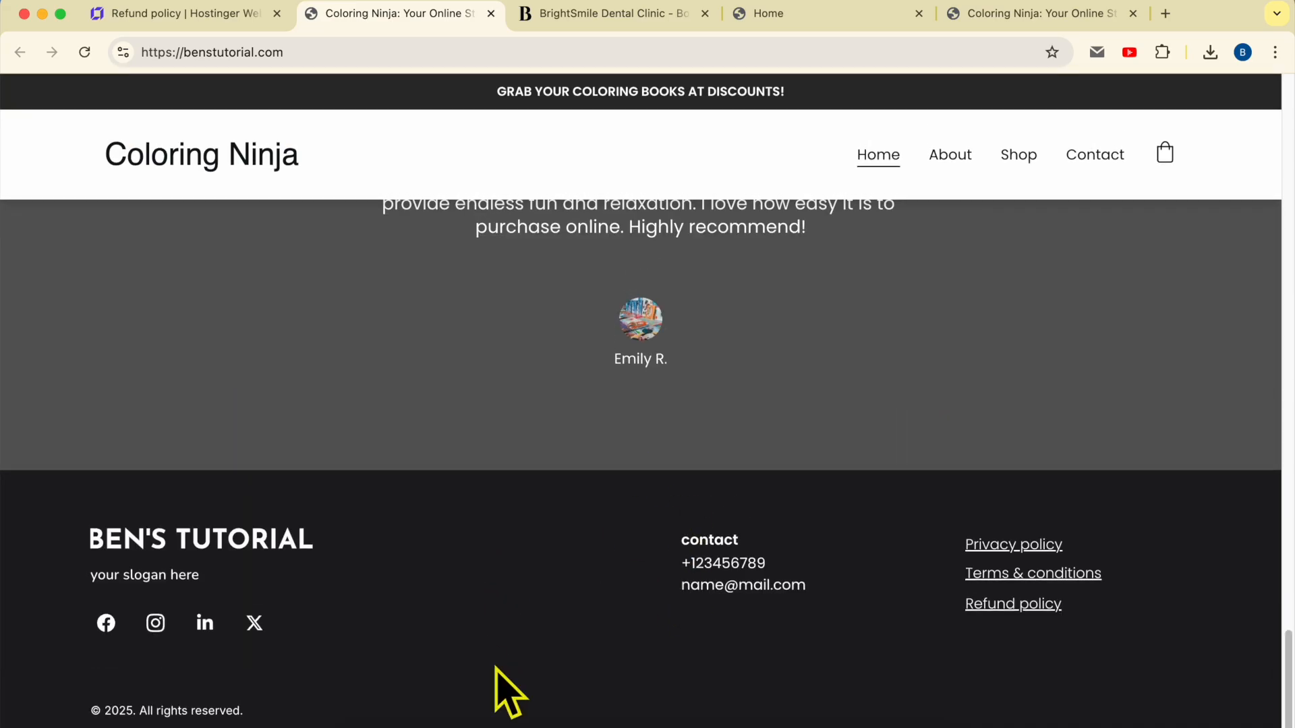